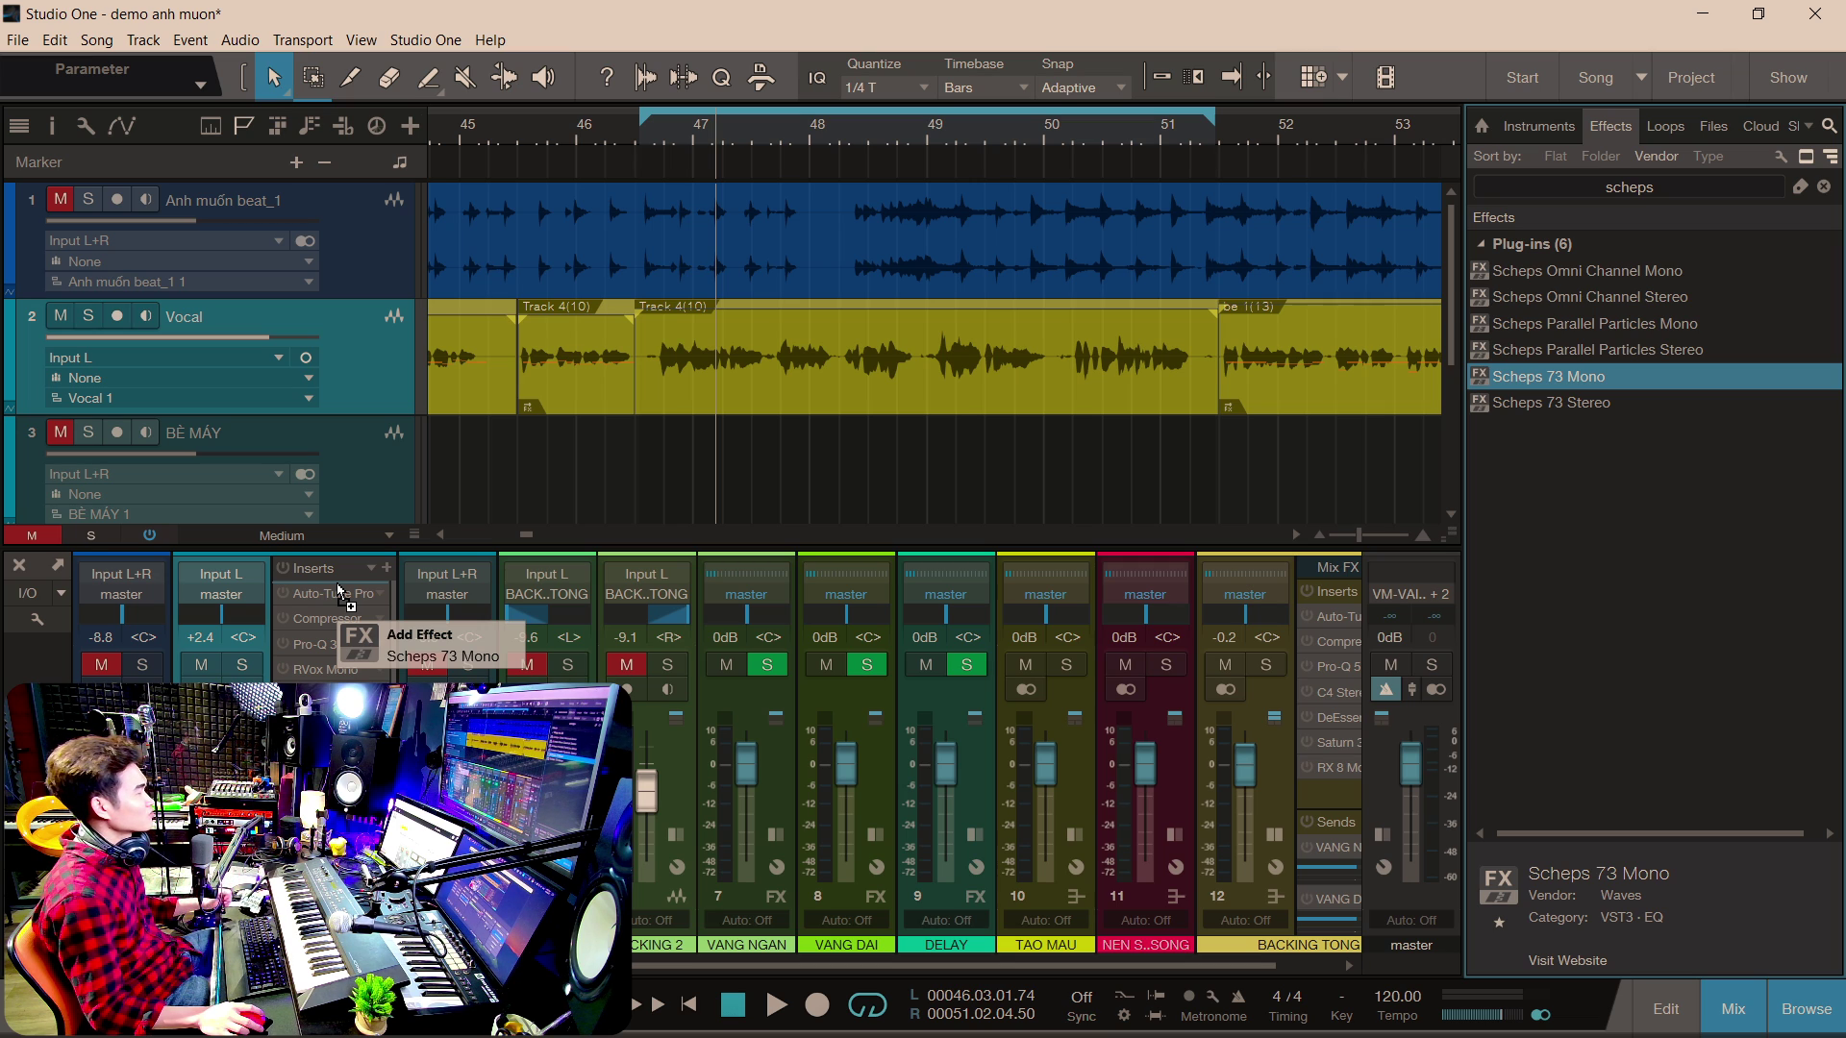
# - Insert Scheps 73 Mono on the Vocal channel ahead of Auto-Tune Pro and reposition its plug-in window
pyautogui.moveTo(338, 590); pyautogui.dragTo(338, 593)
pyautogui.moveTo(885, 203); pyautogui.dragTo(951, 191)
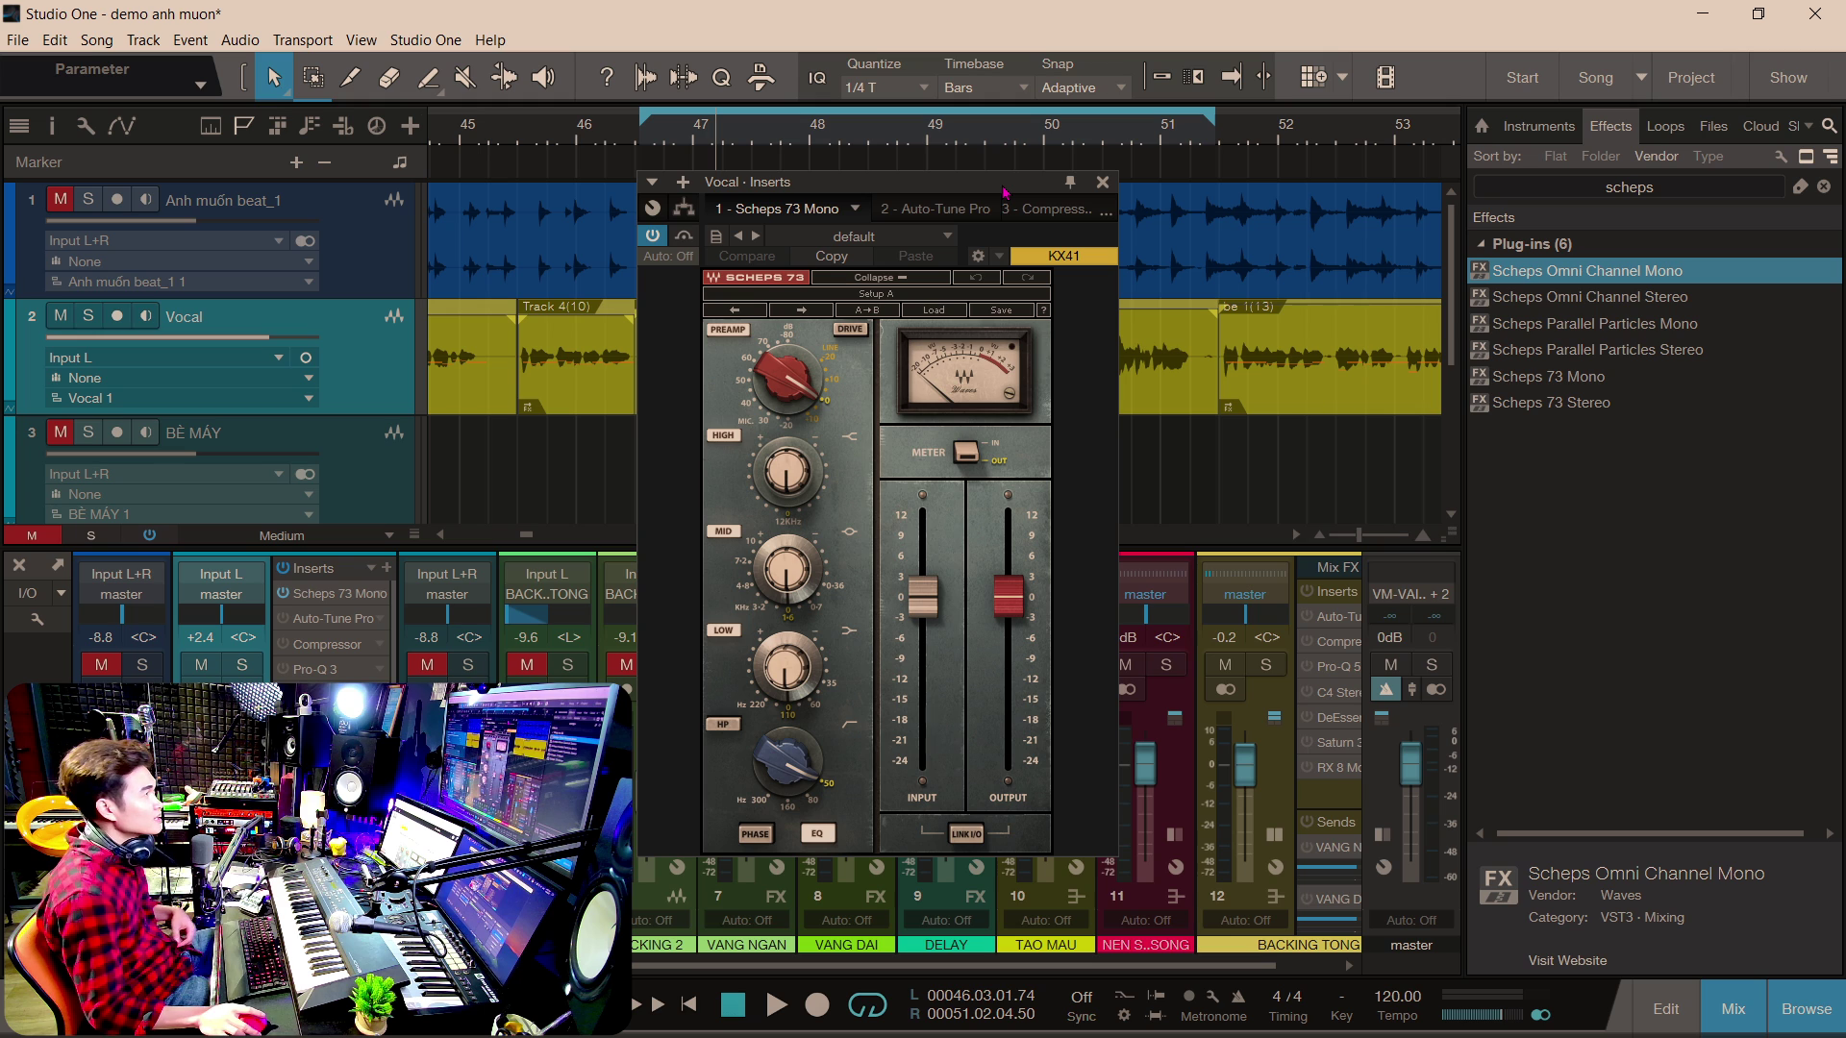
pyautogui.moveTo(990, 193); pyautogui.dragTo(1004, 183)
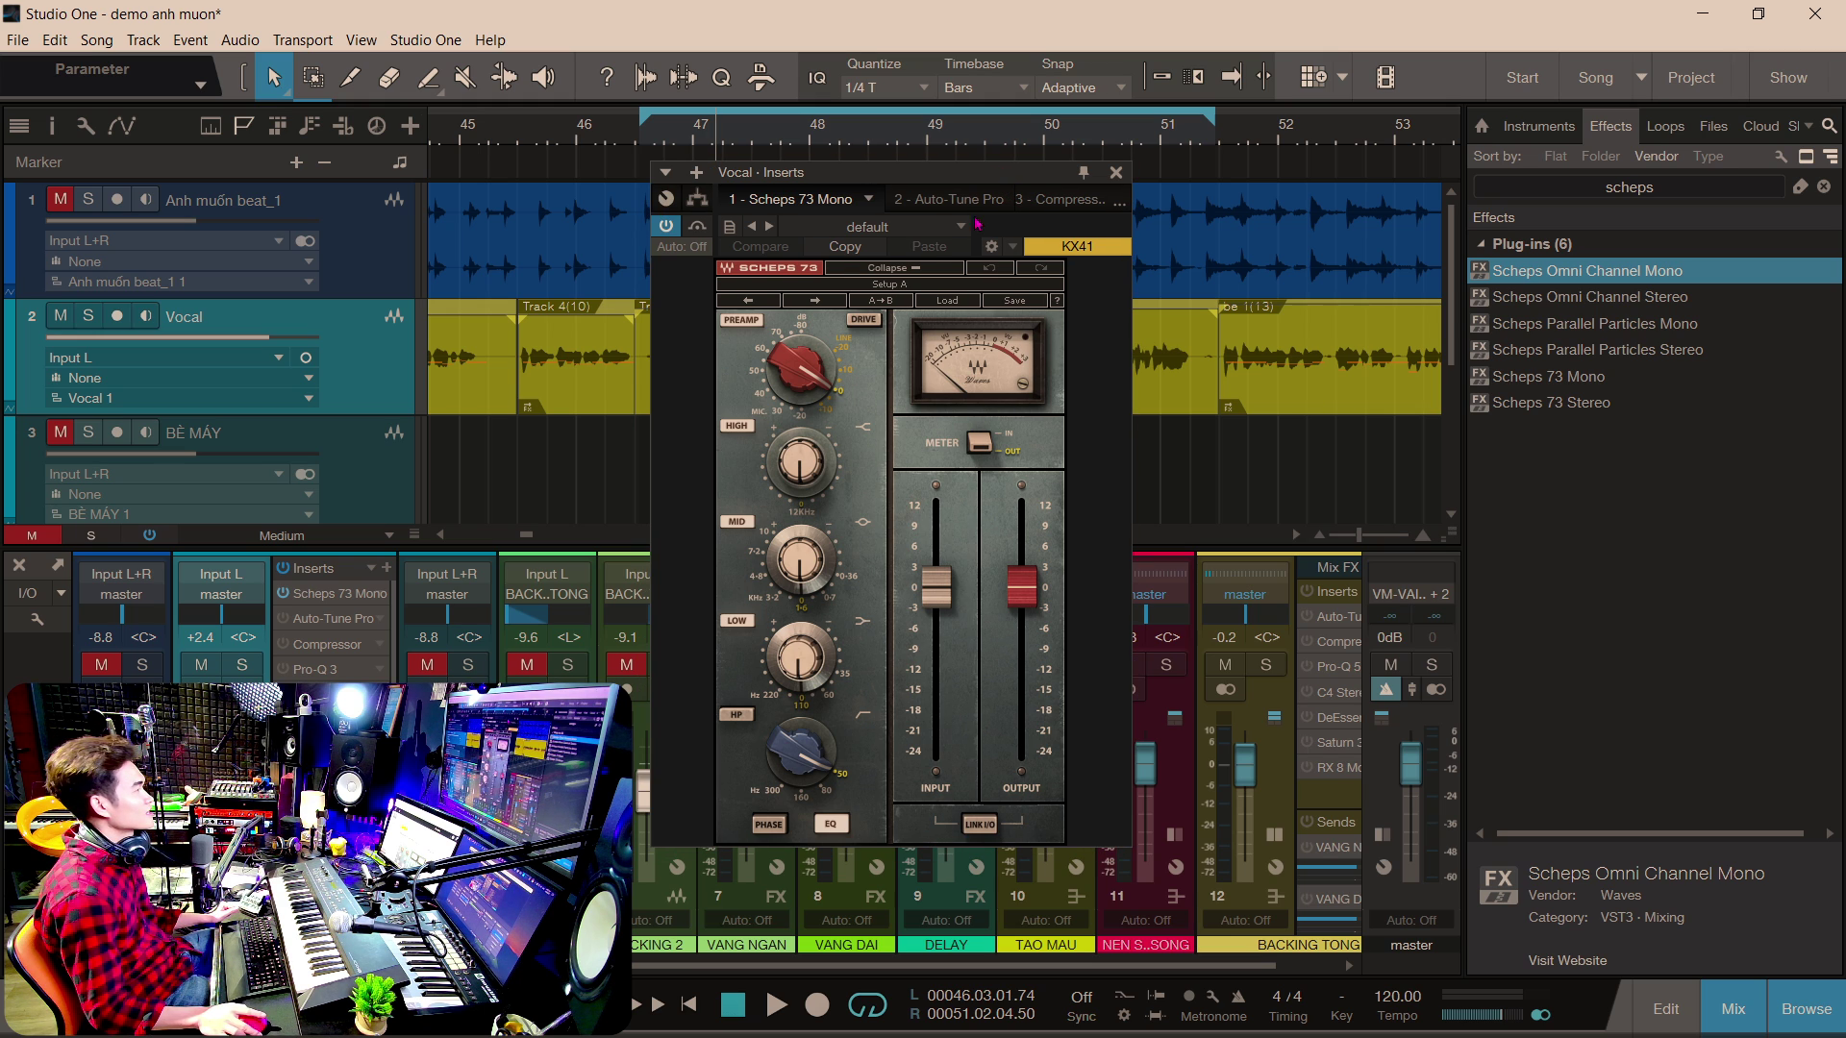
# - Switch to the Scheps 73 product page in Chrome and reduce the page zoom to view the plug-in's heading and image
pyautogui.hotkey('alt', 'Tab')
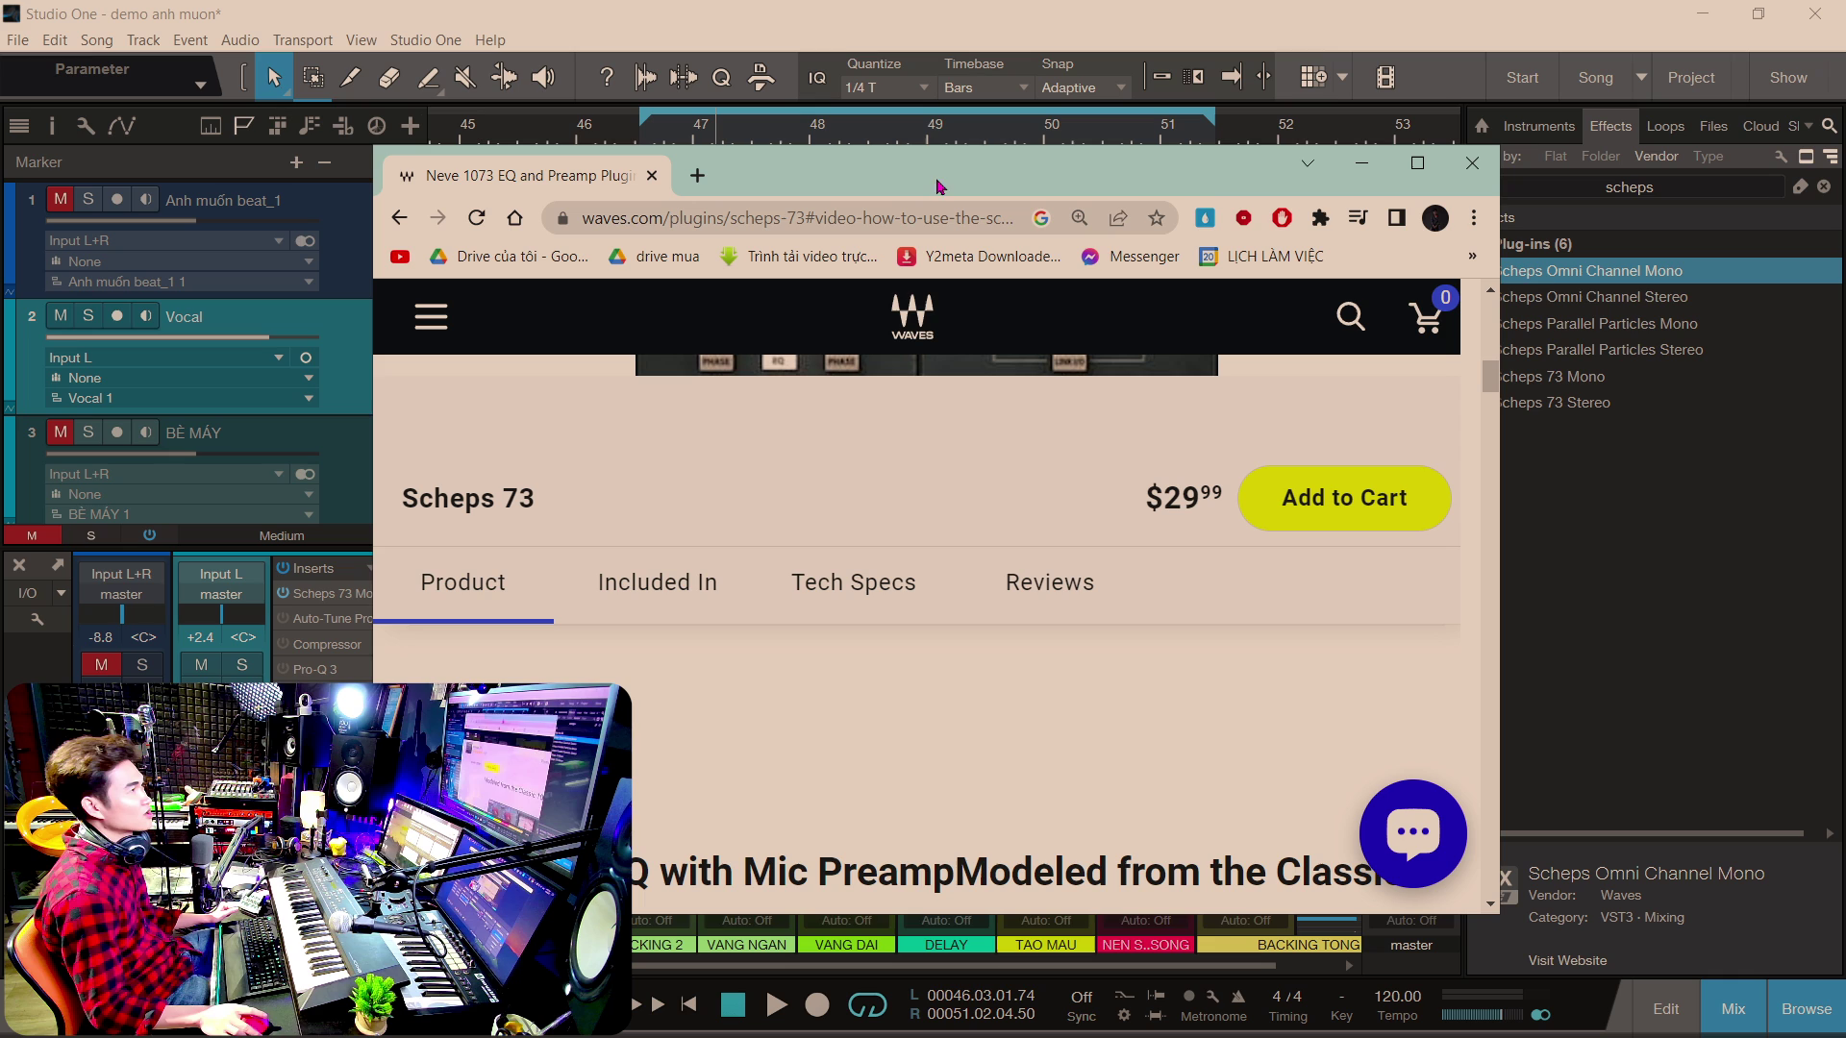
pyautogui.moveTo(1203, 190); pyautogui.dragTo(1187, 120)
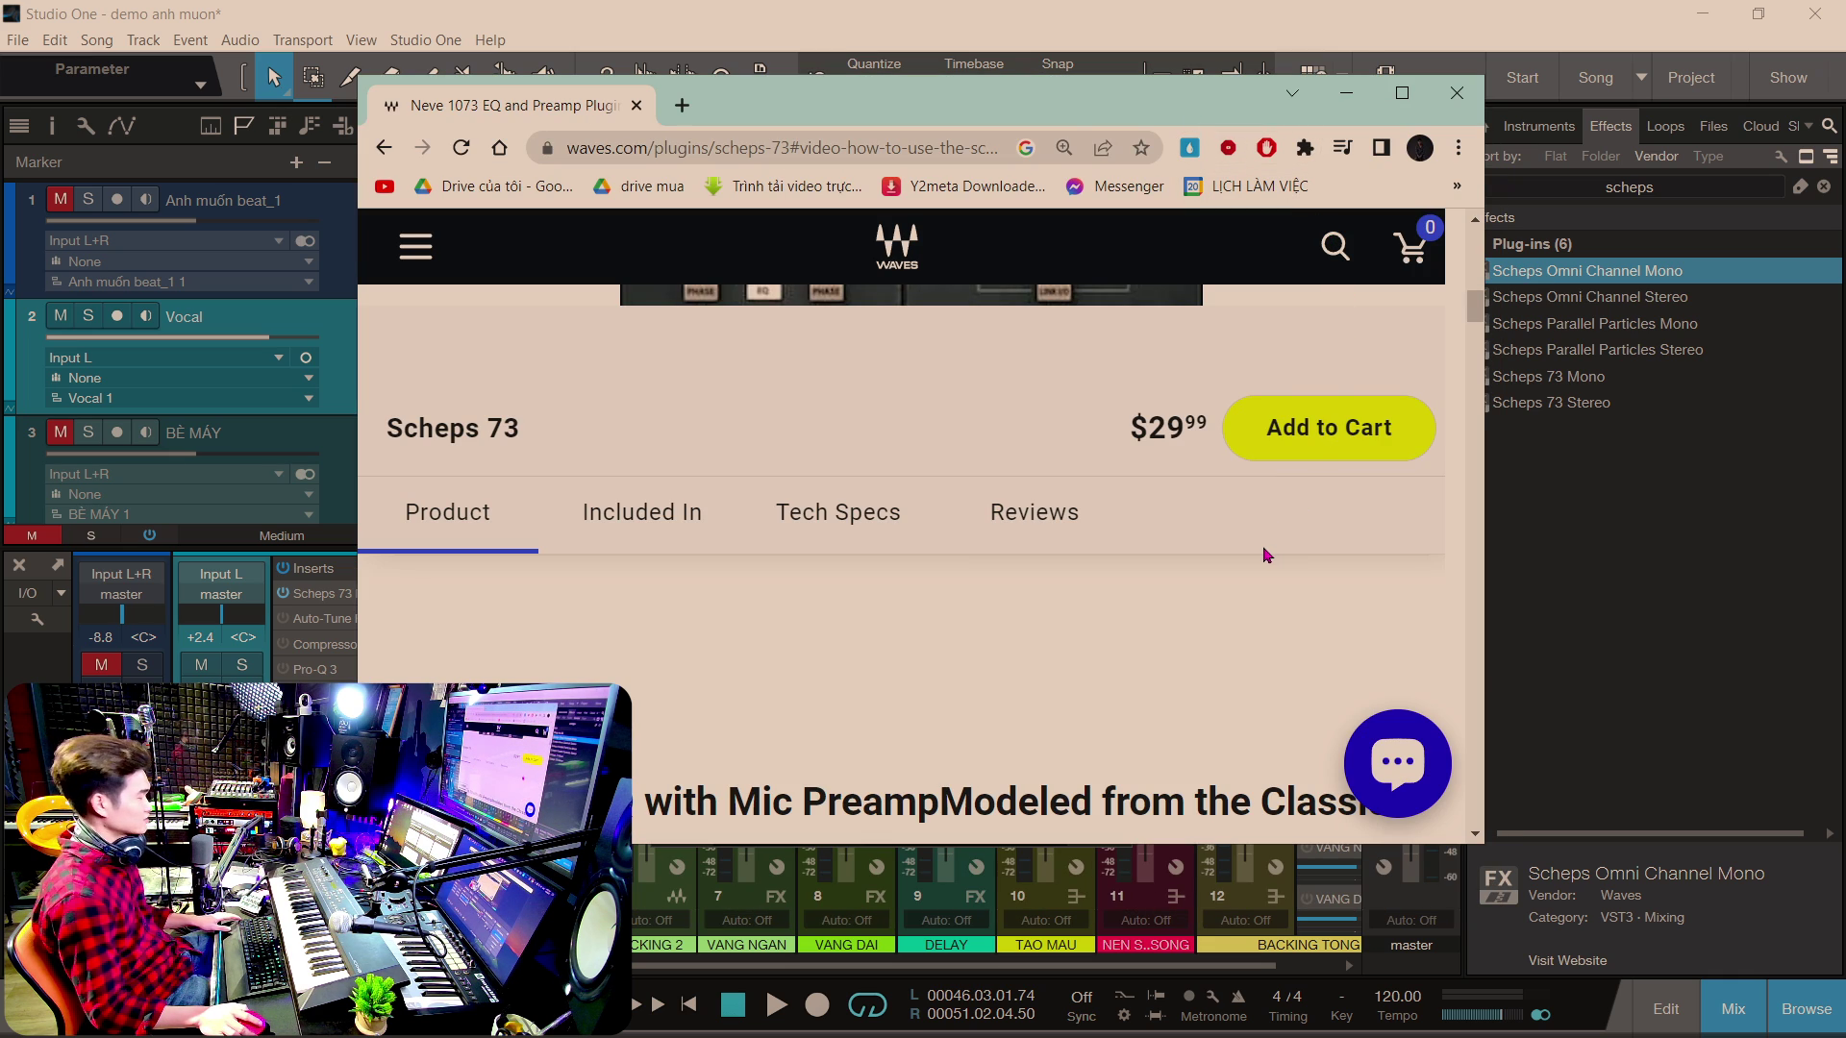
pyautogui.hotkey('ctrl', '-')
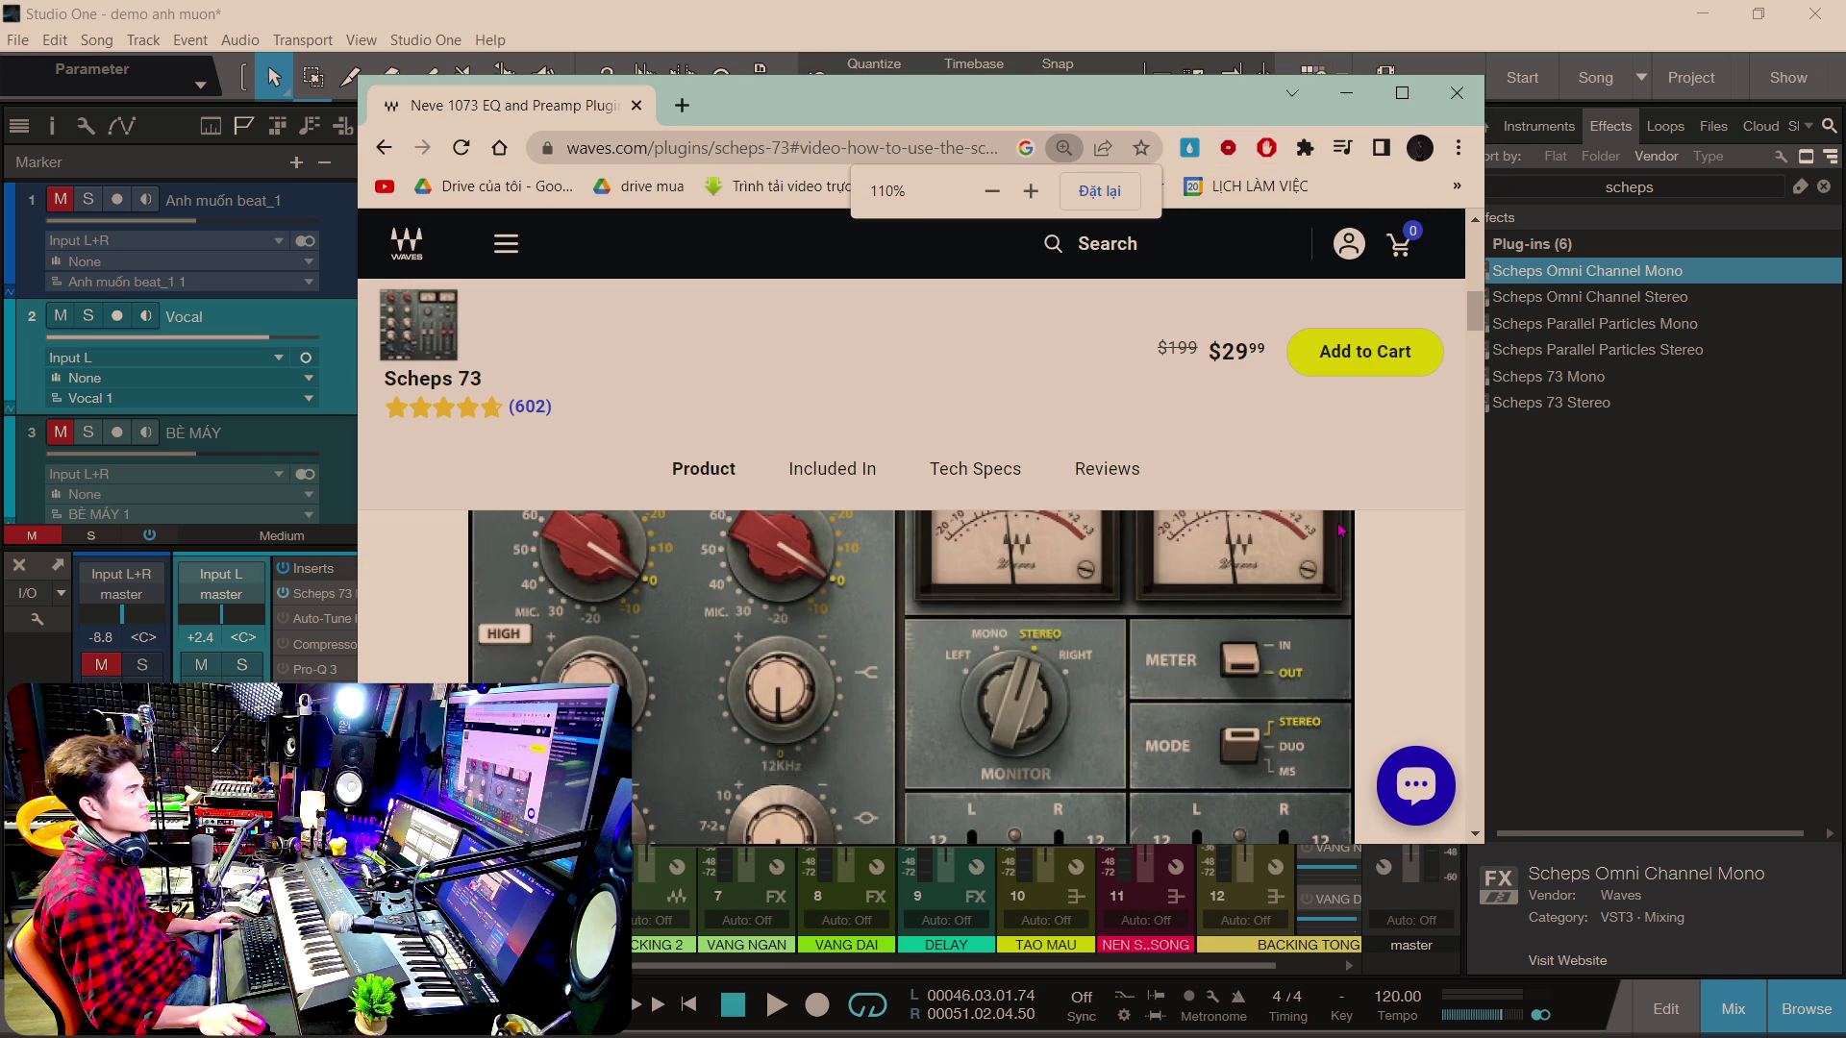
pyautogui.hotkey('ctrl', '-')
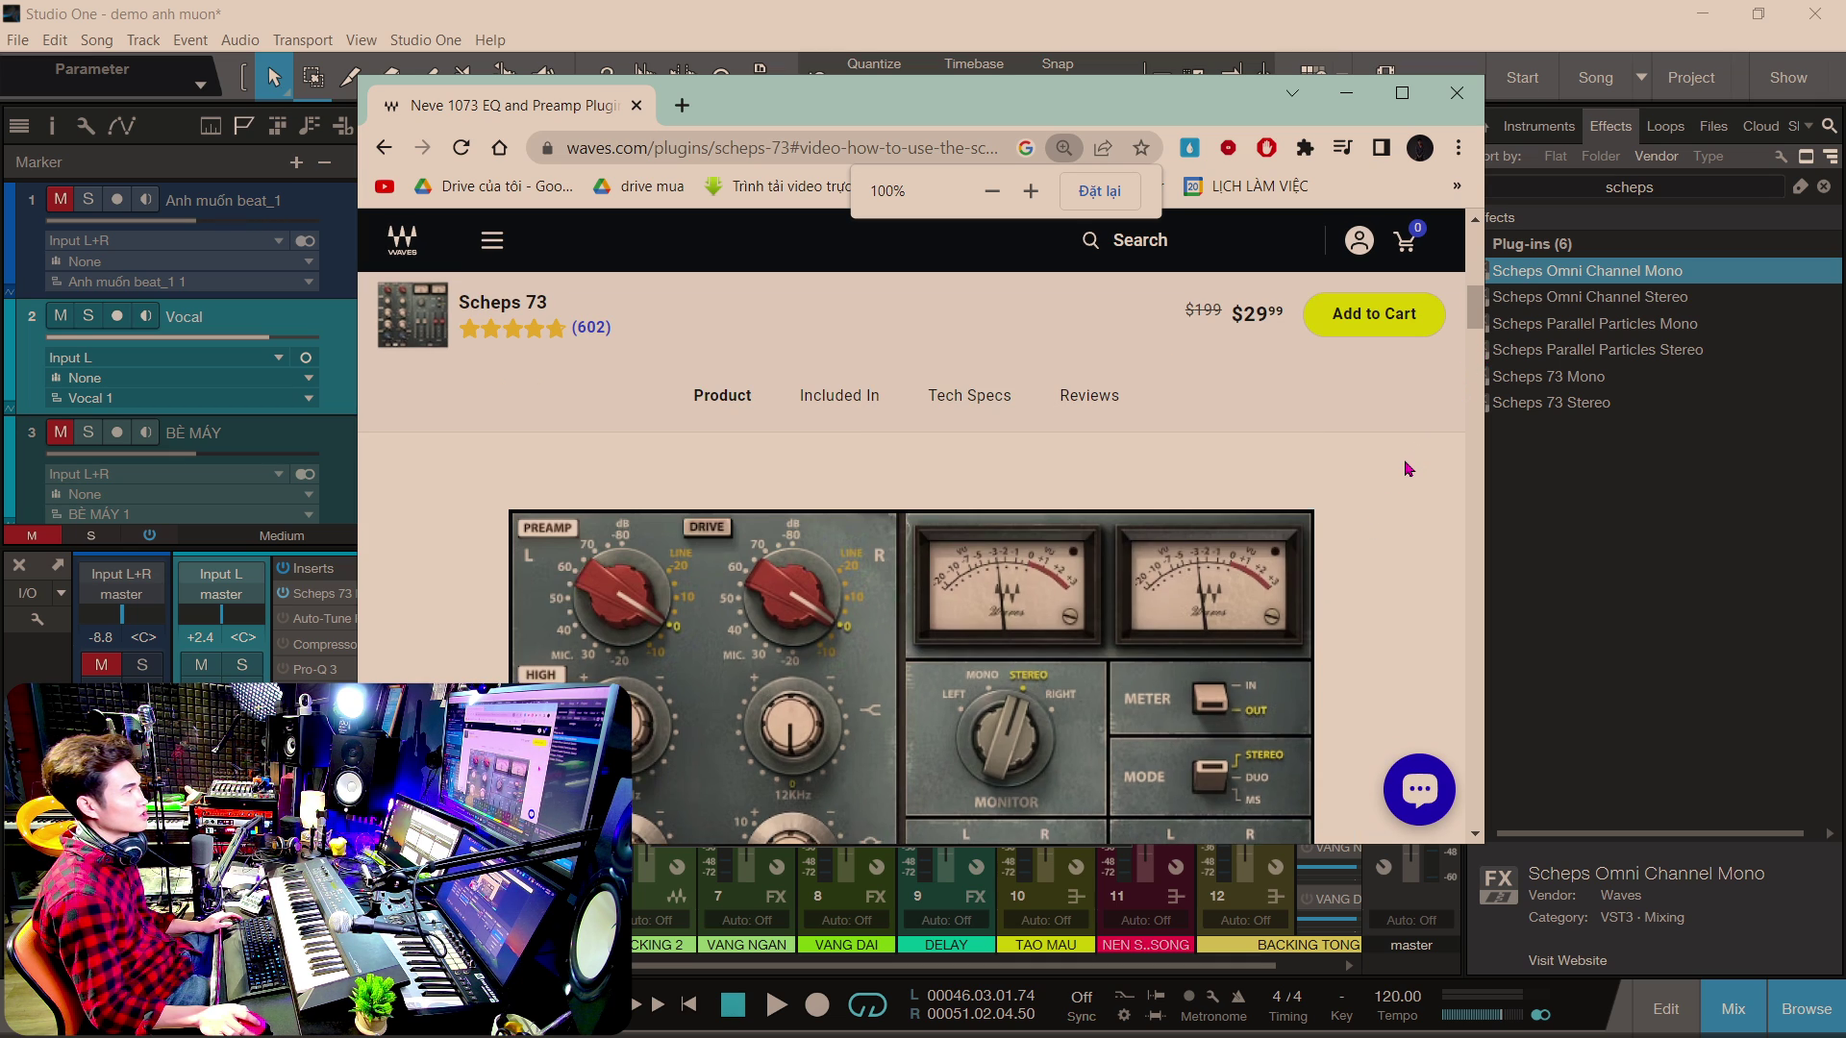
pyautogui.scroll(-3, 1346, 413)
pyautogui.scroll(1, 1337, 461)
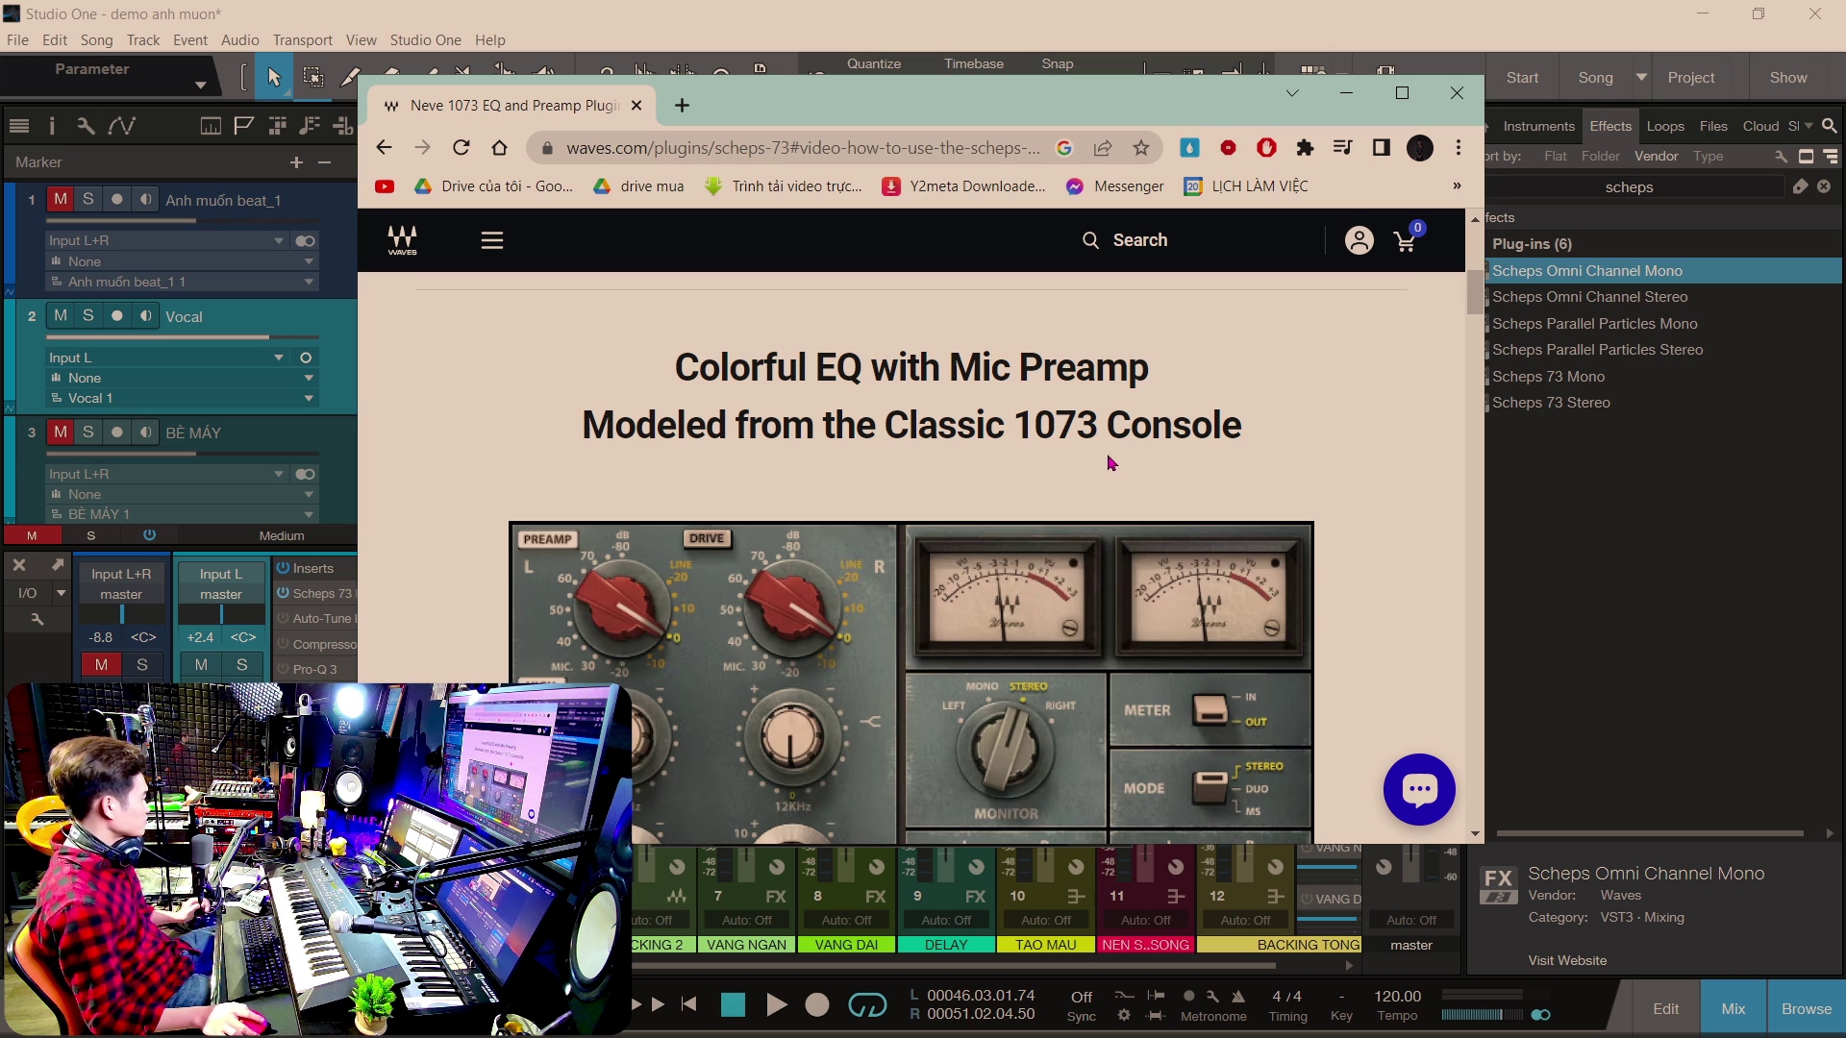
pyautogui.moveTo(1095, 111); pyautogui.dragTo(1424, 71)
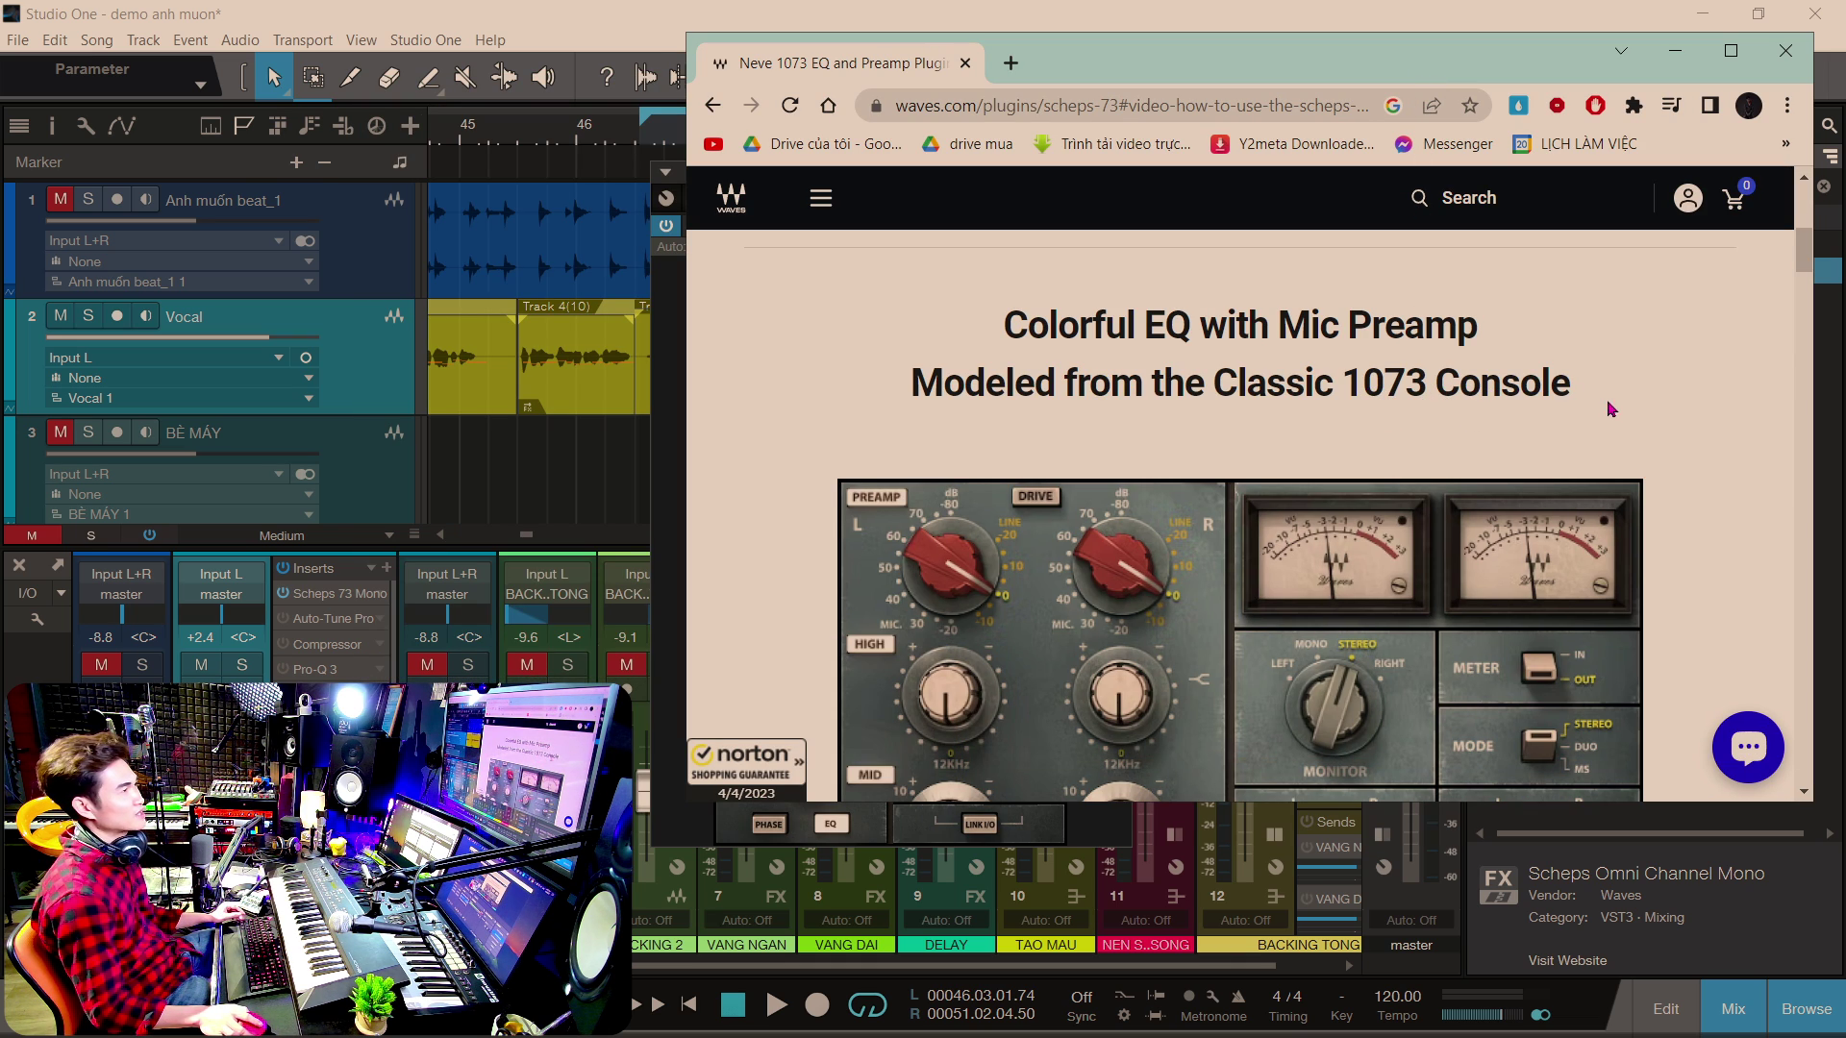
pyautogui.scroll(-1, 1615, 423)
pyautogui.hotkey('ctrl', '-')
pyautogui.hotkey('ctrl', '-')
pyautogui.hotkey('ctrl', '-')
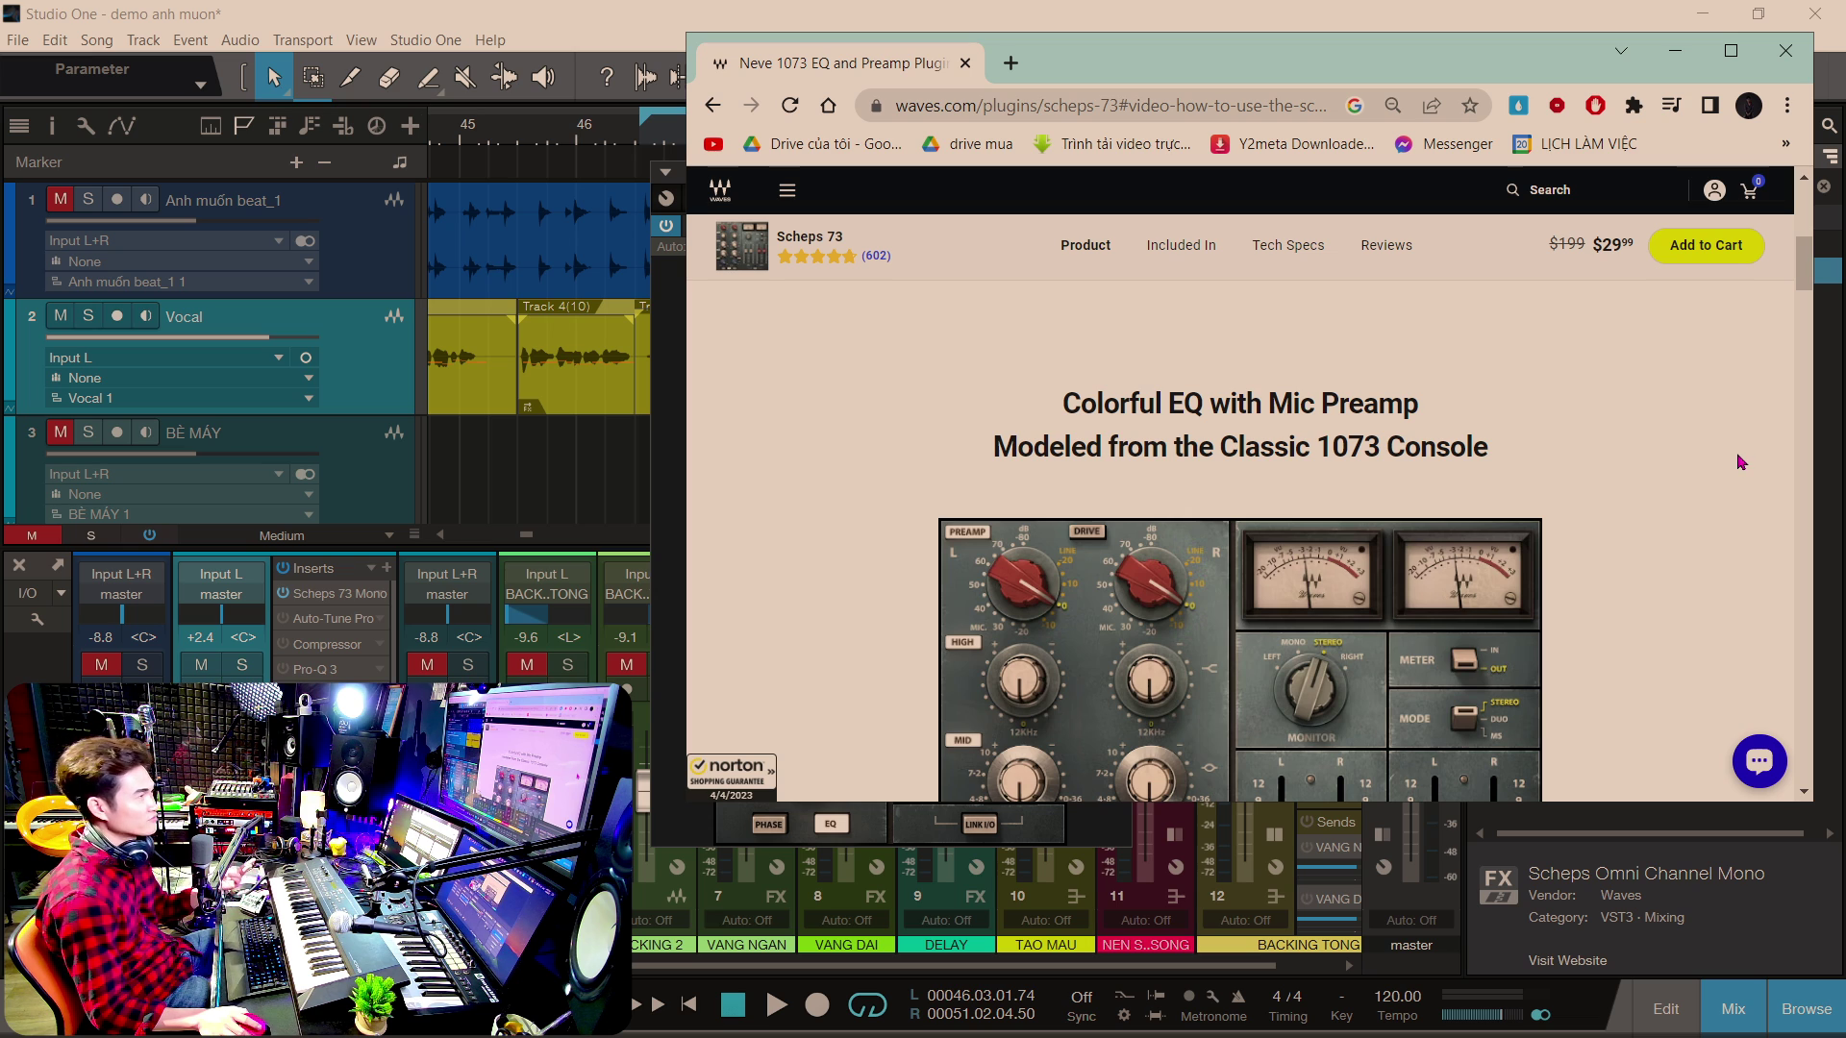
# - Examine the Scheps 73 feature list and the page's sections on EQ color, harmonic distortion and M/S processing
pyautogui.scroll(-5, 1734, 468)
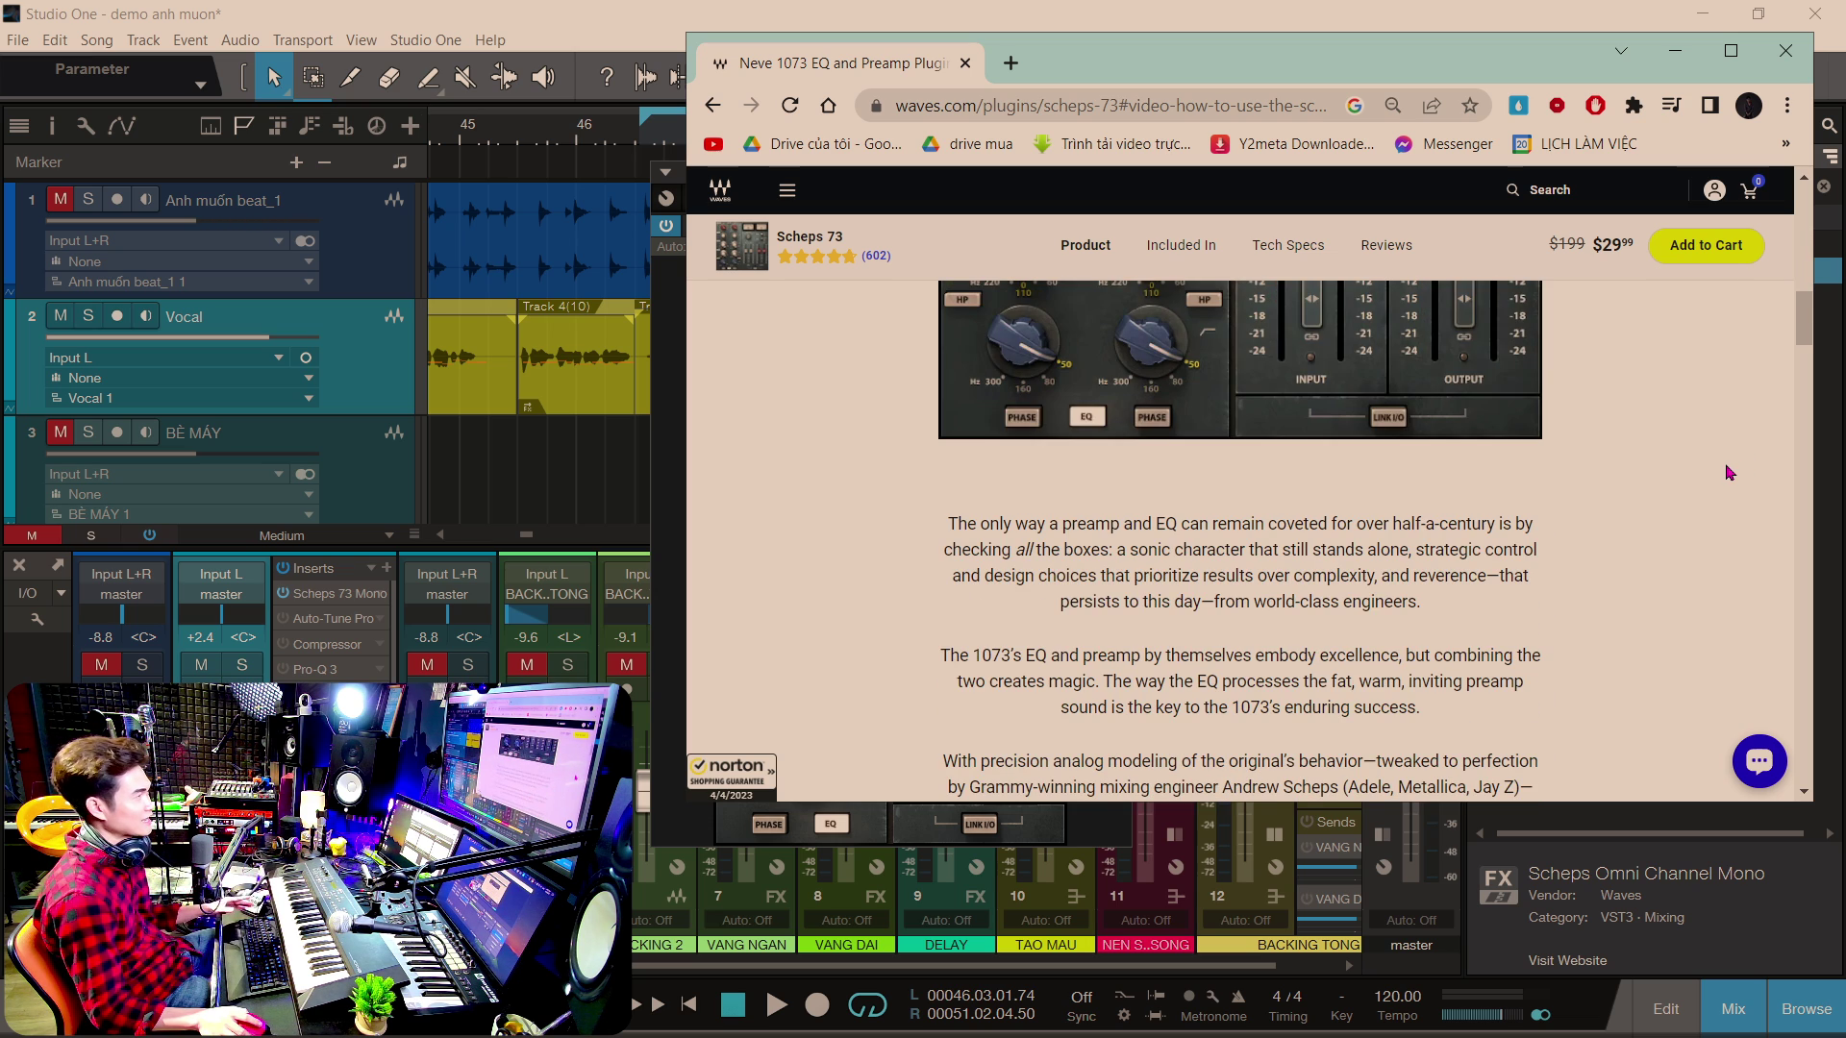
pyautogui.scroll(-4, 1727, 473)
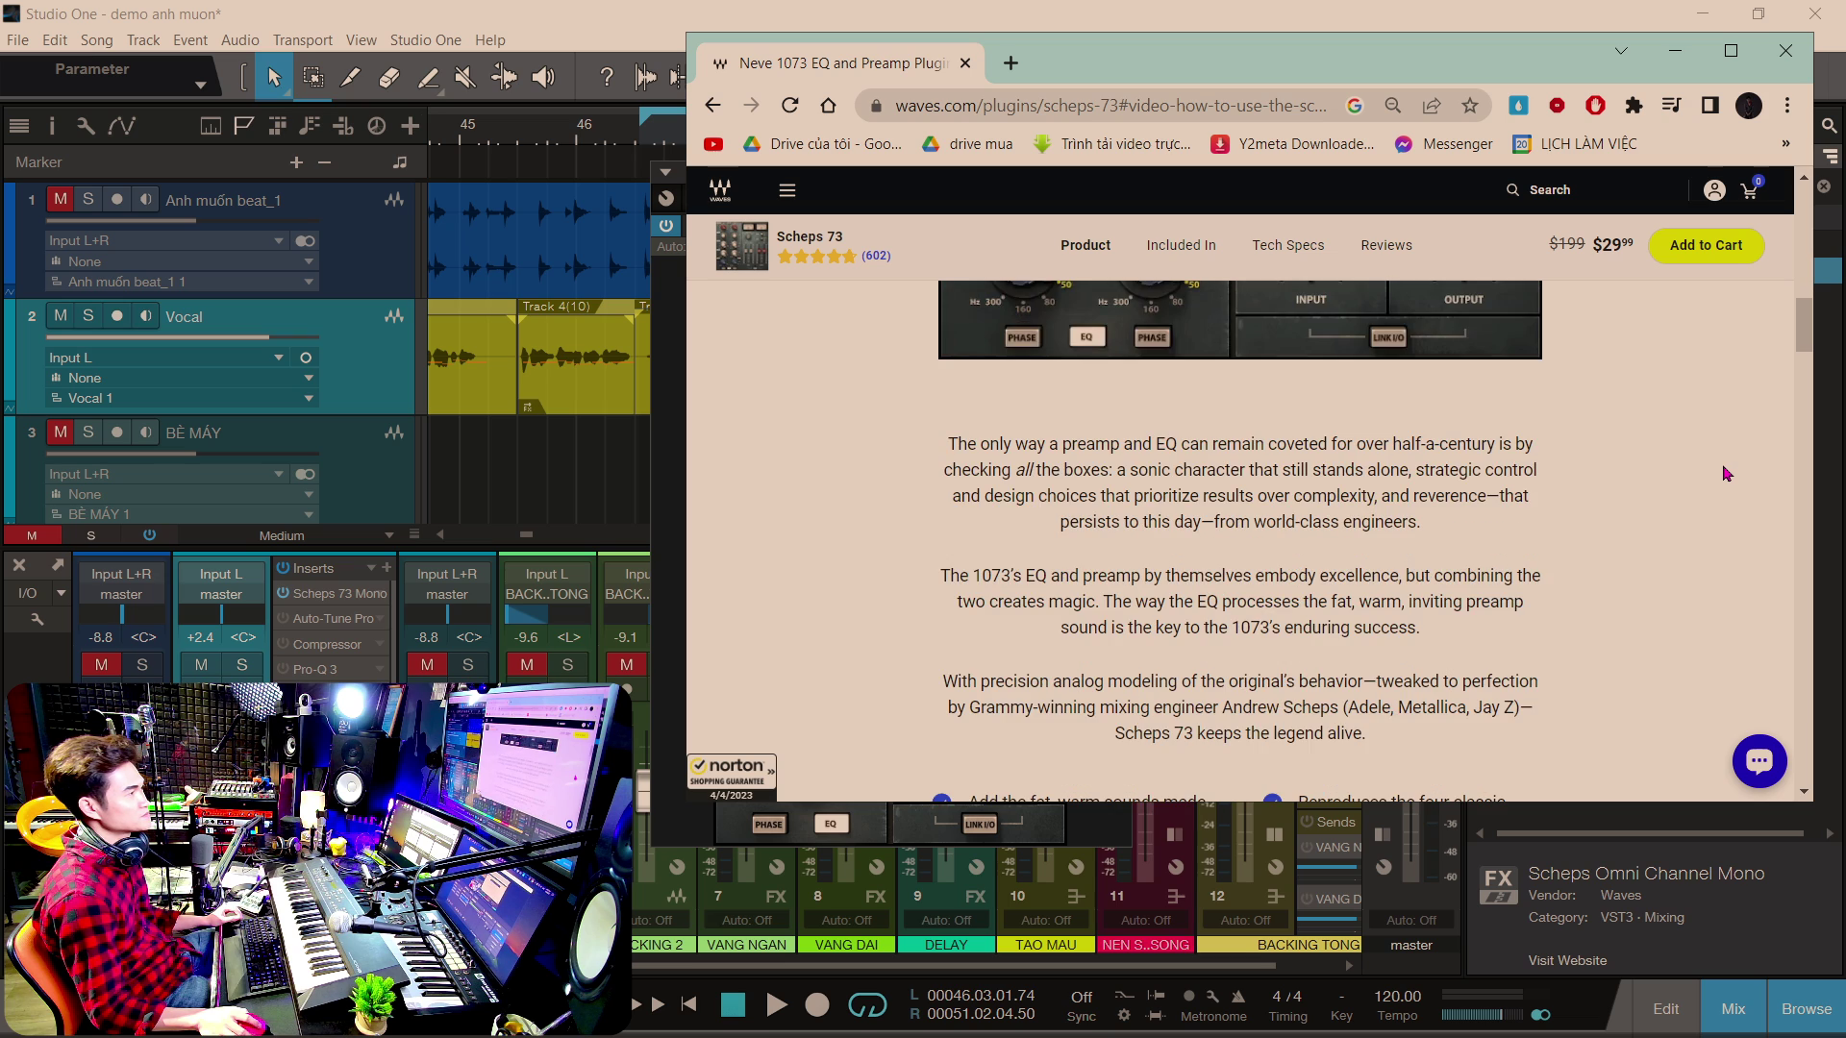
pyautogui.moveTo(976, 478); pyautogui.dragTo(1107, 485)
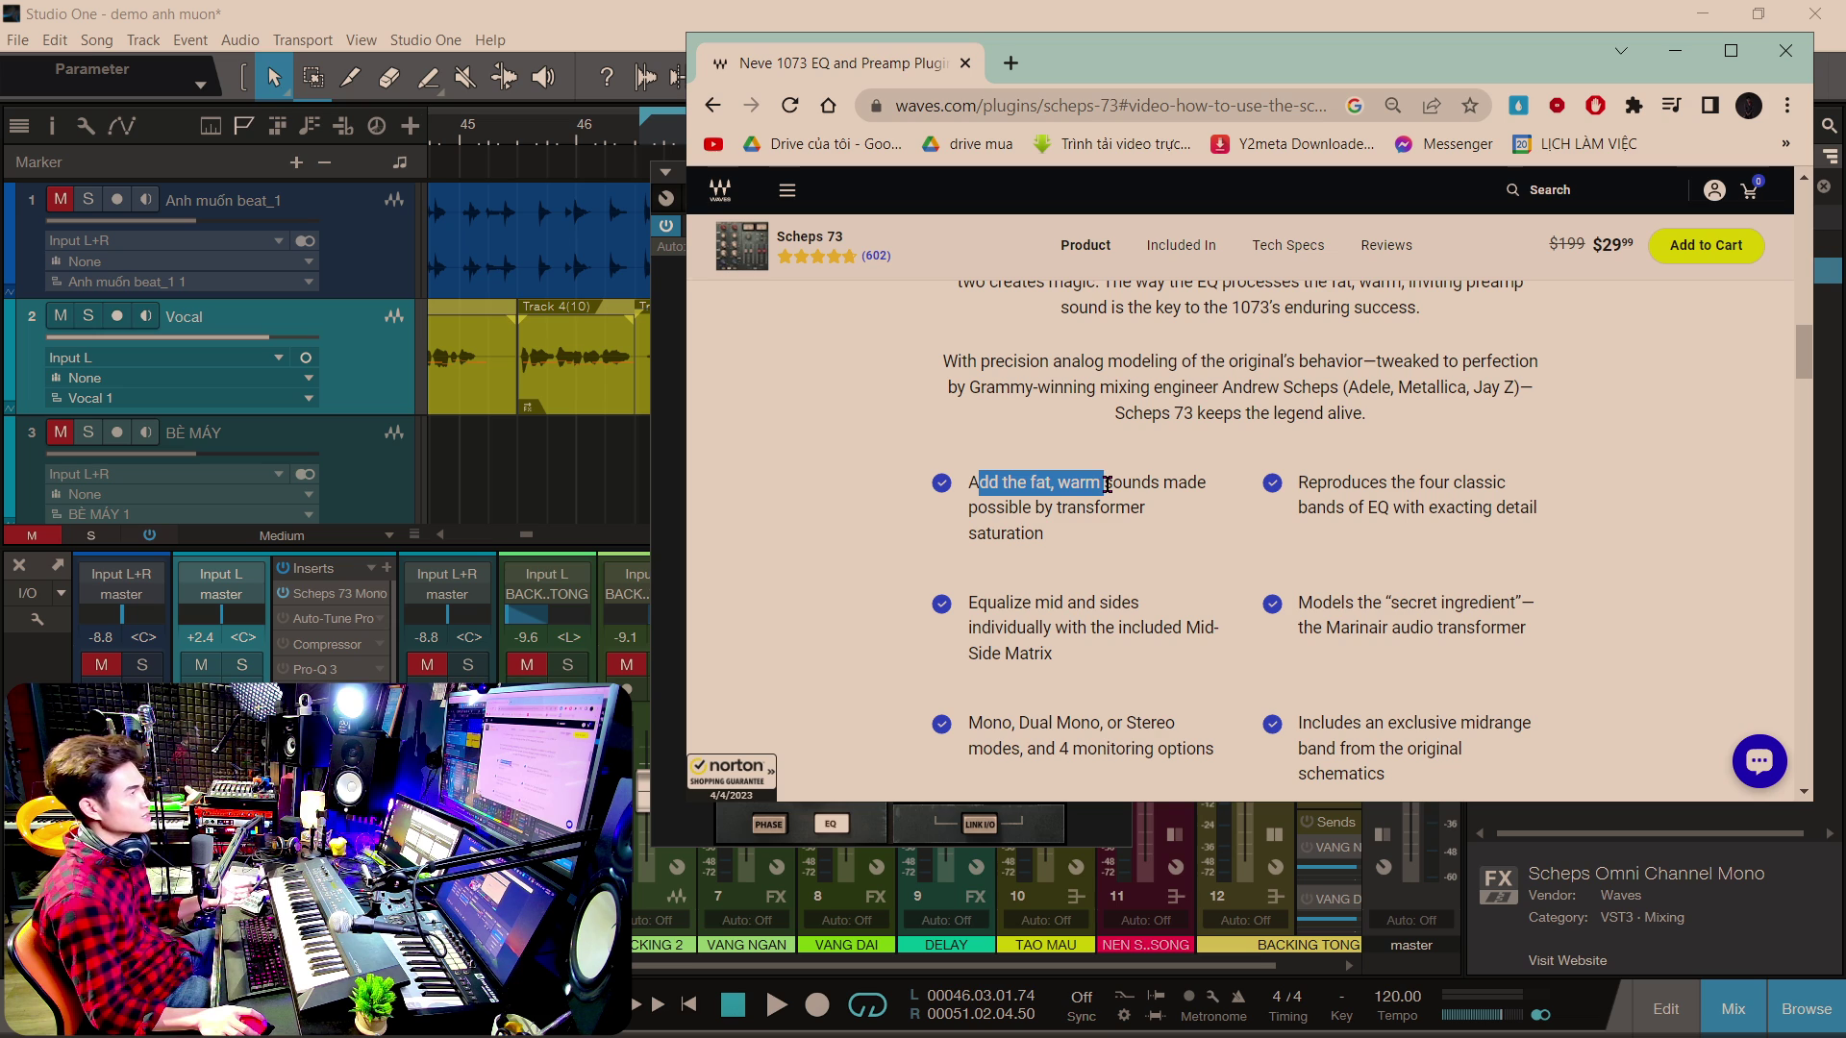
pyautogui.click(1087, 531)
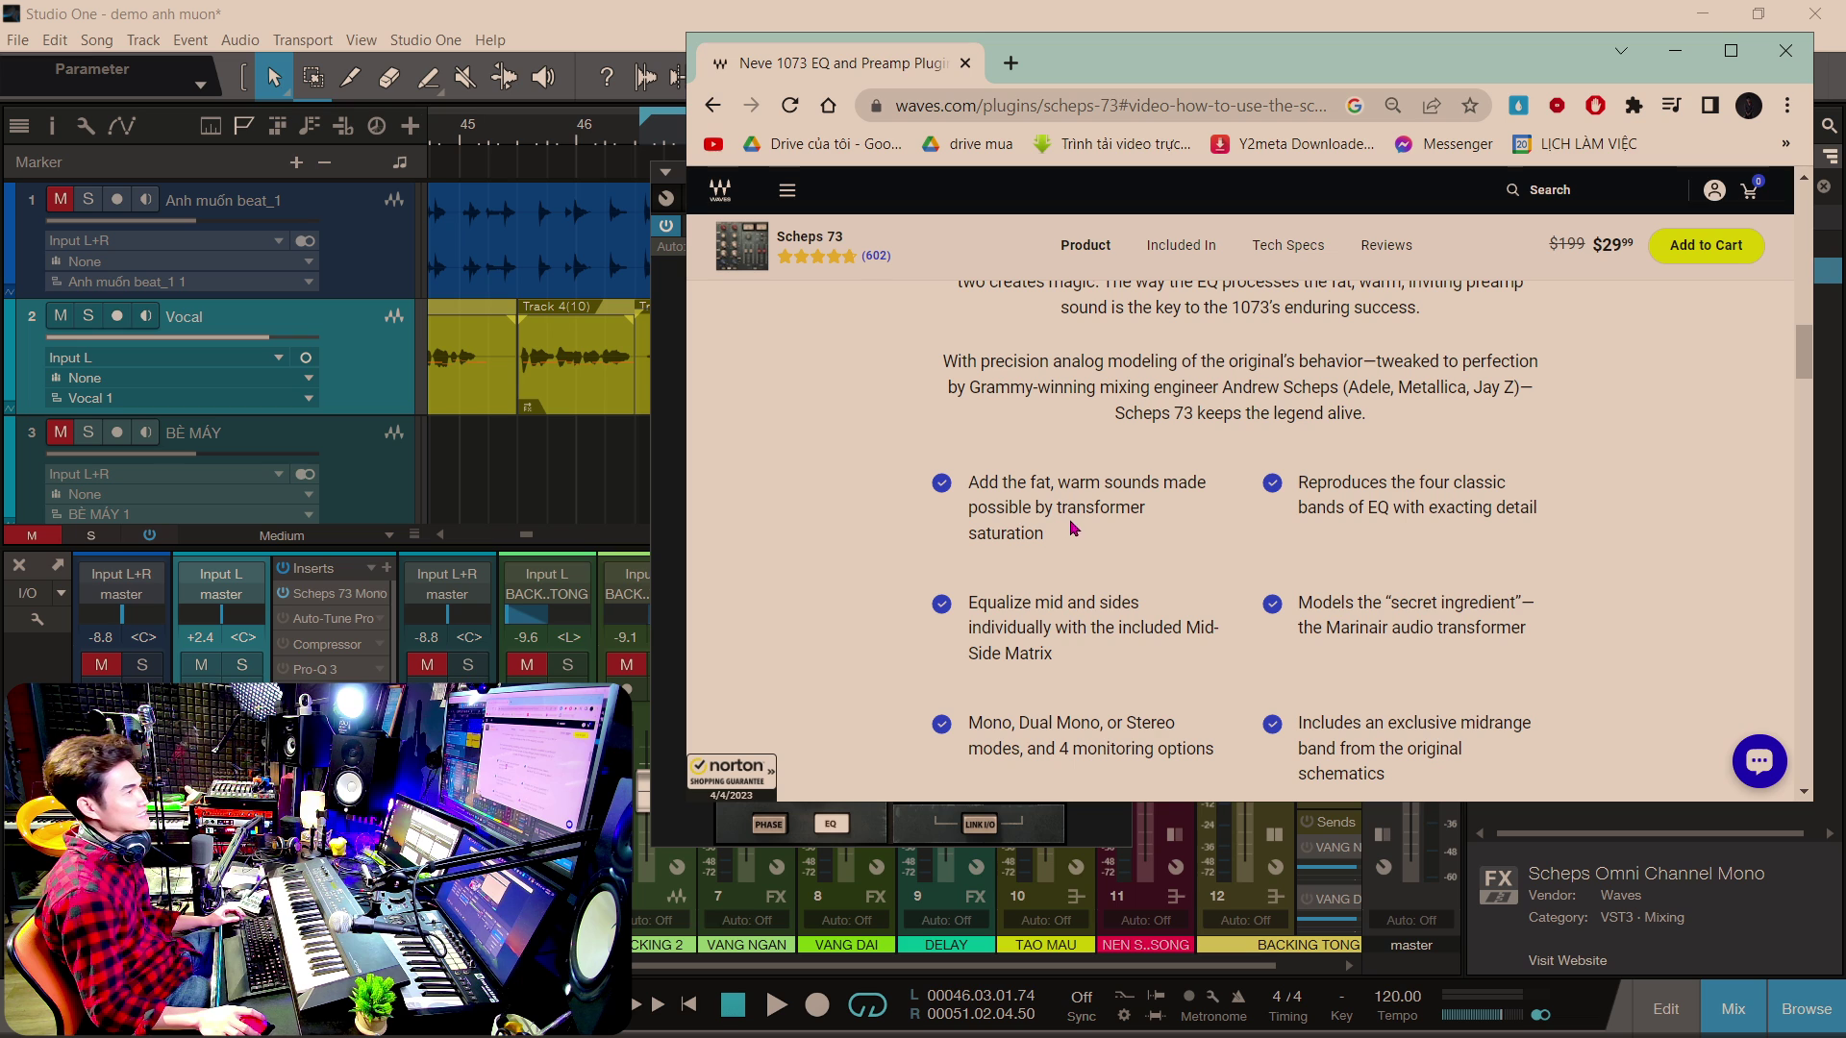
pyautogui.scroll(-8, 1439, 562)
pyautogui.scroll(-5, 1752, 565)
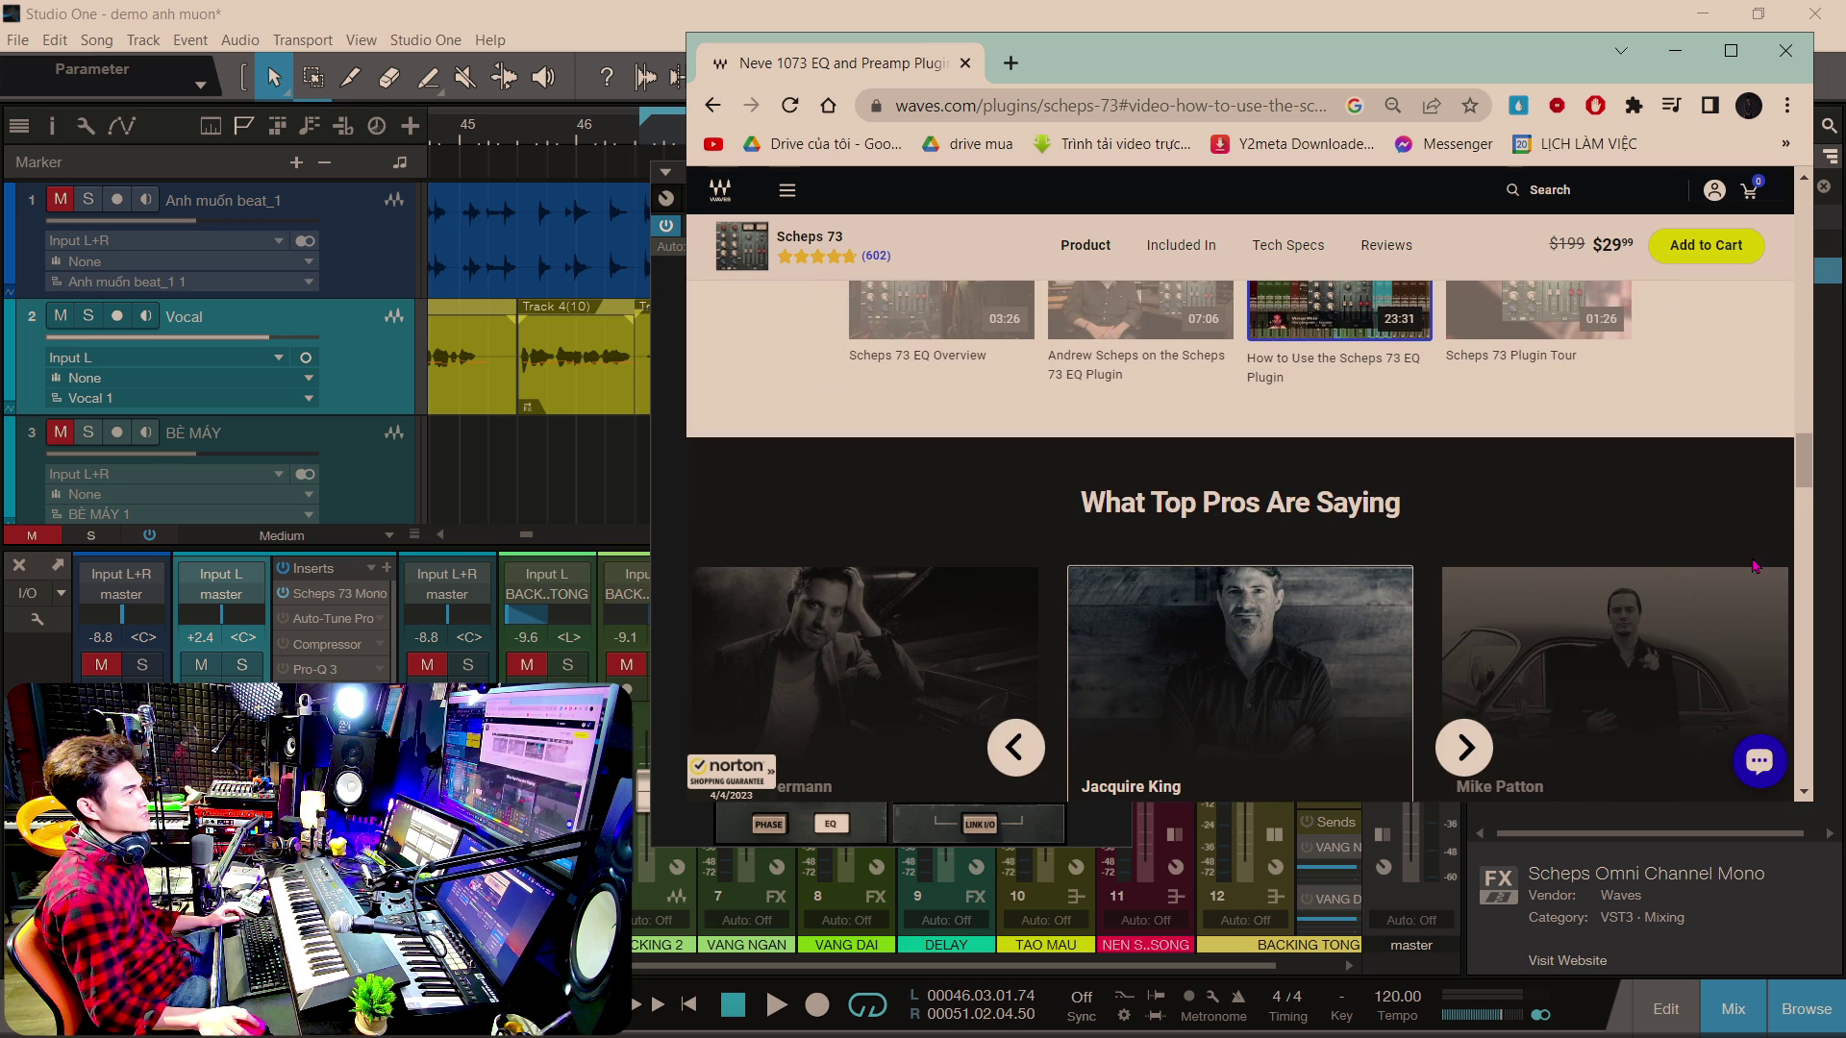
pyautogui.scroll(-6, 1721, 577)
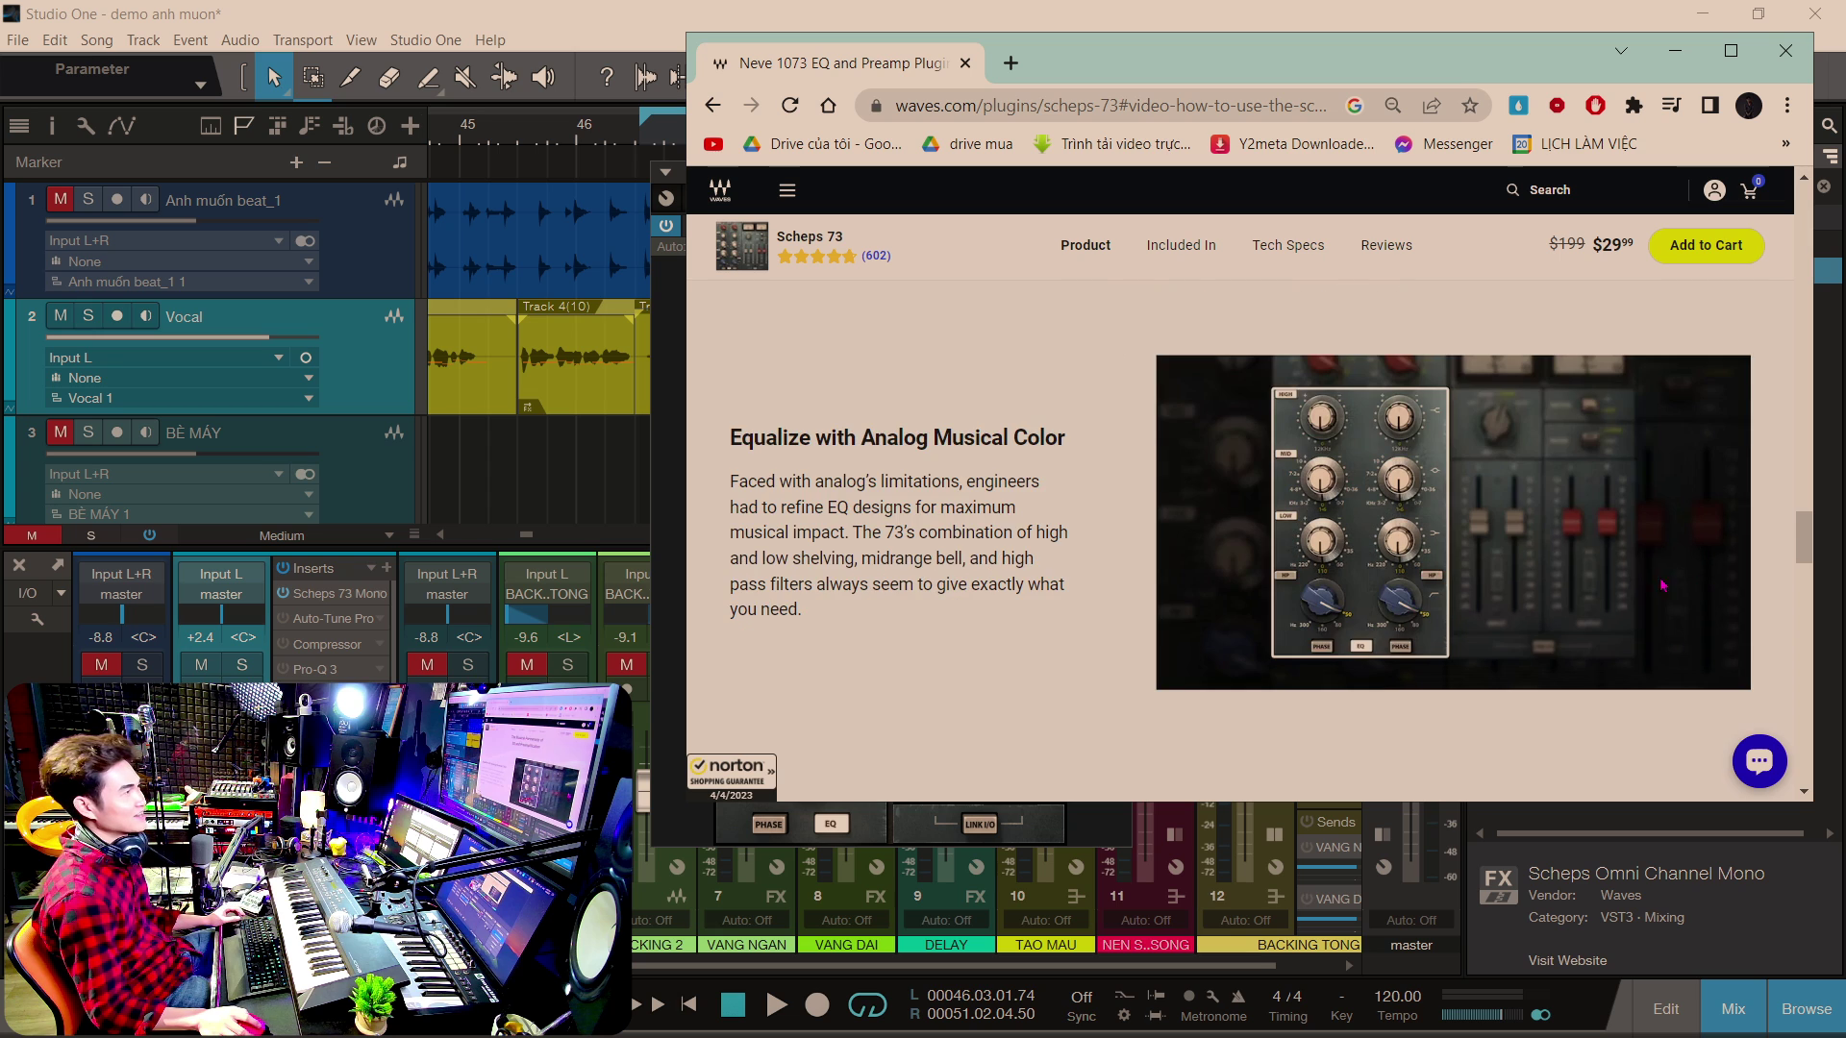
pyautogui.scroll(-5, 1704, 589)
pyautogui.scroll(-6, 1646, 577)
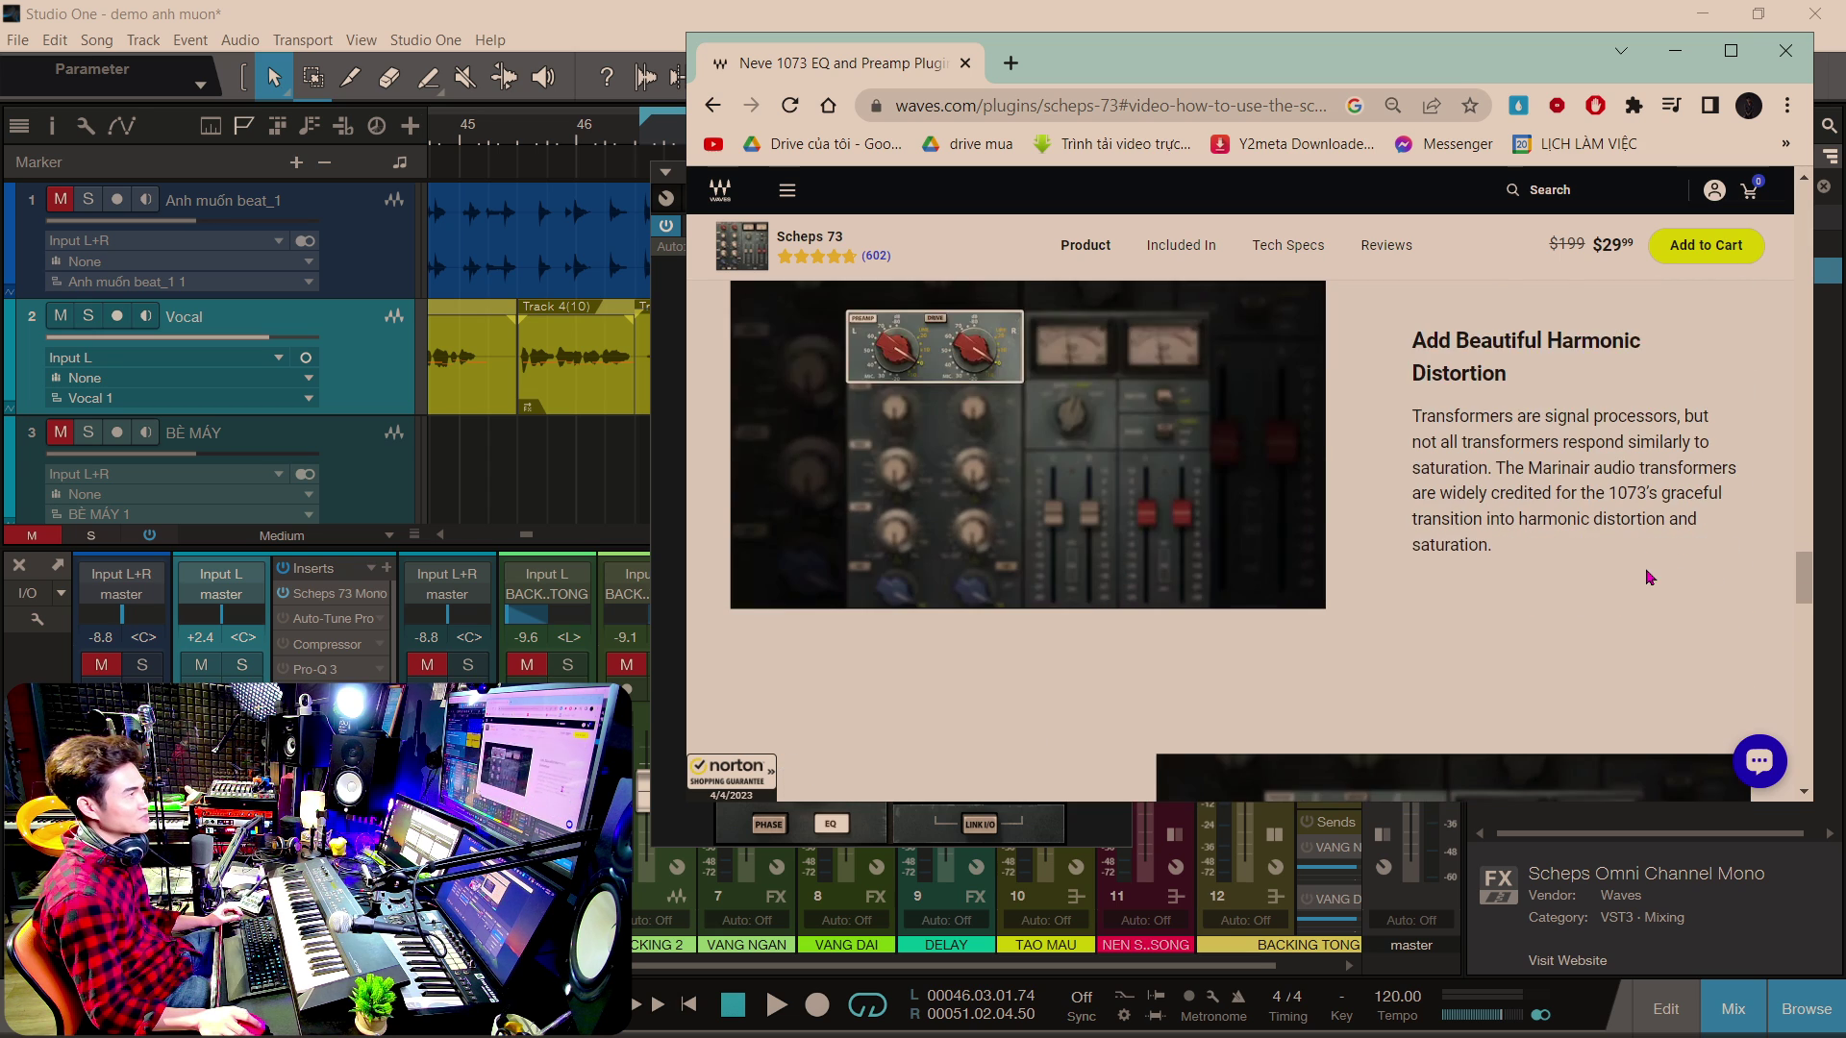
pyautogui.scroll(-4, 1651, 559)
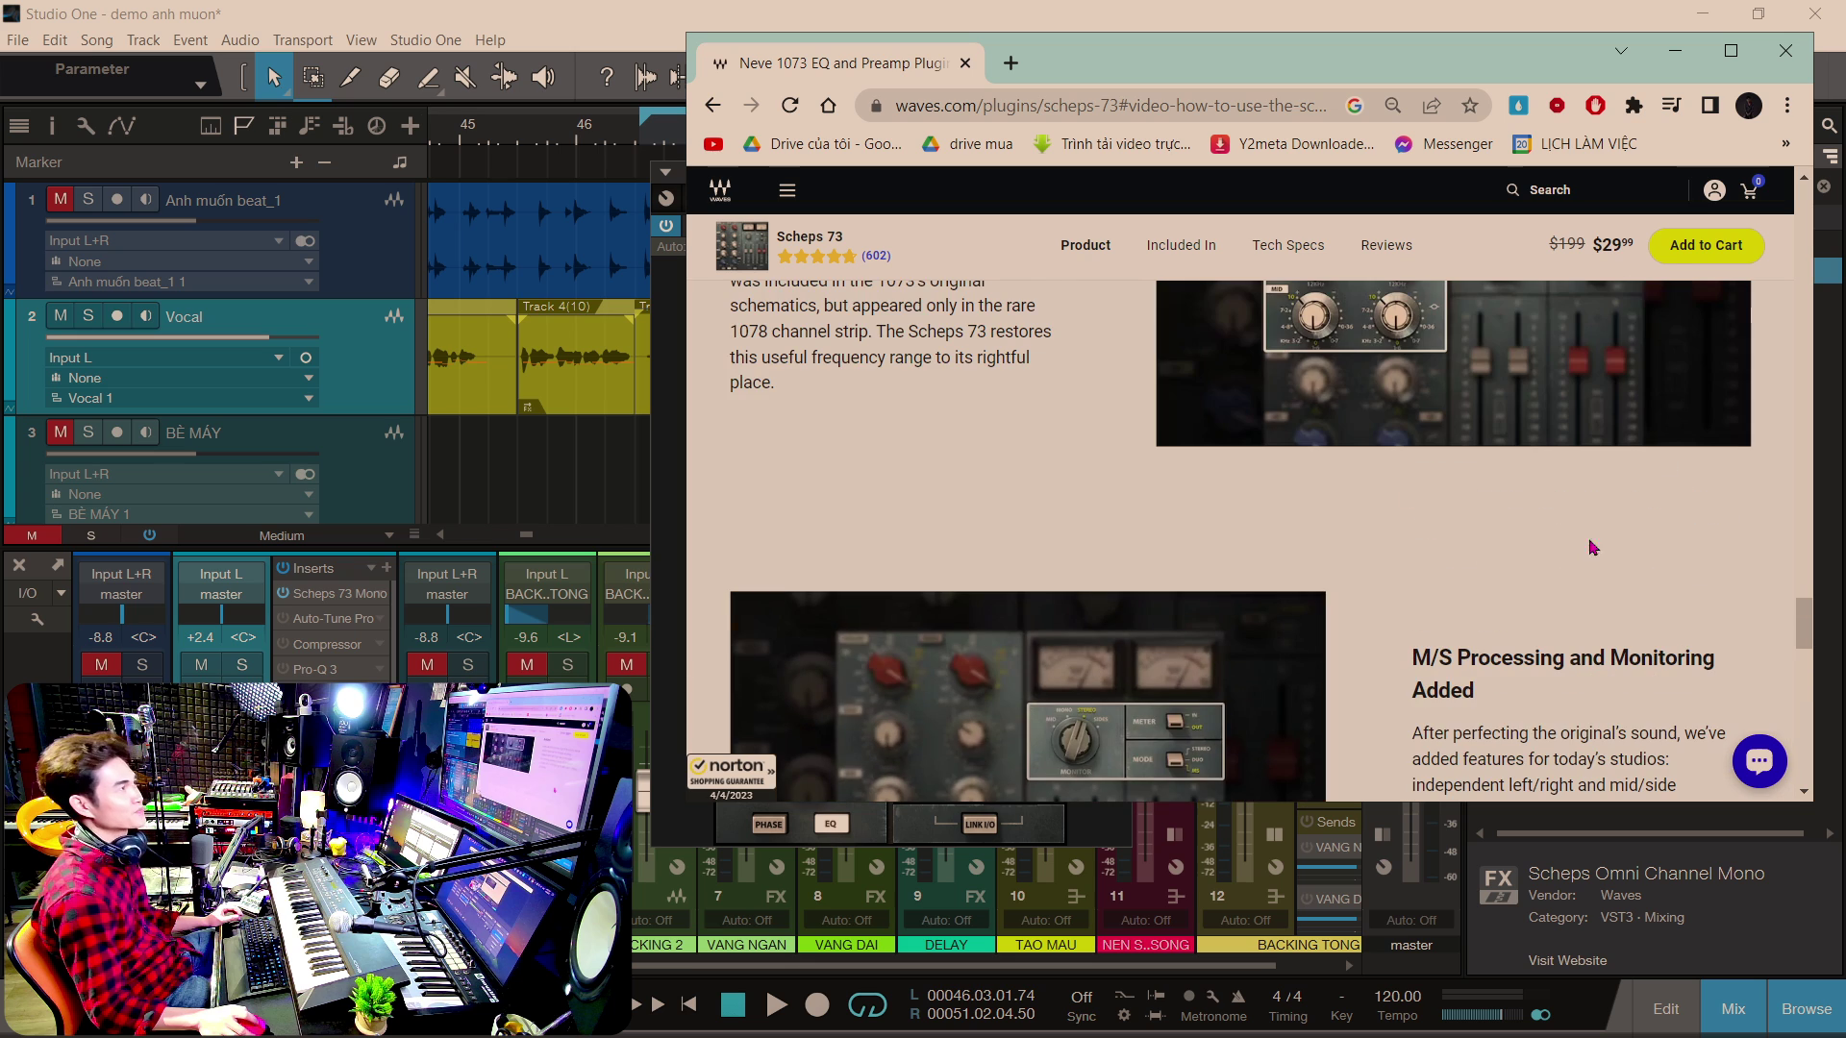
pyautogui.moveTo(1559, 58); pyautogui.dragTo(1467, 66)
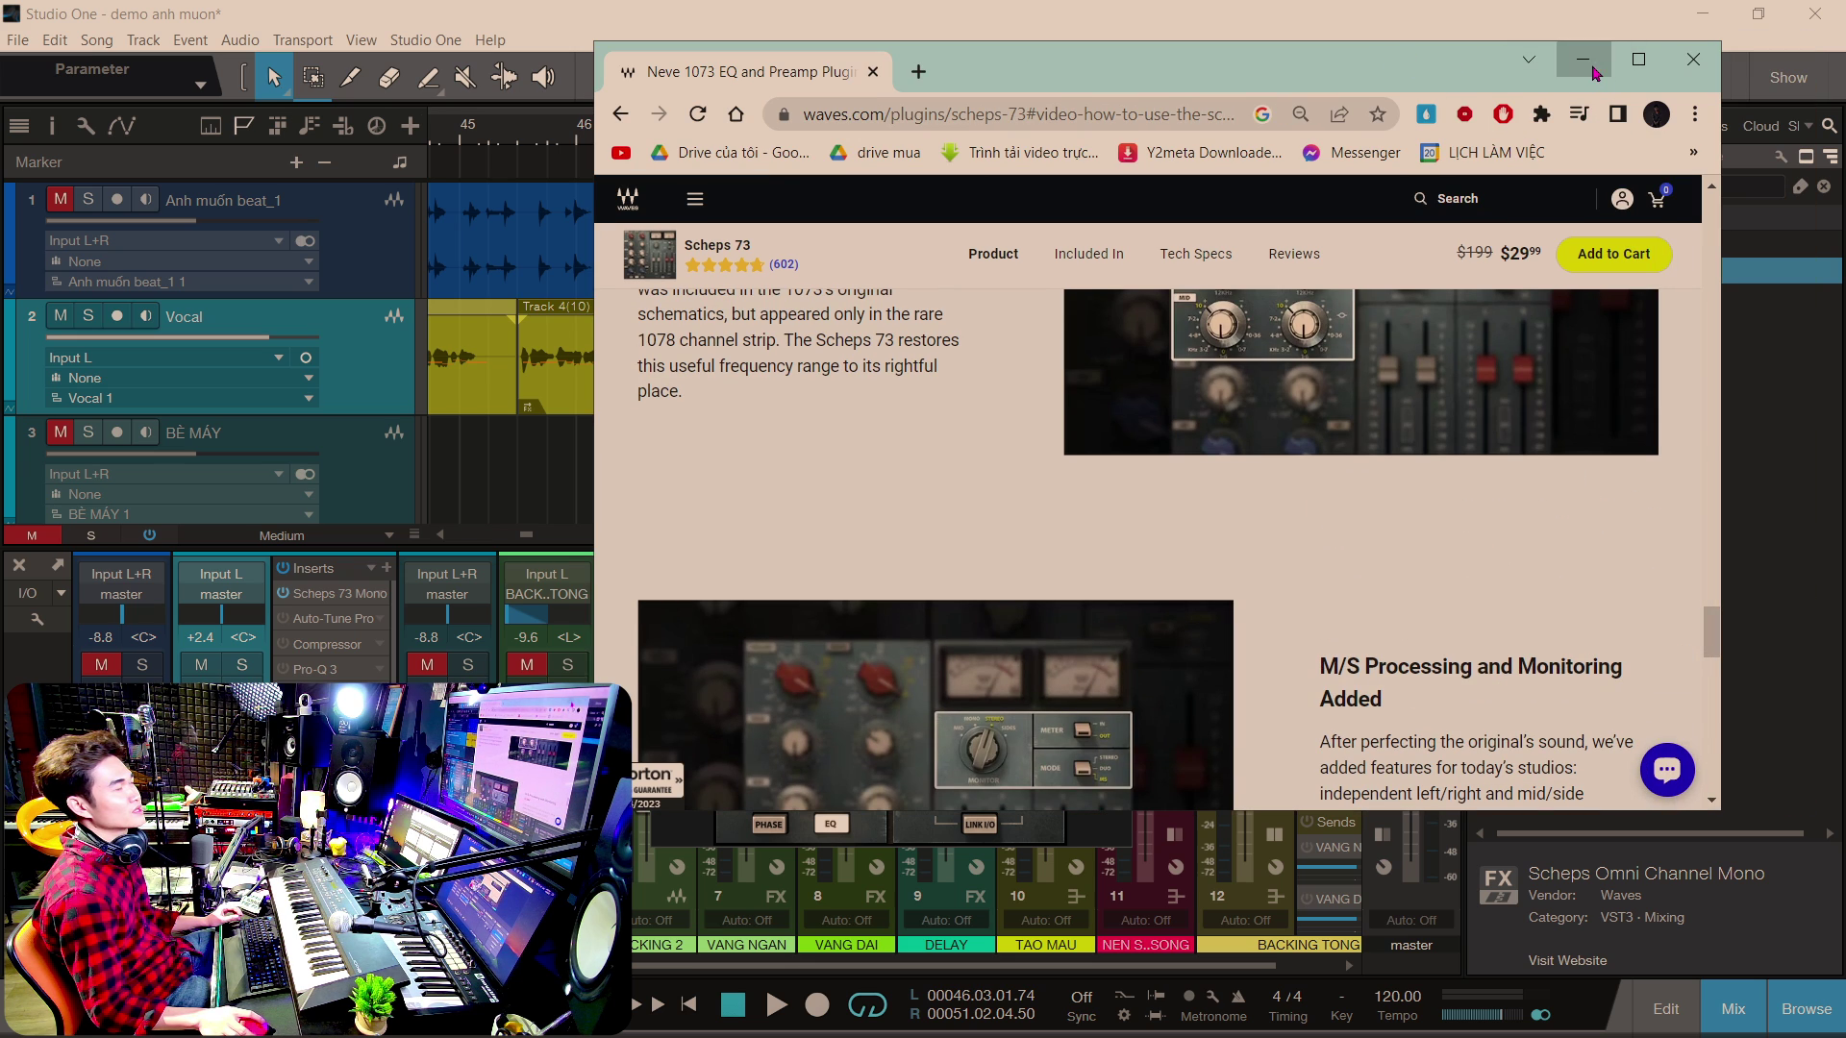
# - Return to Studio One, select Scheps 73 Mono in the effects list and reposition the Vocal inserts window
pyautogui.click(1582, 59)
pyautogui.moveTo(993, 179); pyautogui.dragTo(1083, 212)
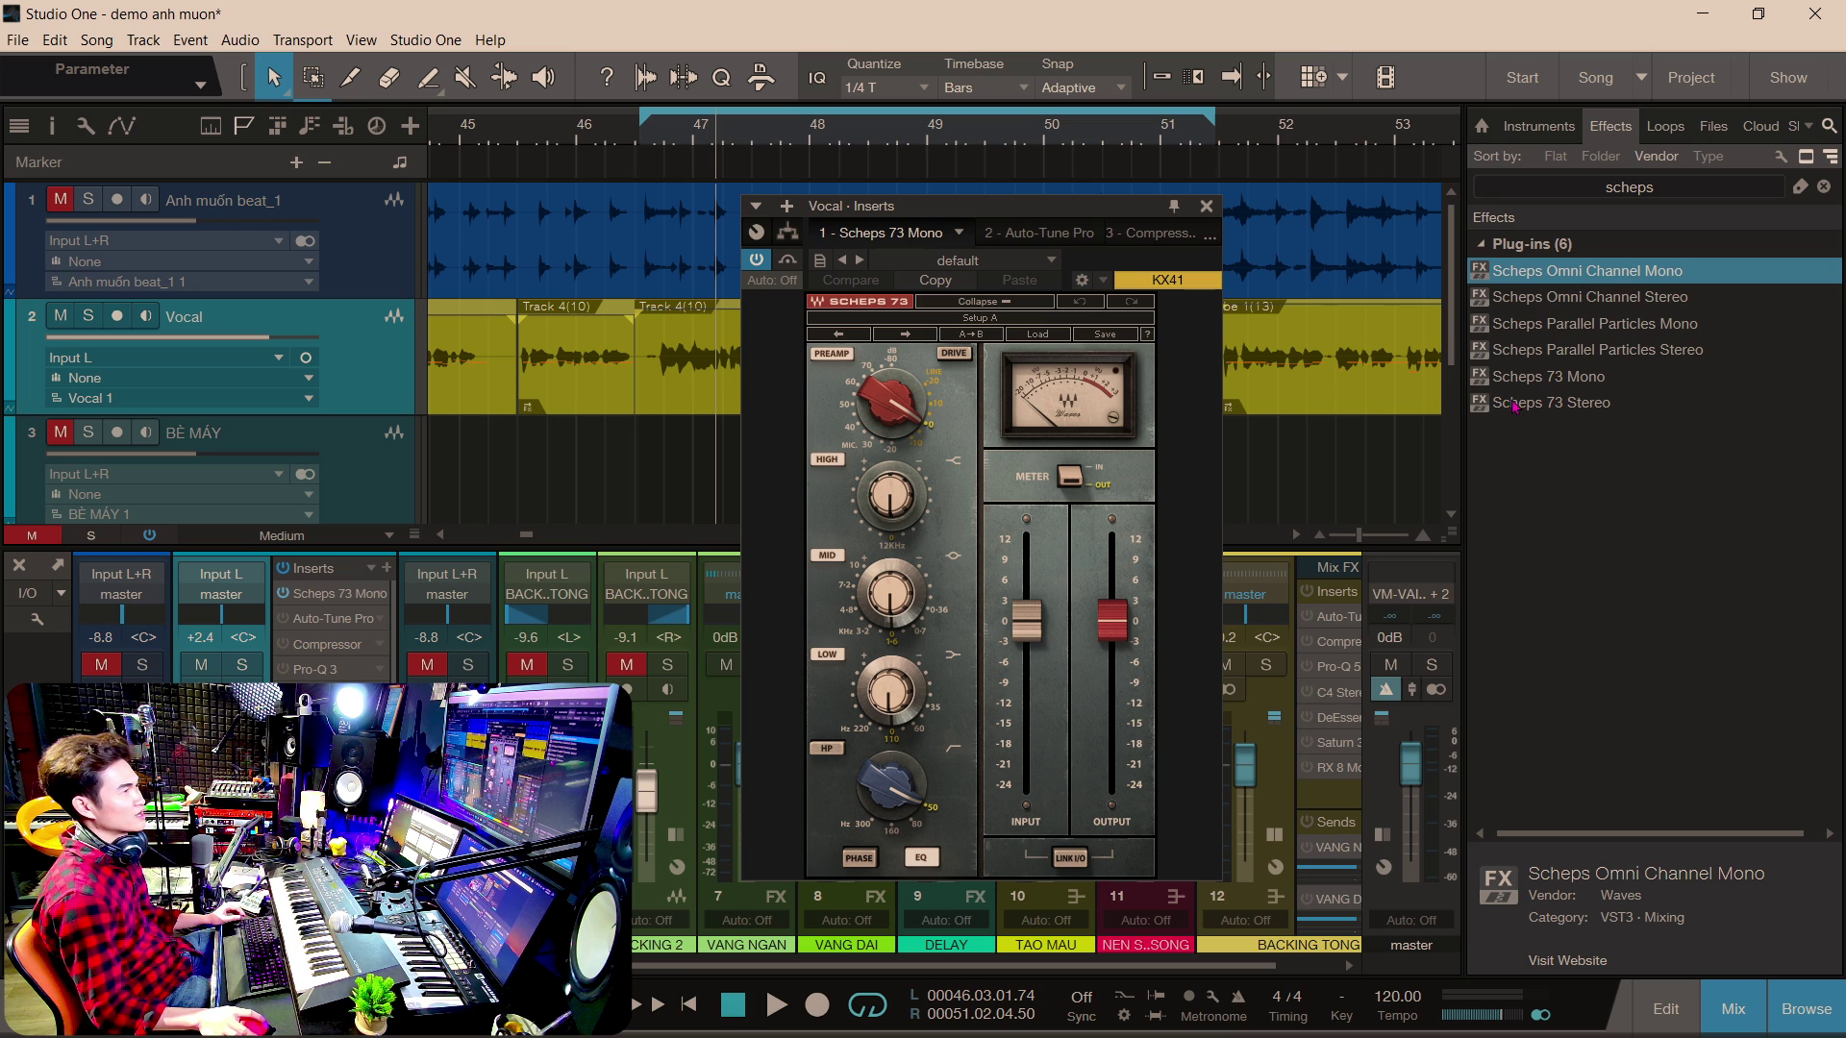
pyautogui.click(1564, 382)
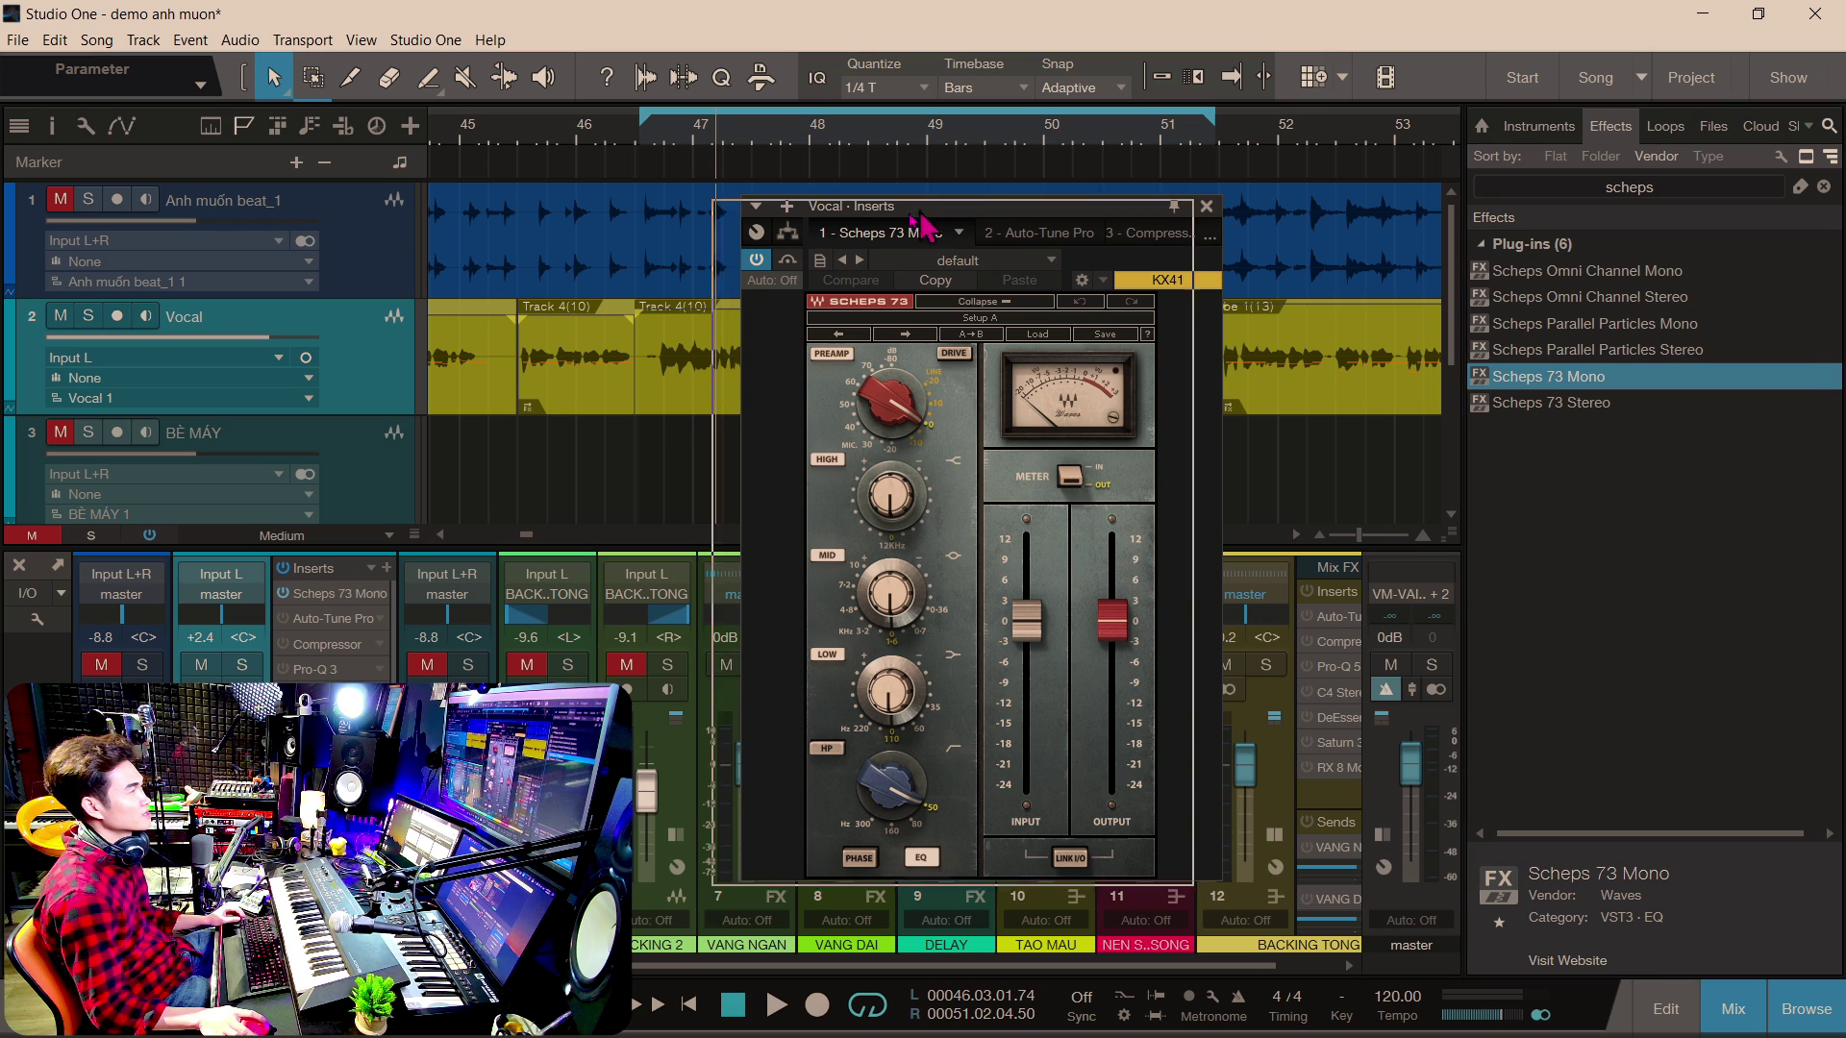
pyautogui.moveTo(946, 219); pyautogui.dragTo(868, 233)
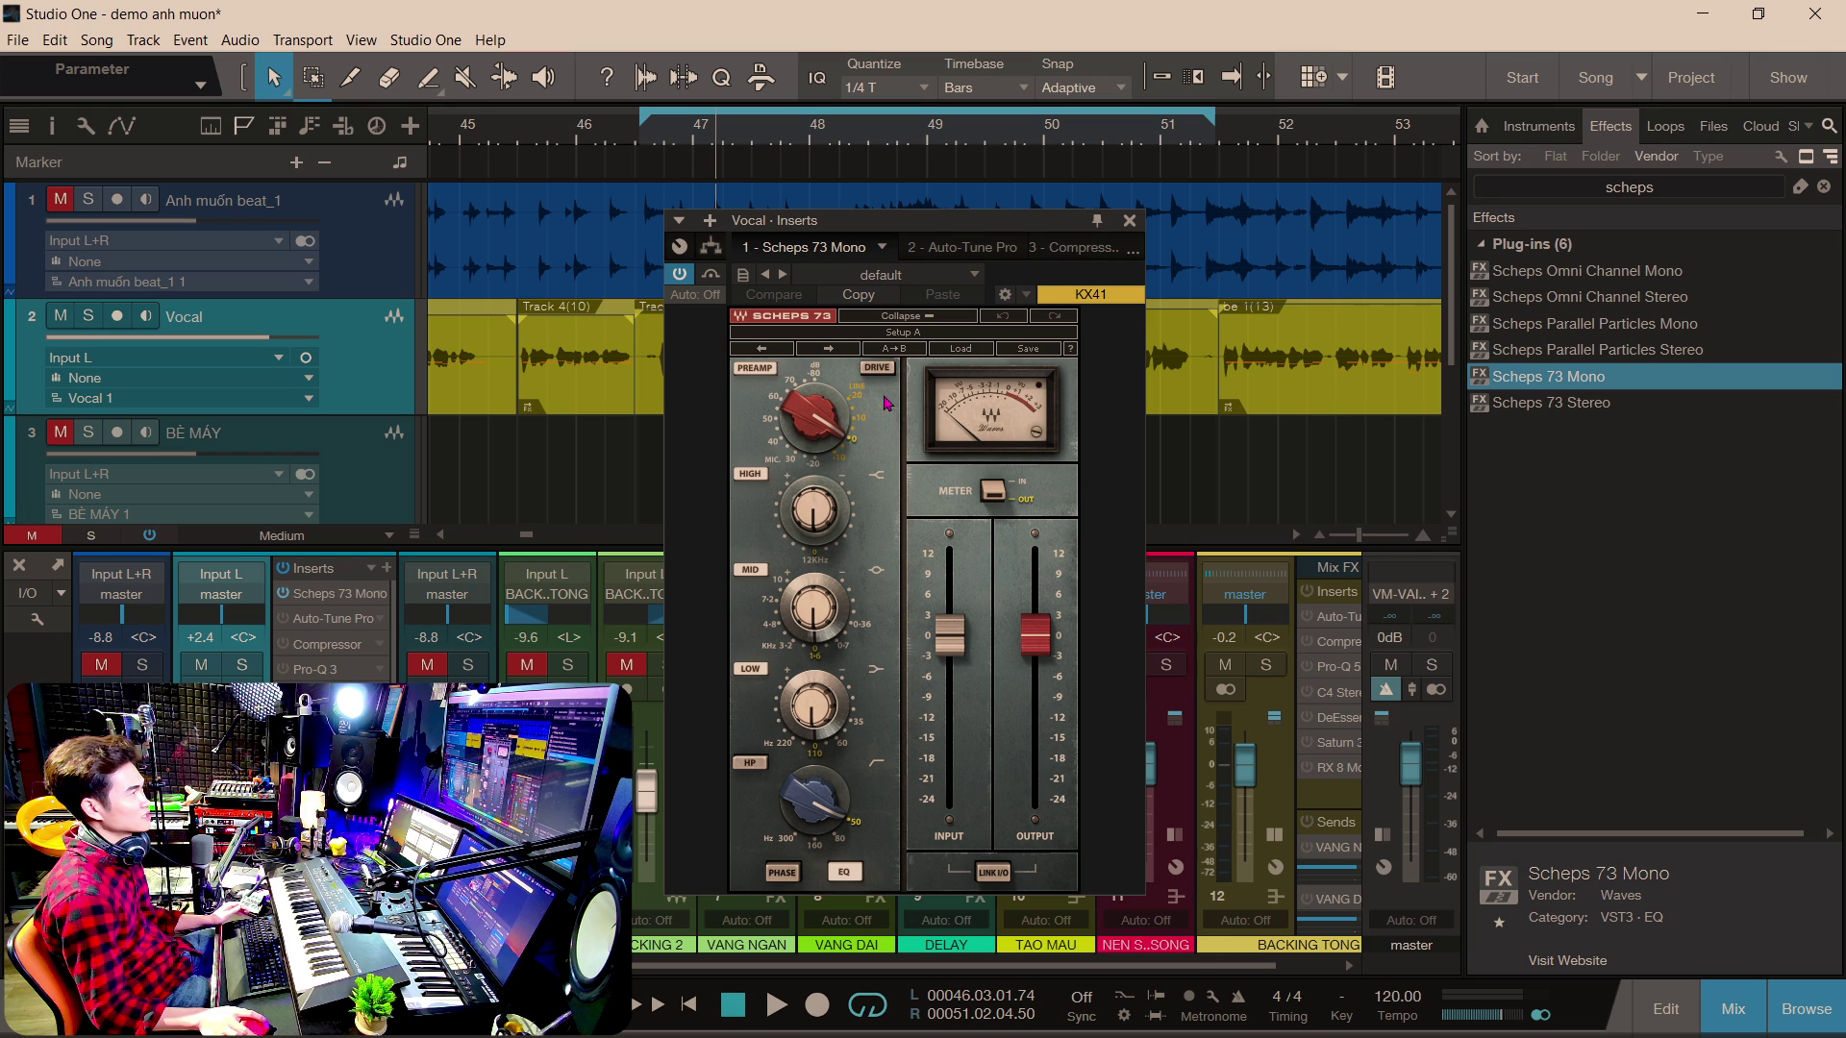
# - Try the Drive and Preamp switches, leaving Preamp on and Drive off, with the preamp gain at -20 on the mic range
pyautogui.click(876, 368)
pyautogui.click(882, 374)
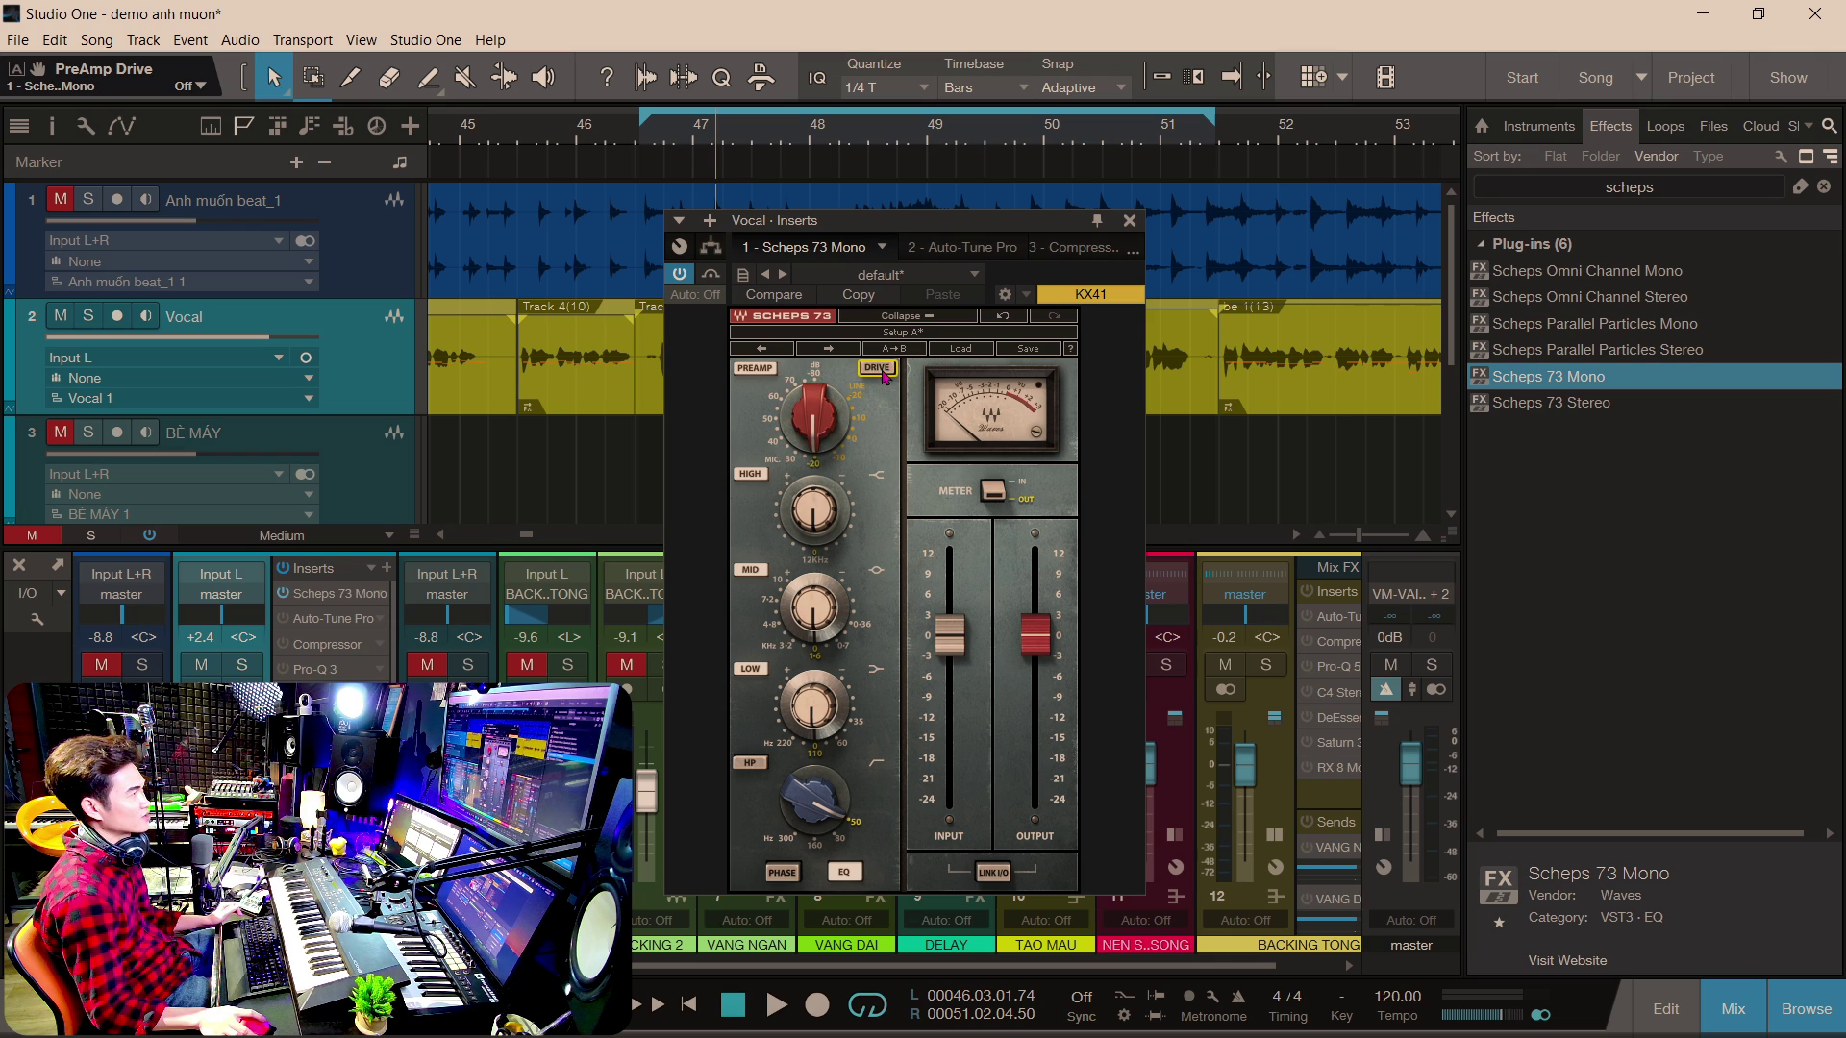
pyautogui.click(759, 371)
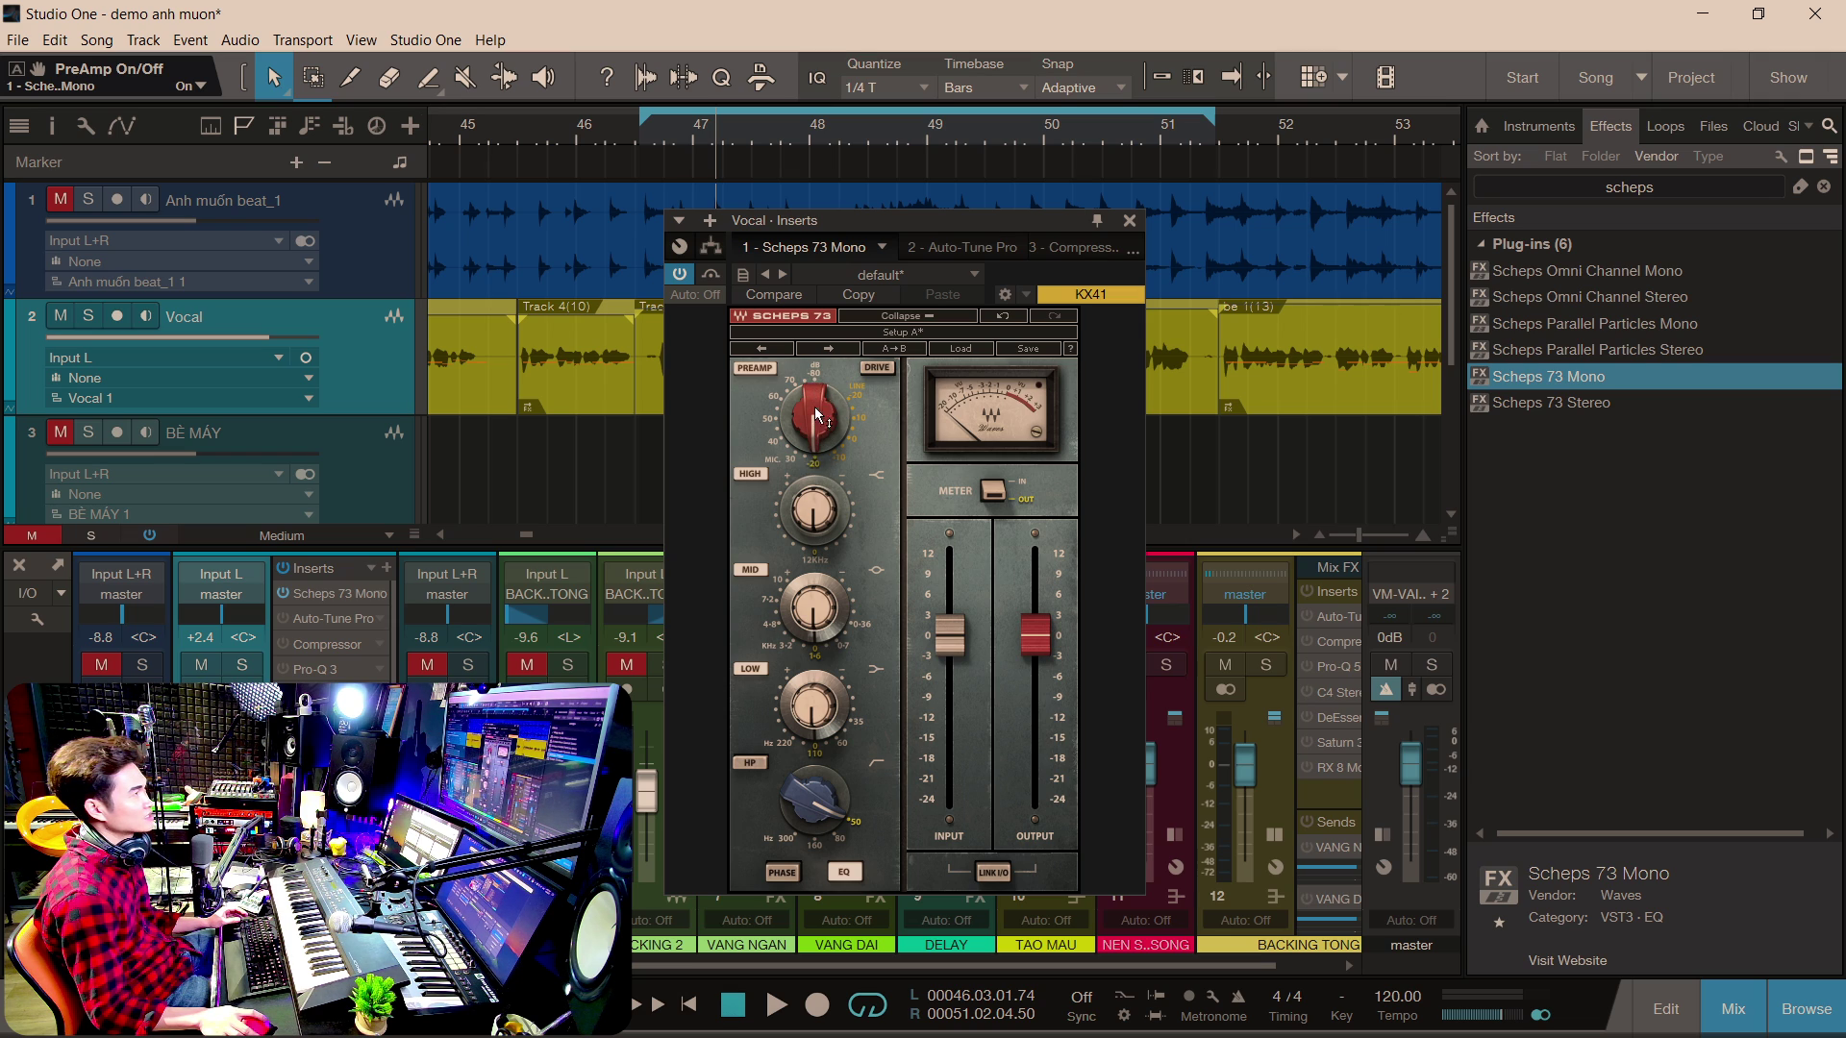
pyautogui.moveTo(819, 428)
pyautogui.mouseDown()
pyautogui.moveTo(819, 370)
pyautogui.moveTo(819, 423)
pyautogui.moveTo(819, 404)
pyautogui.mouseUp()
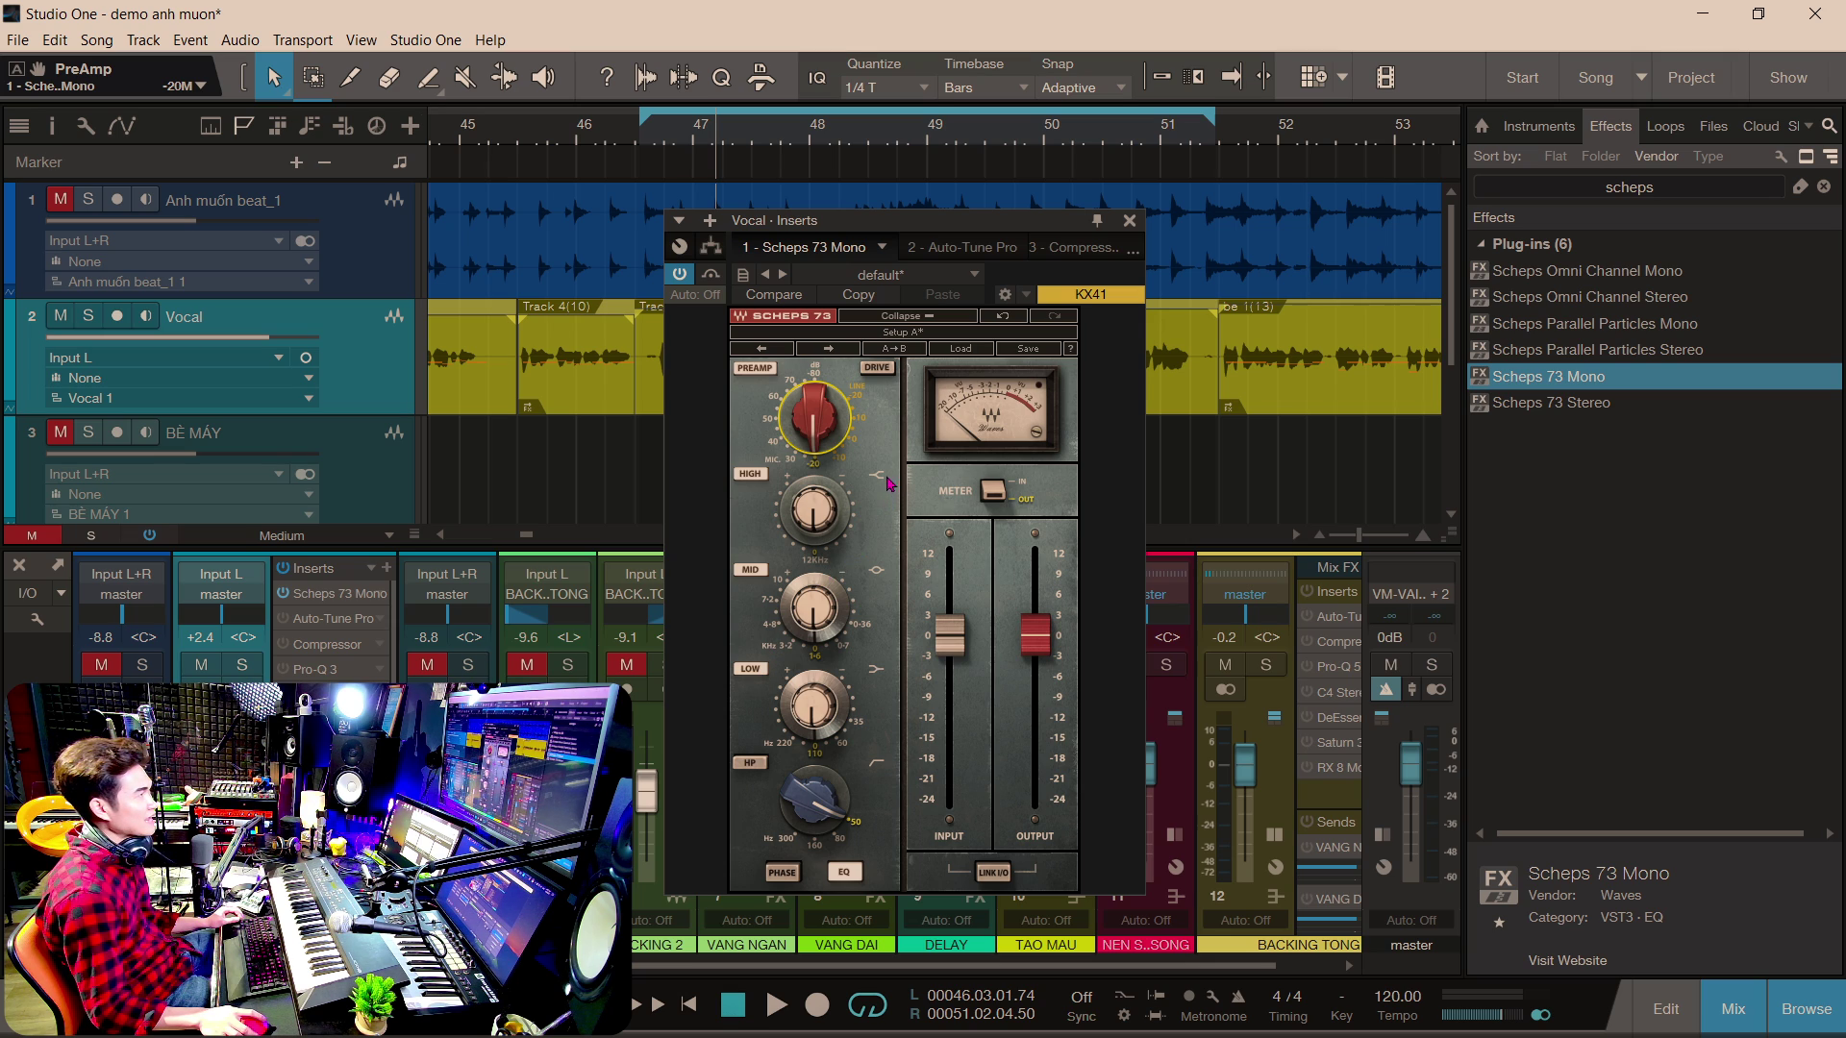
# - Check the high-pass and EQ switches, leave the high-pass on and set its frequency to 80 Hz
pyautogui.moveTo(964, 226); pyautogui.dragTo(989, 177)
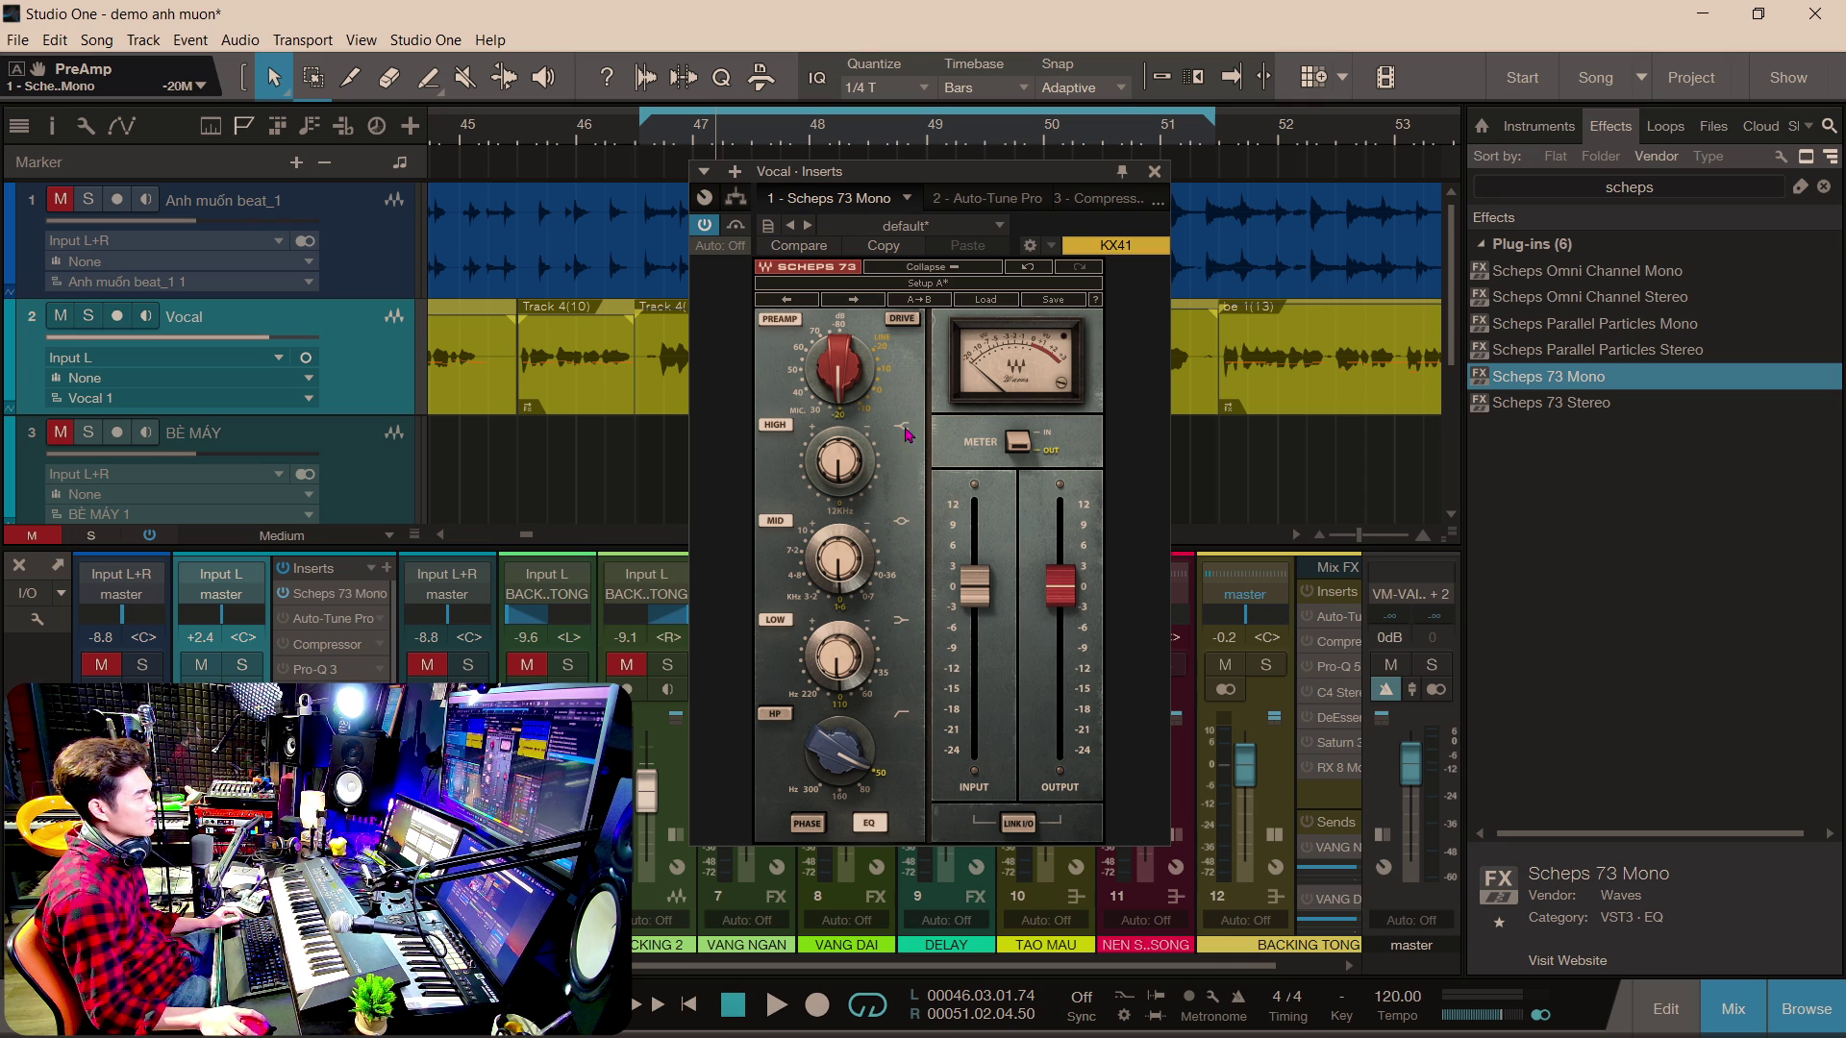
pyautogui.click(777, 716)
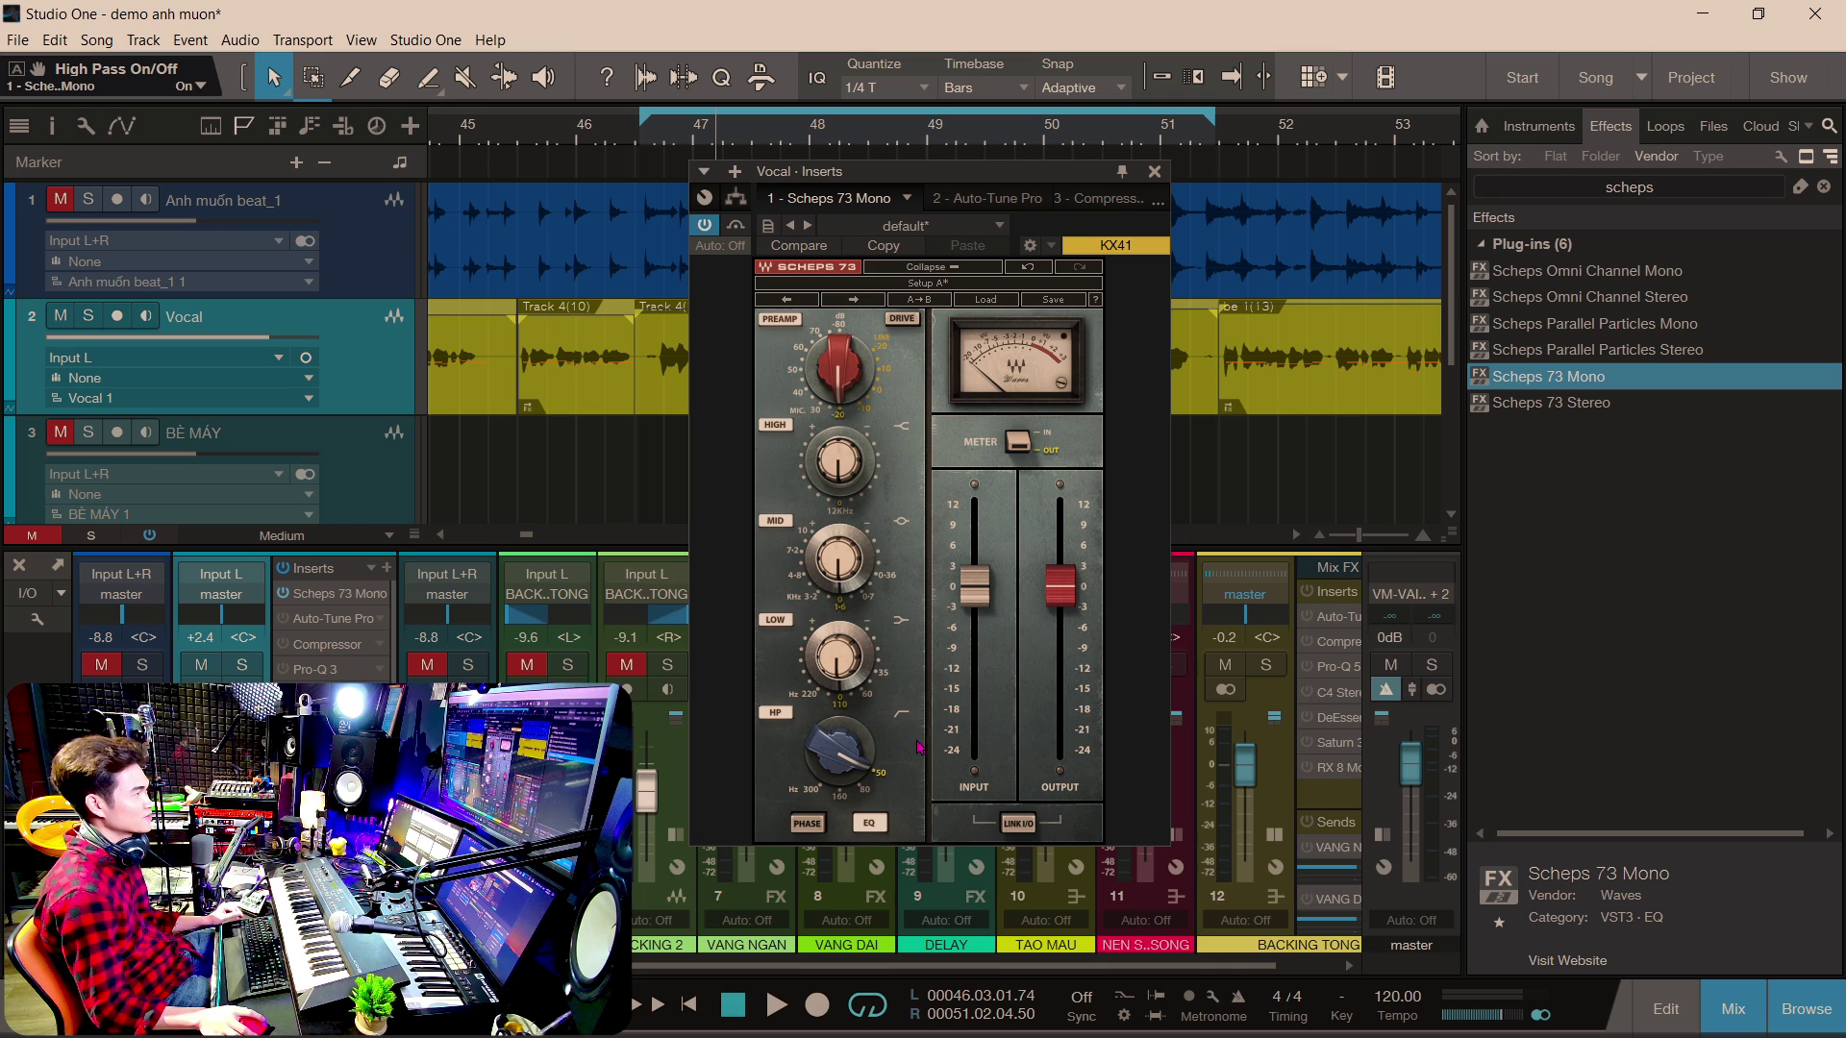
pyautogui.click(871, 825)
pyautogui.moveTo(838, 749); pyautogui.dragTo(843, 763)
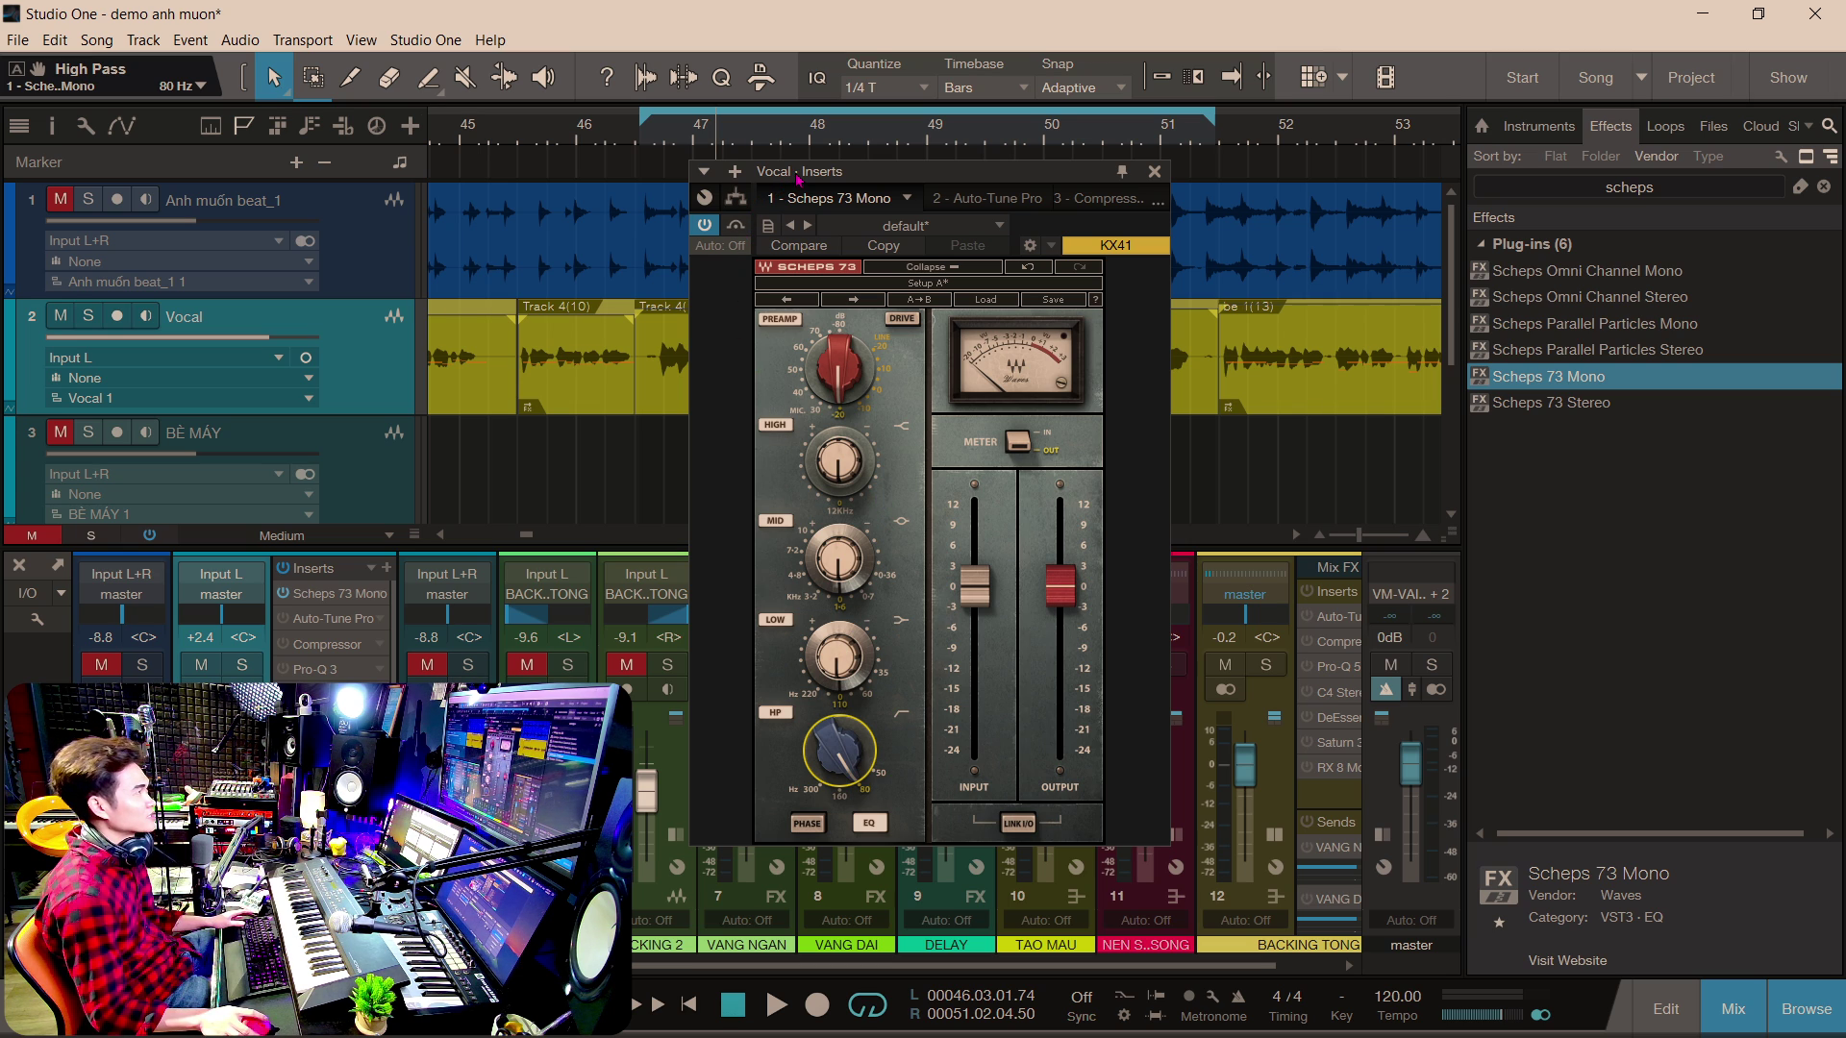
pyautogui.moveTo(798, 178); pyautogui.dragTo(1027, 181)
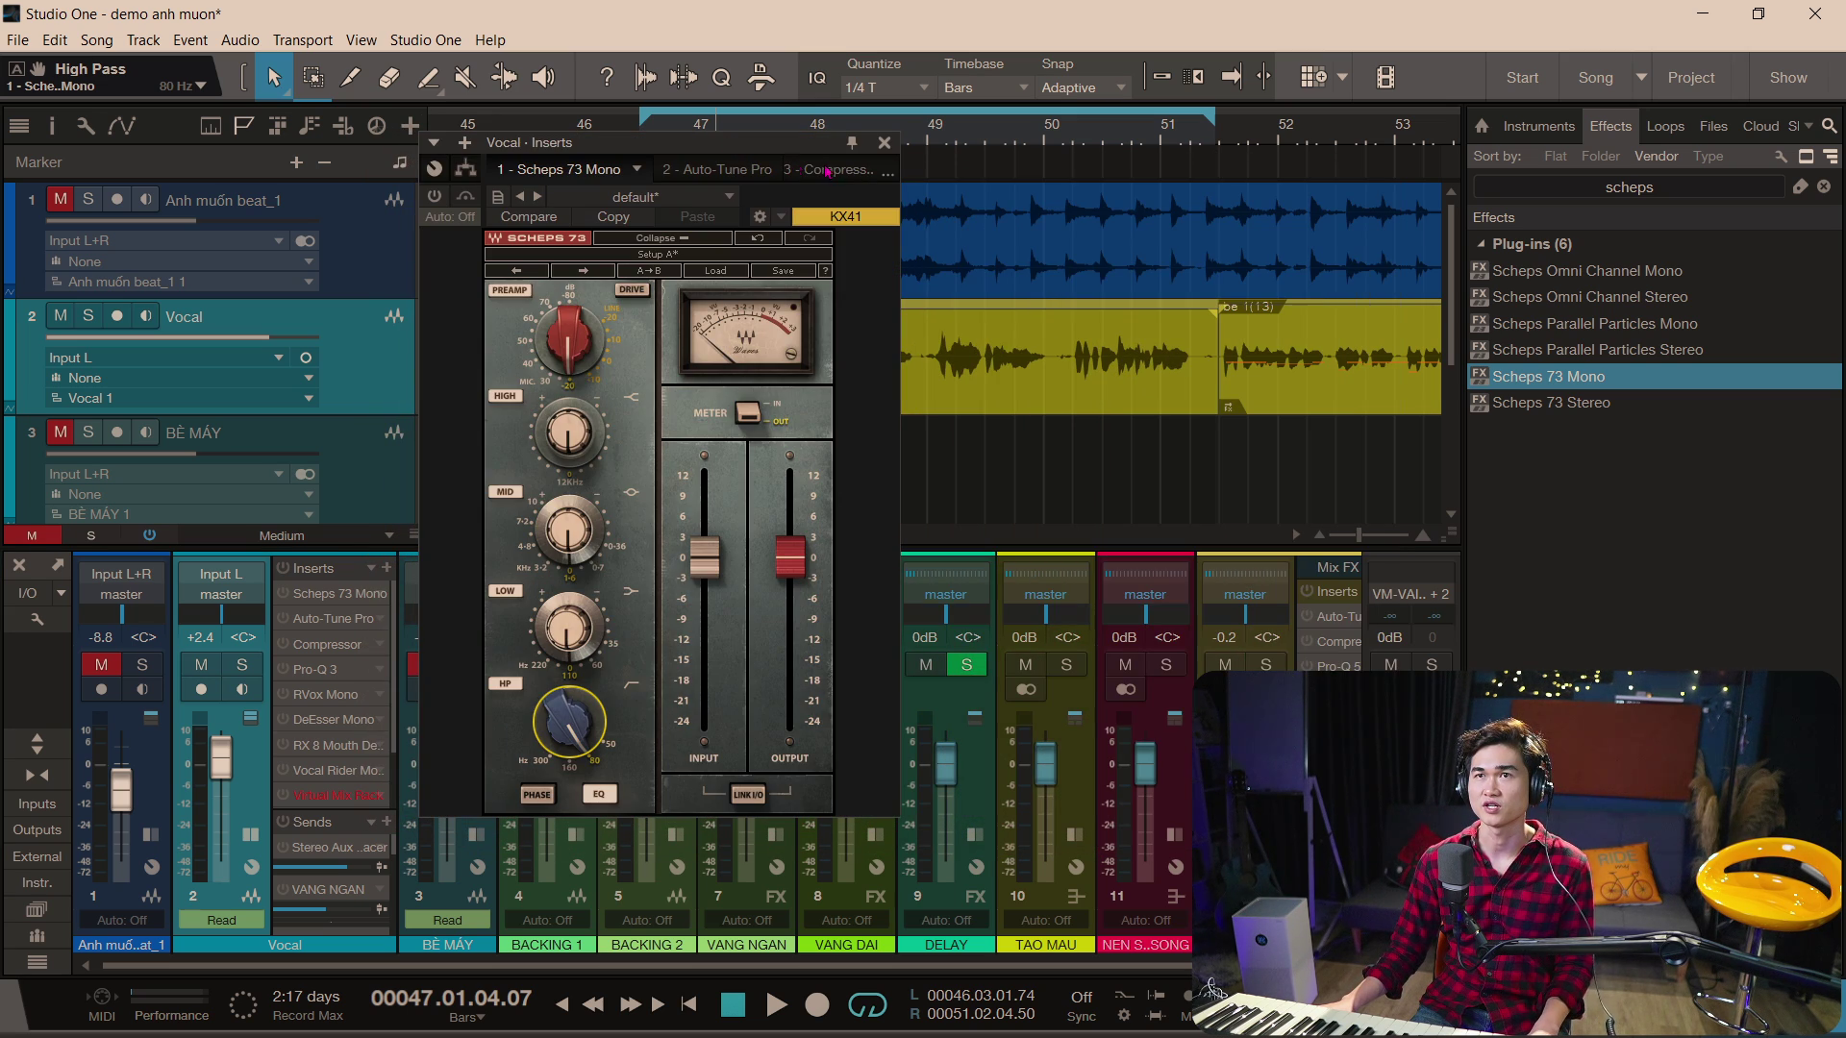
# - Move the plug-in window clear of the Vocal waveform and play the passage from bar 47 with Scheps 73 bypassed
pyautogui.moveTo(803, 152); pyautogui.dragTo(844, 342)
pyautogui.scroll(-2, 846, 343)
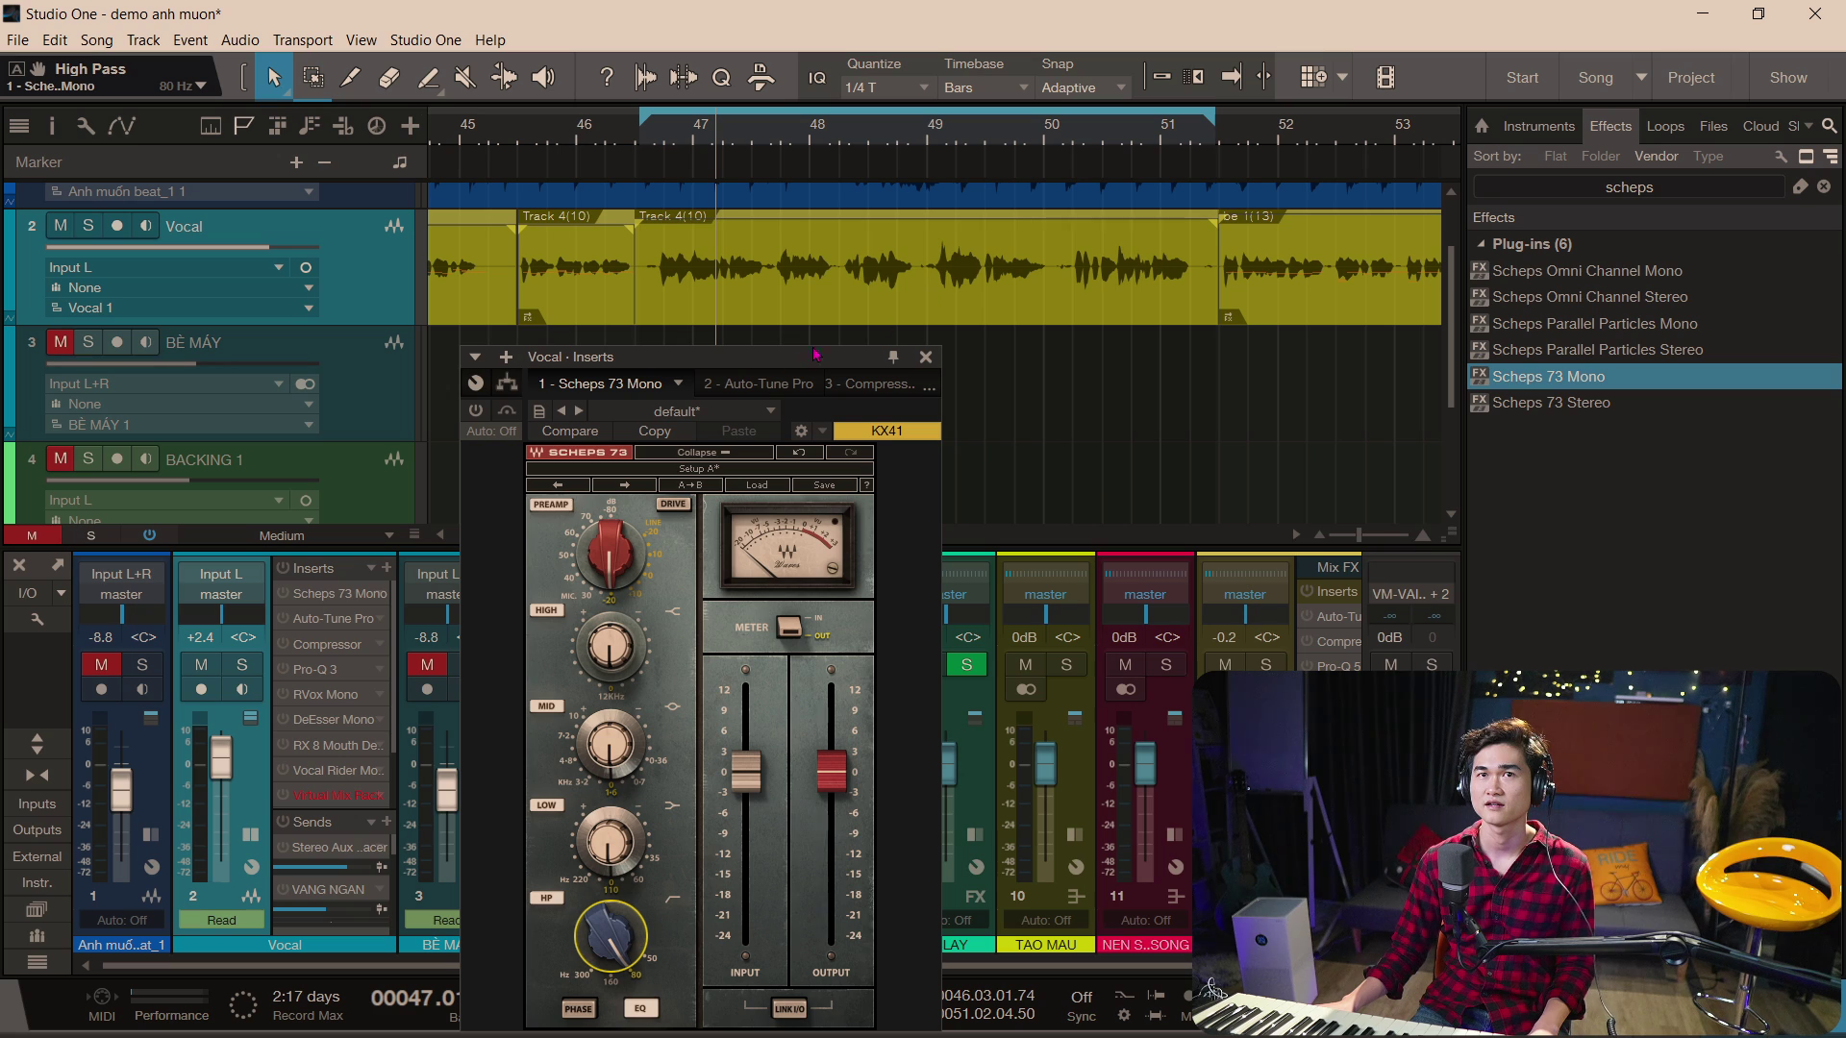
pyautogui.moveTo(790, 351); pyautogui.dragTo(1058, 339)
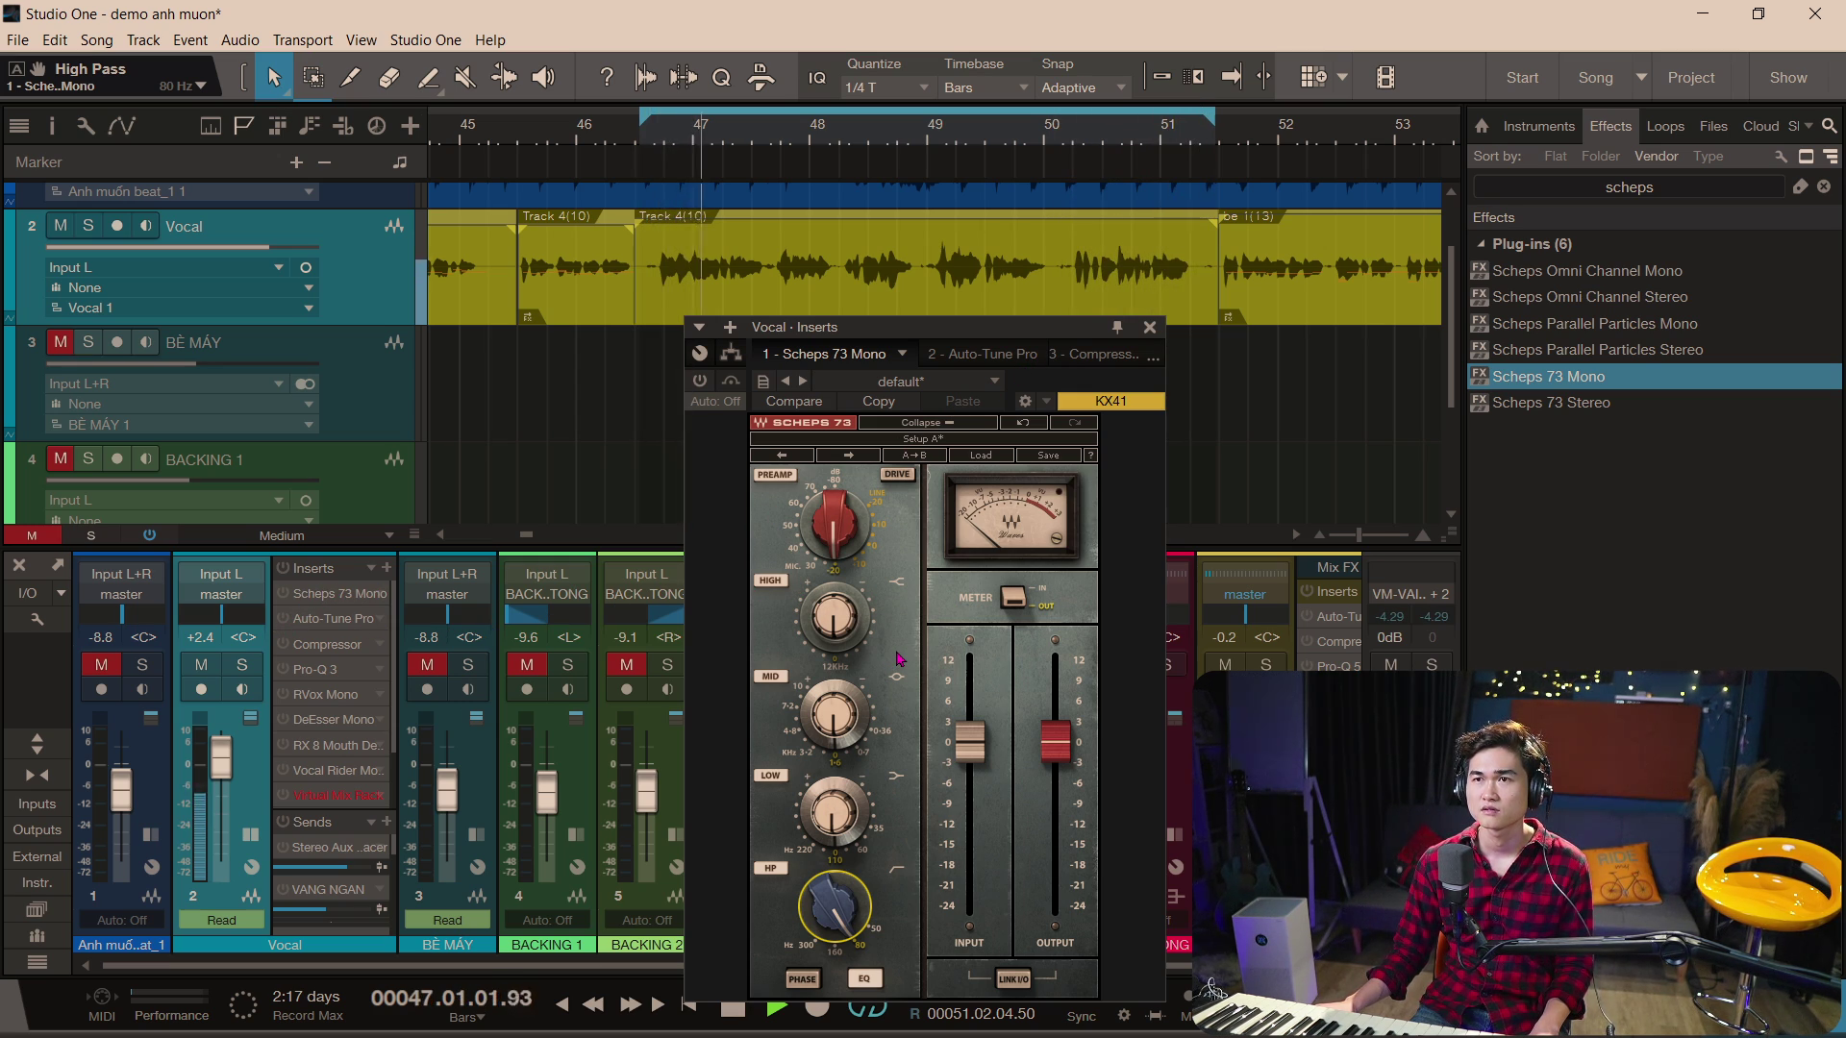
pyautogui.press('space')
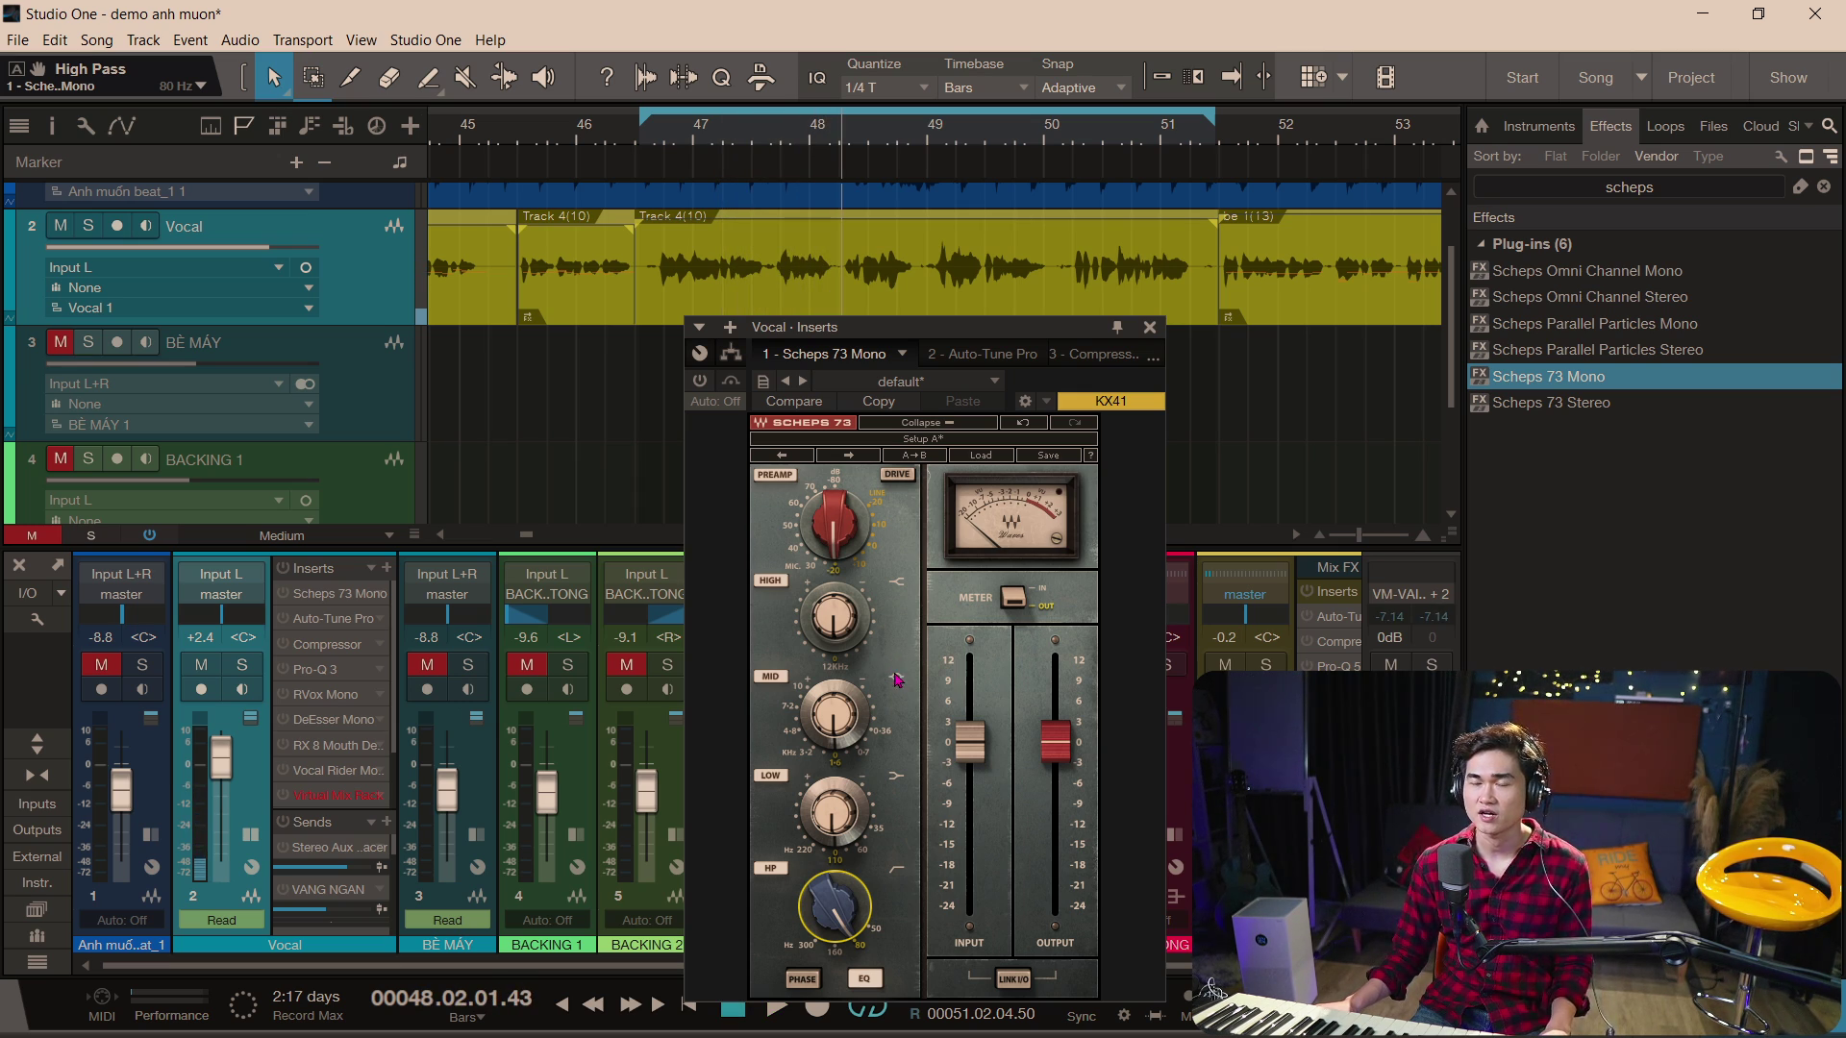
# - Try boosting and cutting the Low band, set its frequency to 220 Hz and leave its gain at about -2 dB
pyautogui.moveTo(833, 847)
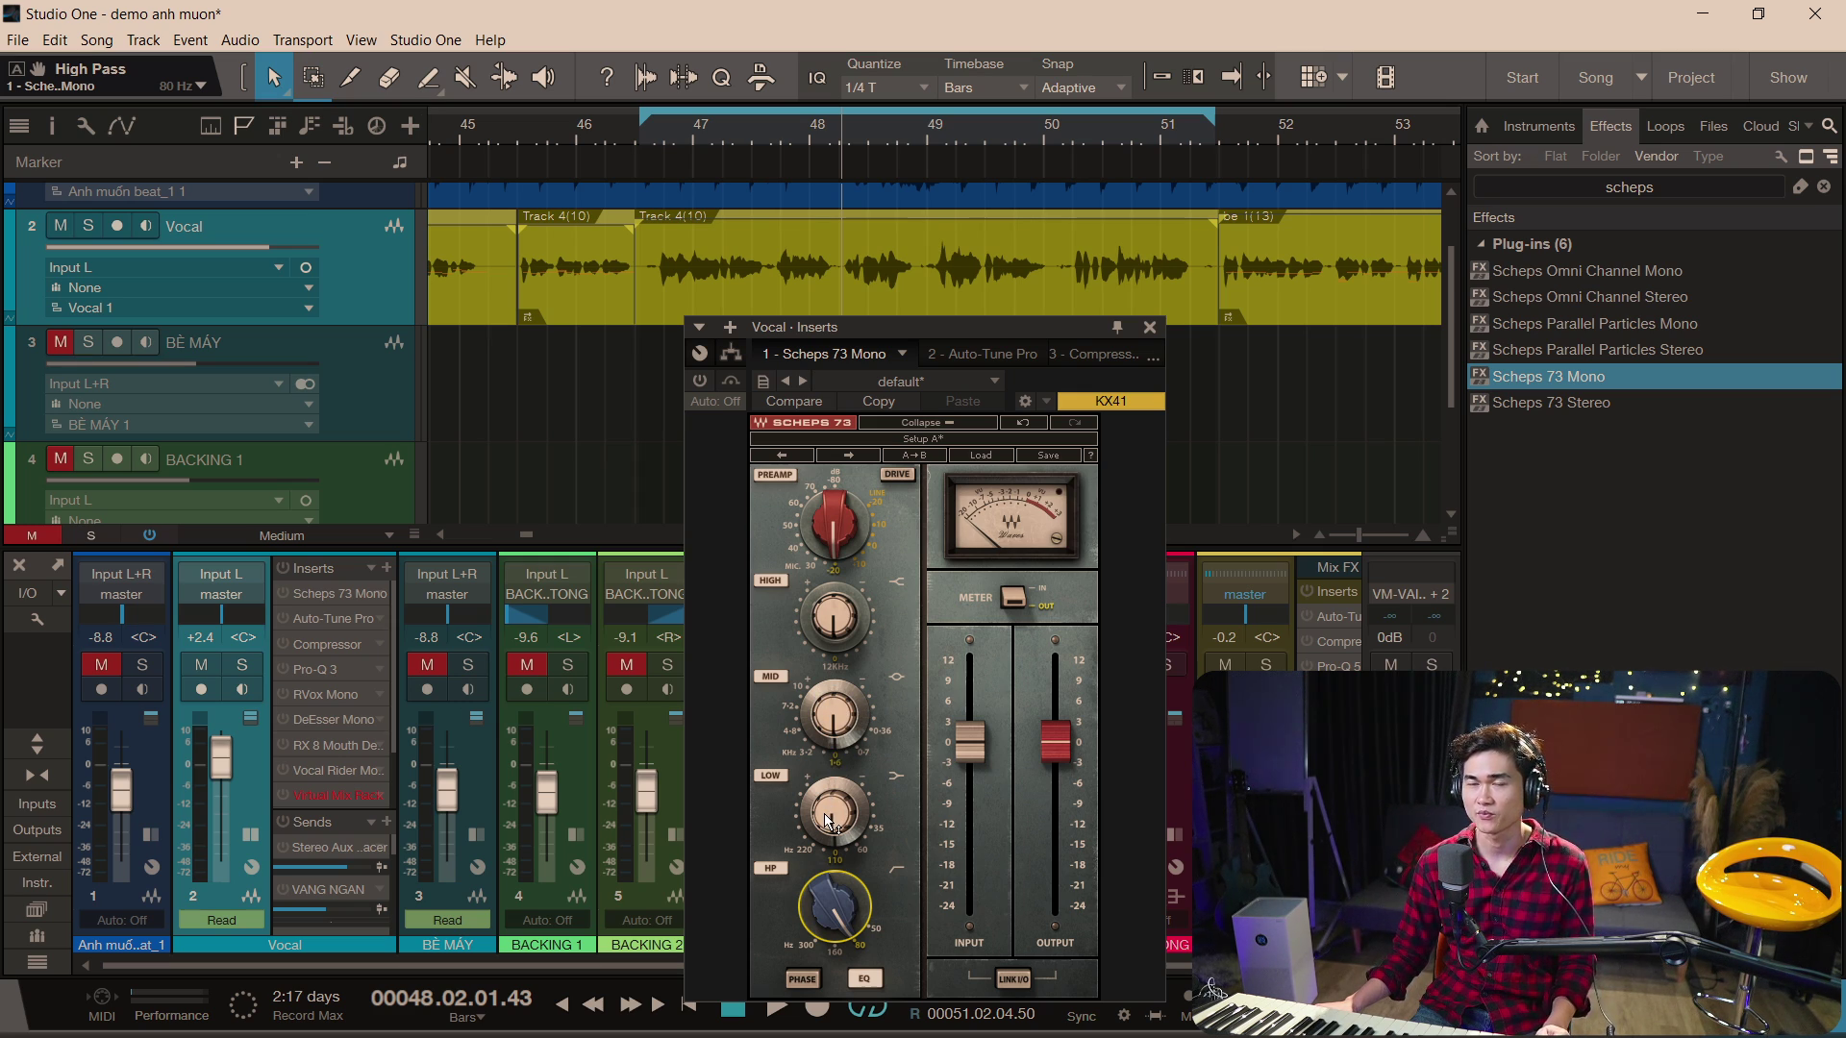
pyautogui.moveTo(833, 810)
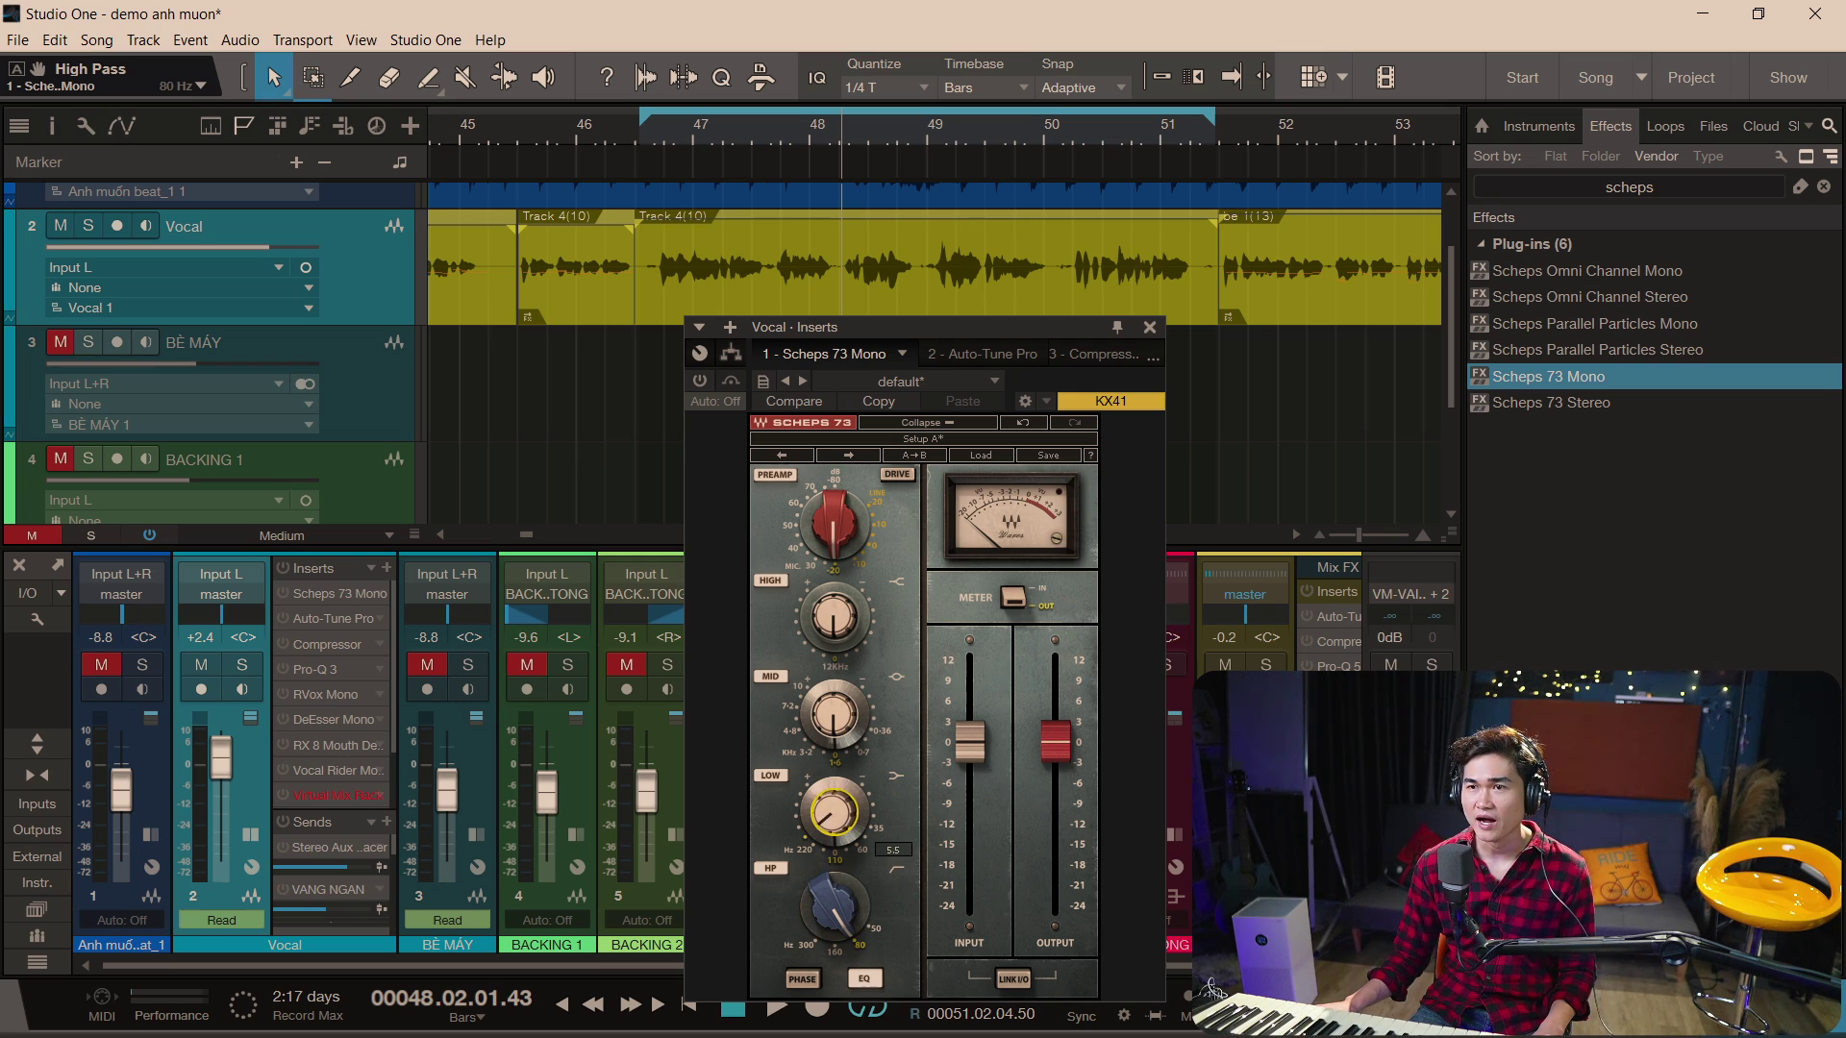
pyautogui.scroll(5, 832, 811)
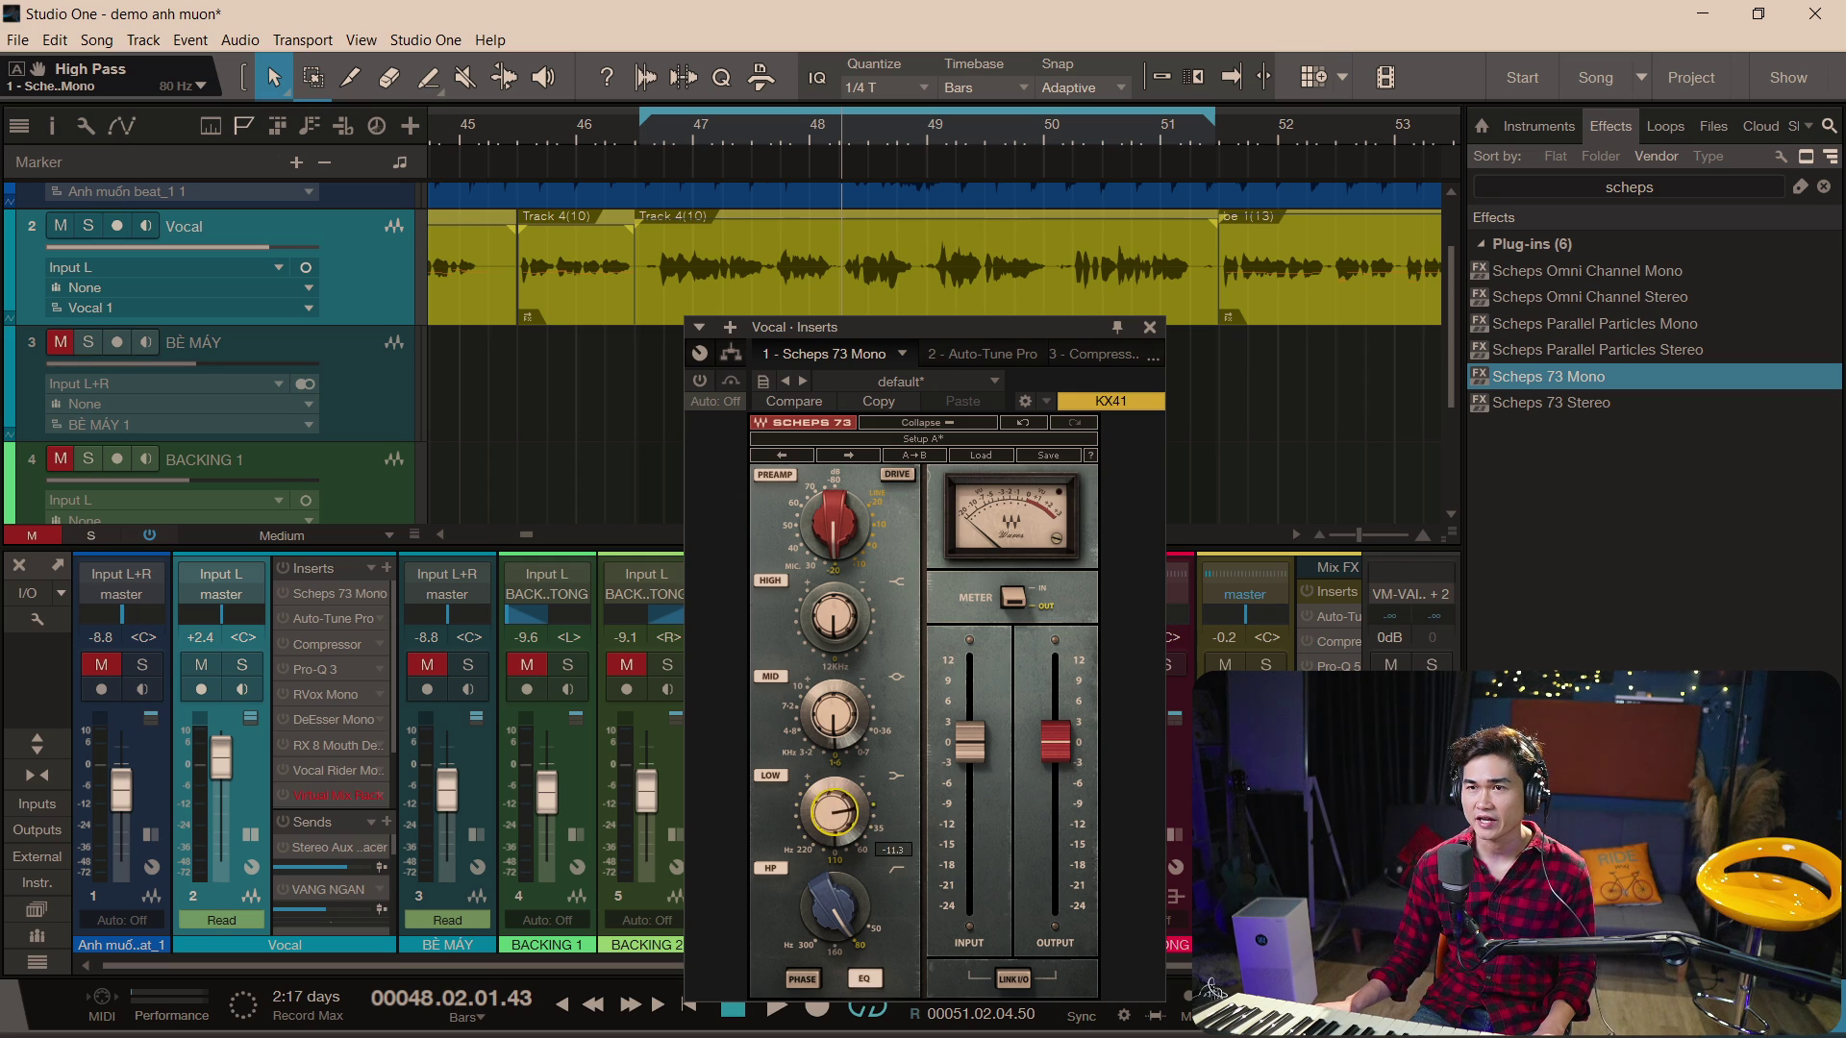
pyautogui.scroll(3, 833, 810)
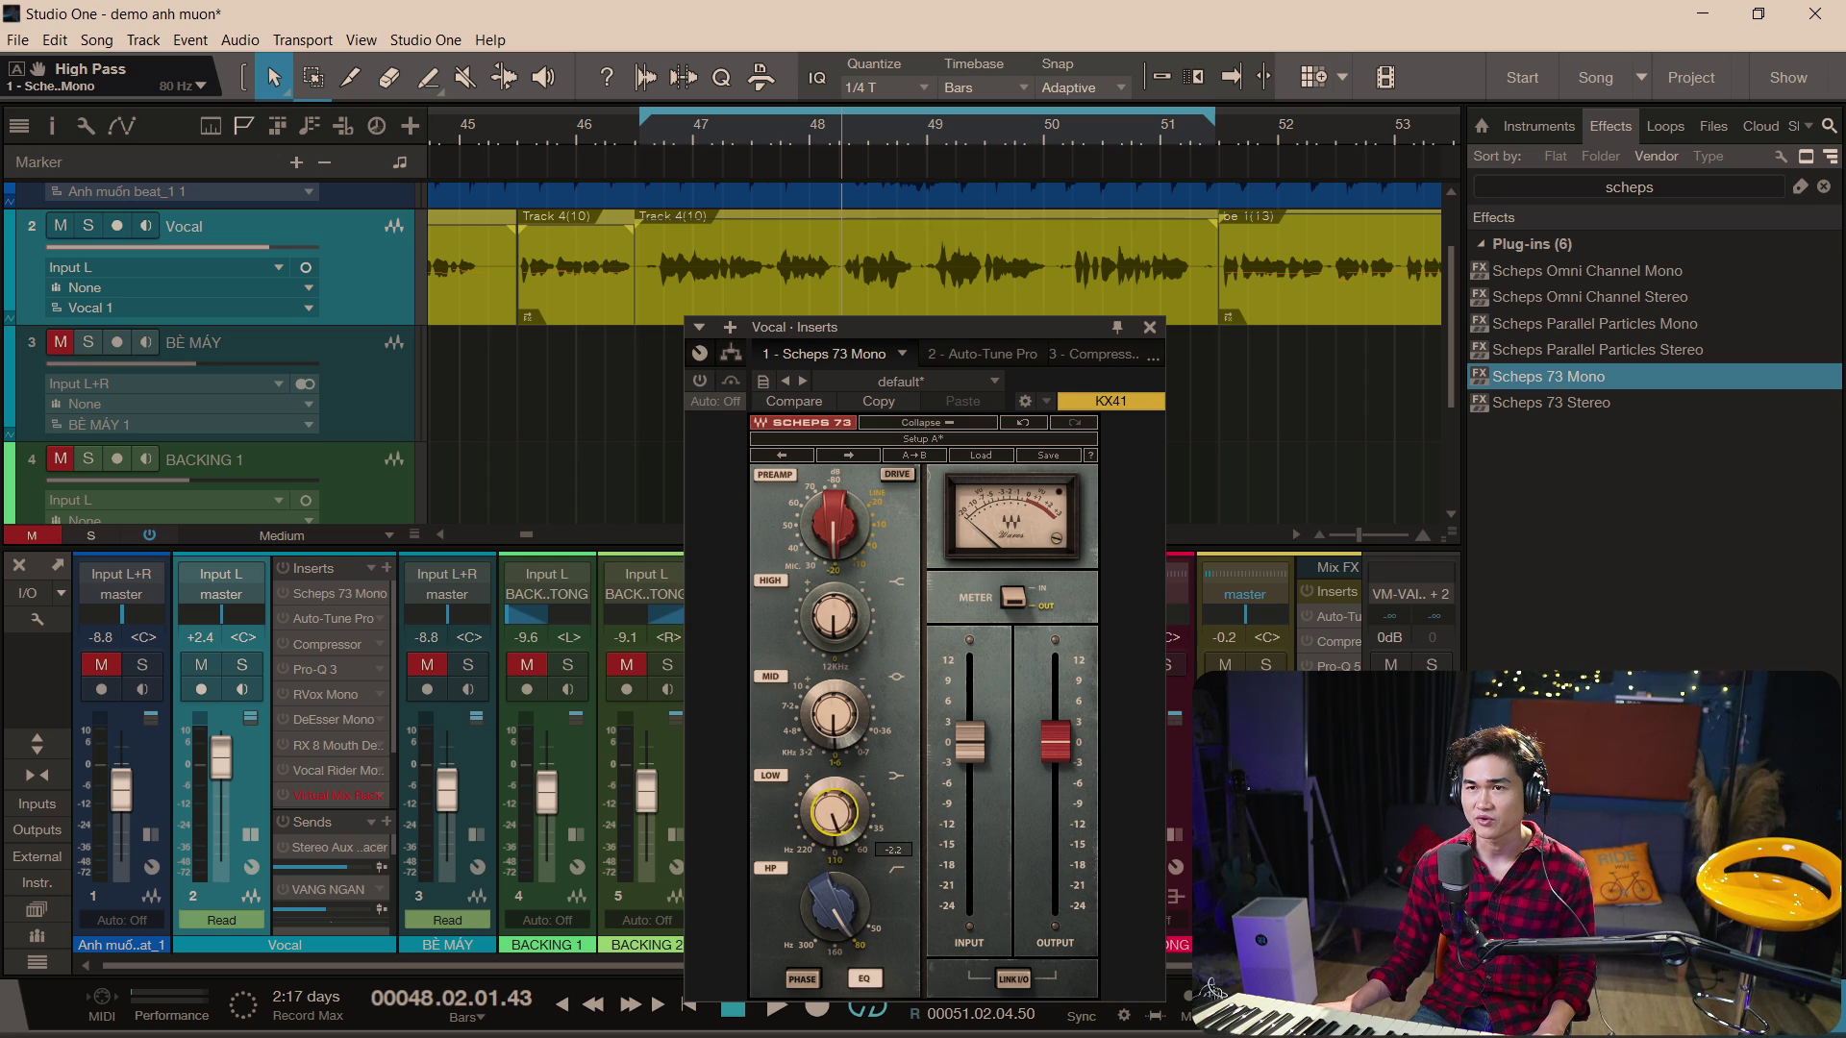
pyautogui.click(853, 844)
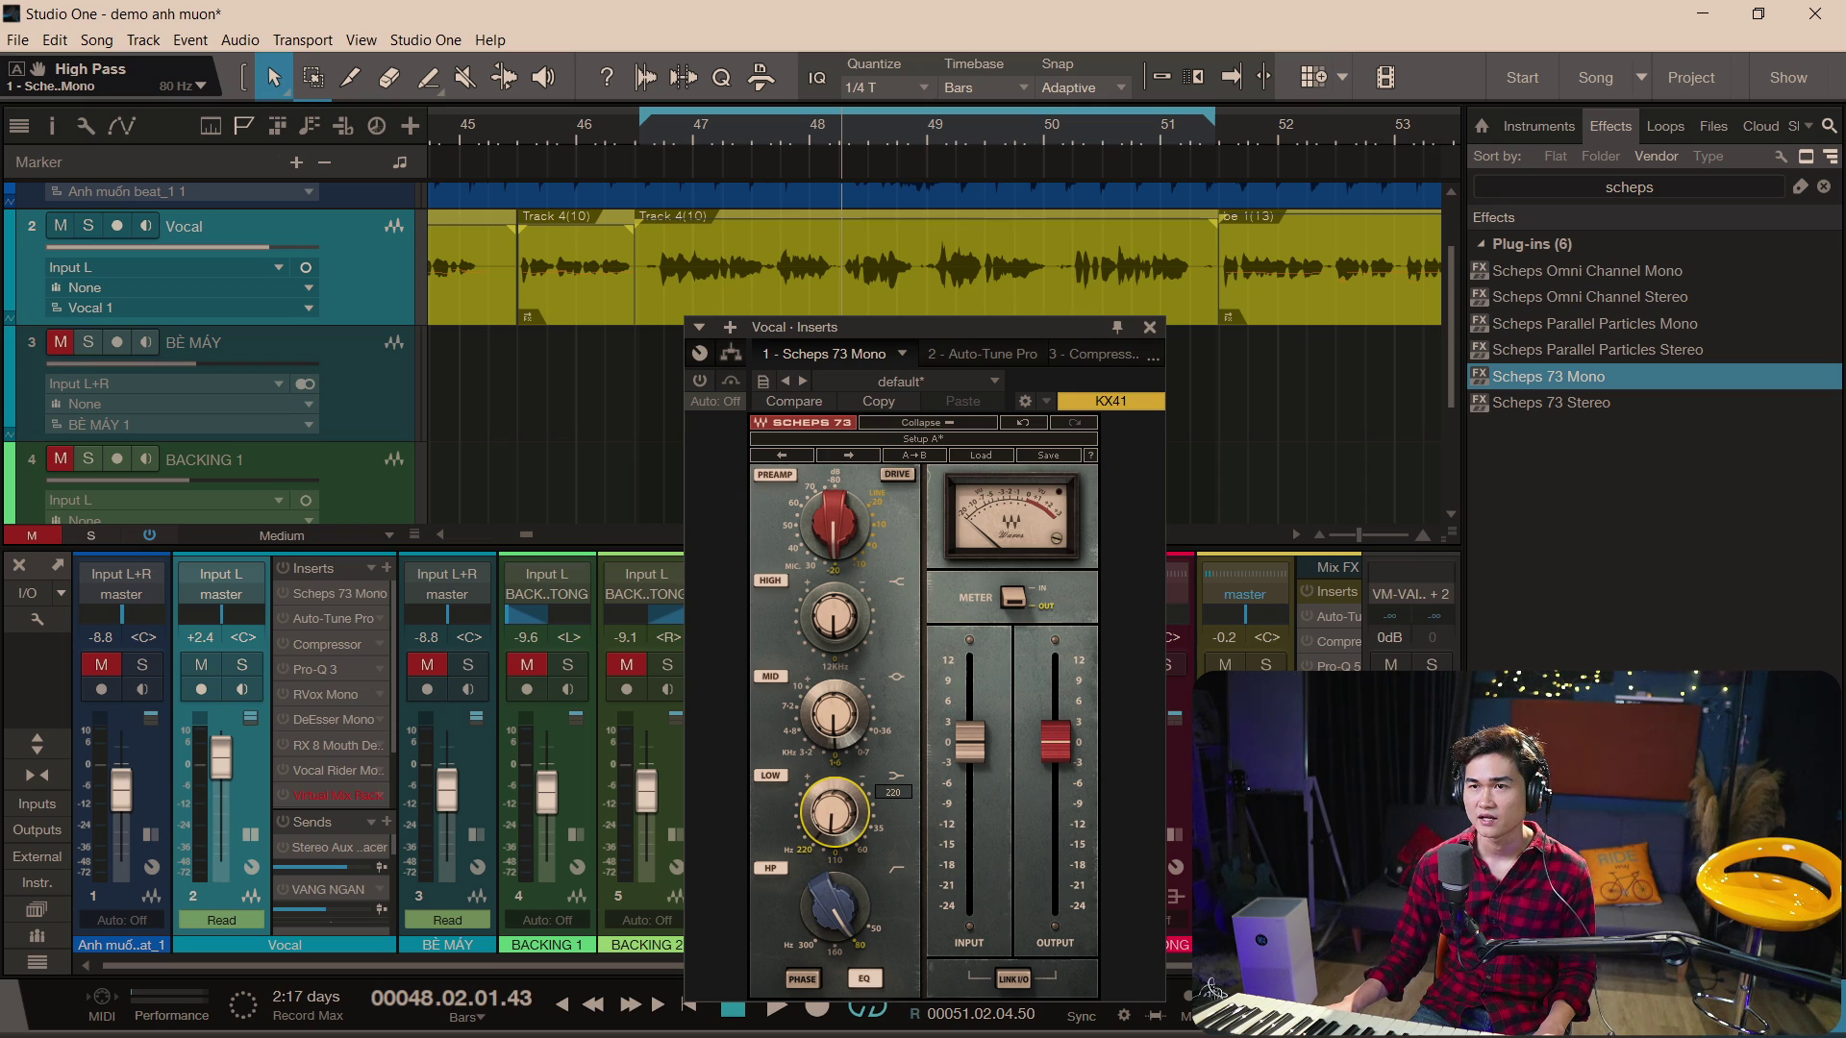
pyautogui.click(797, 840)
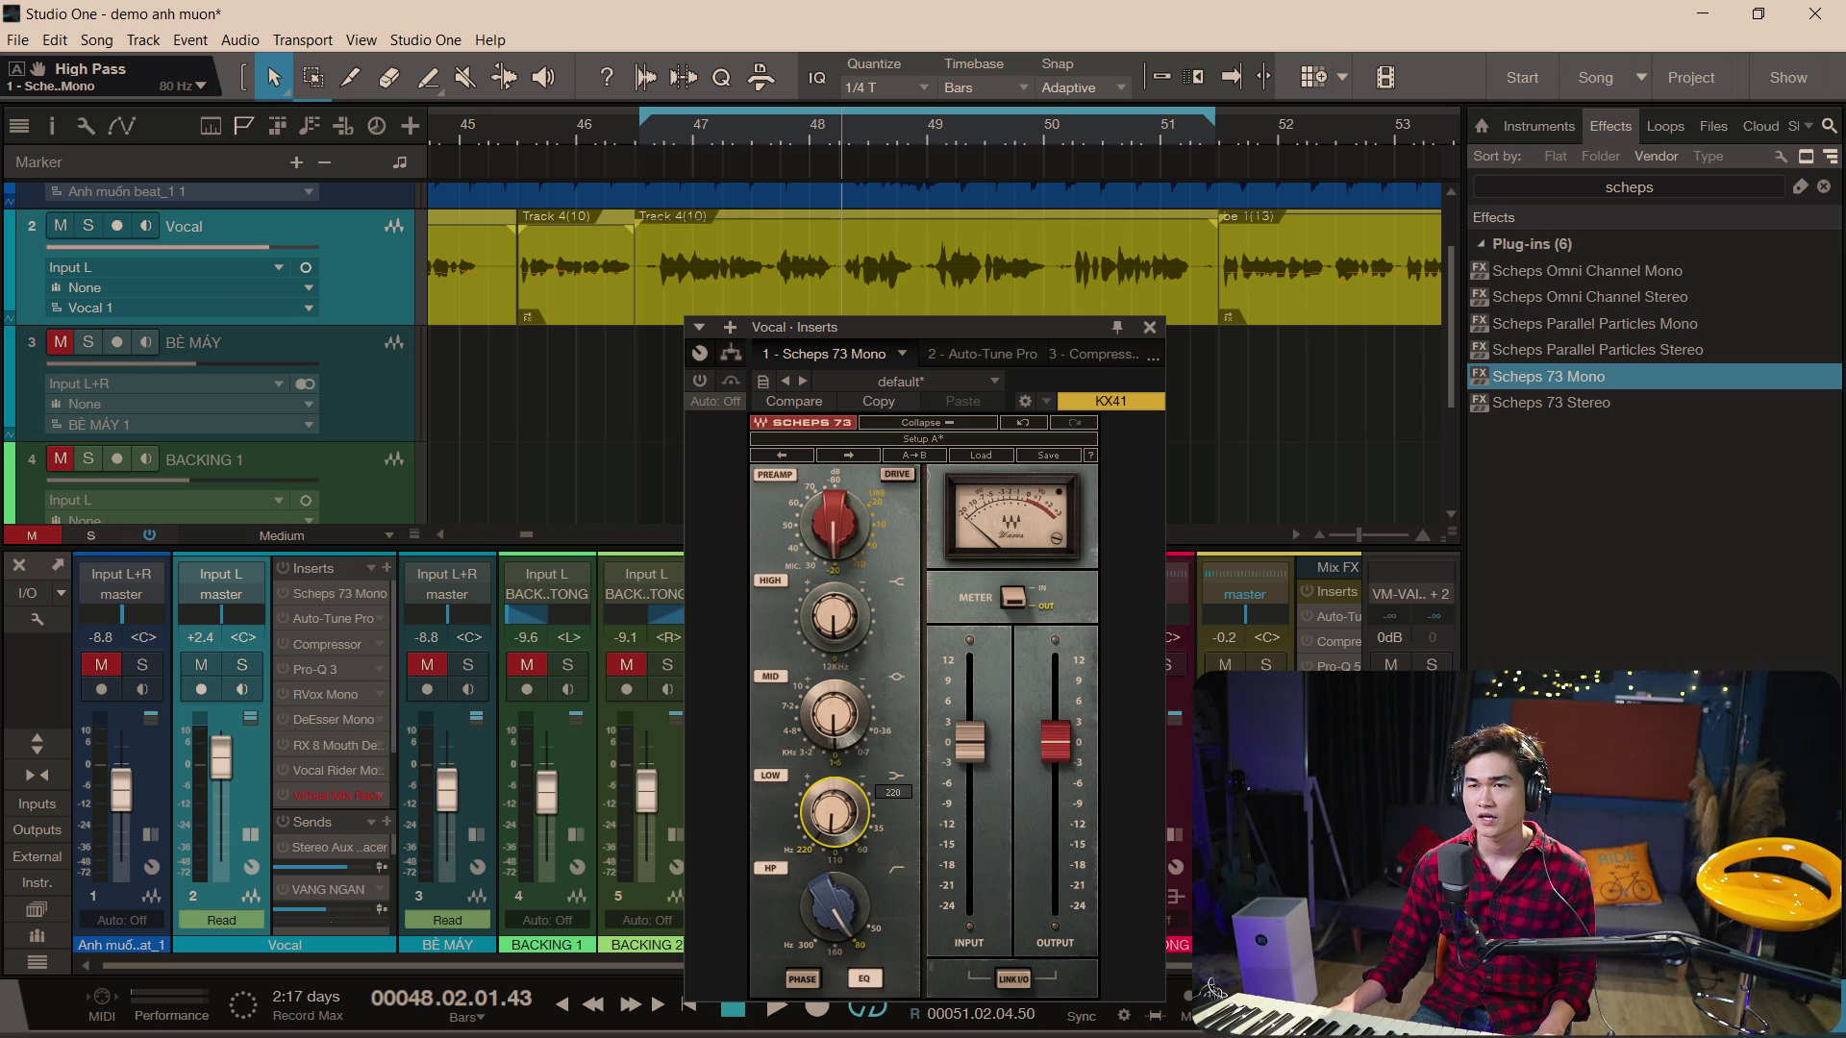
pyautogui.click(834, 814)
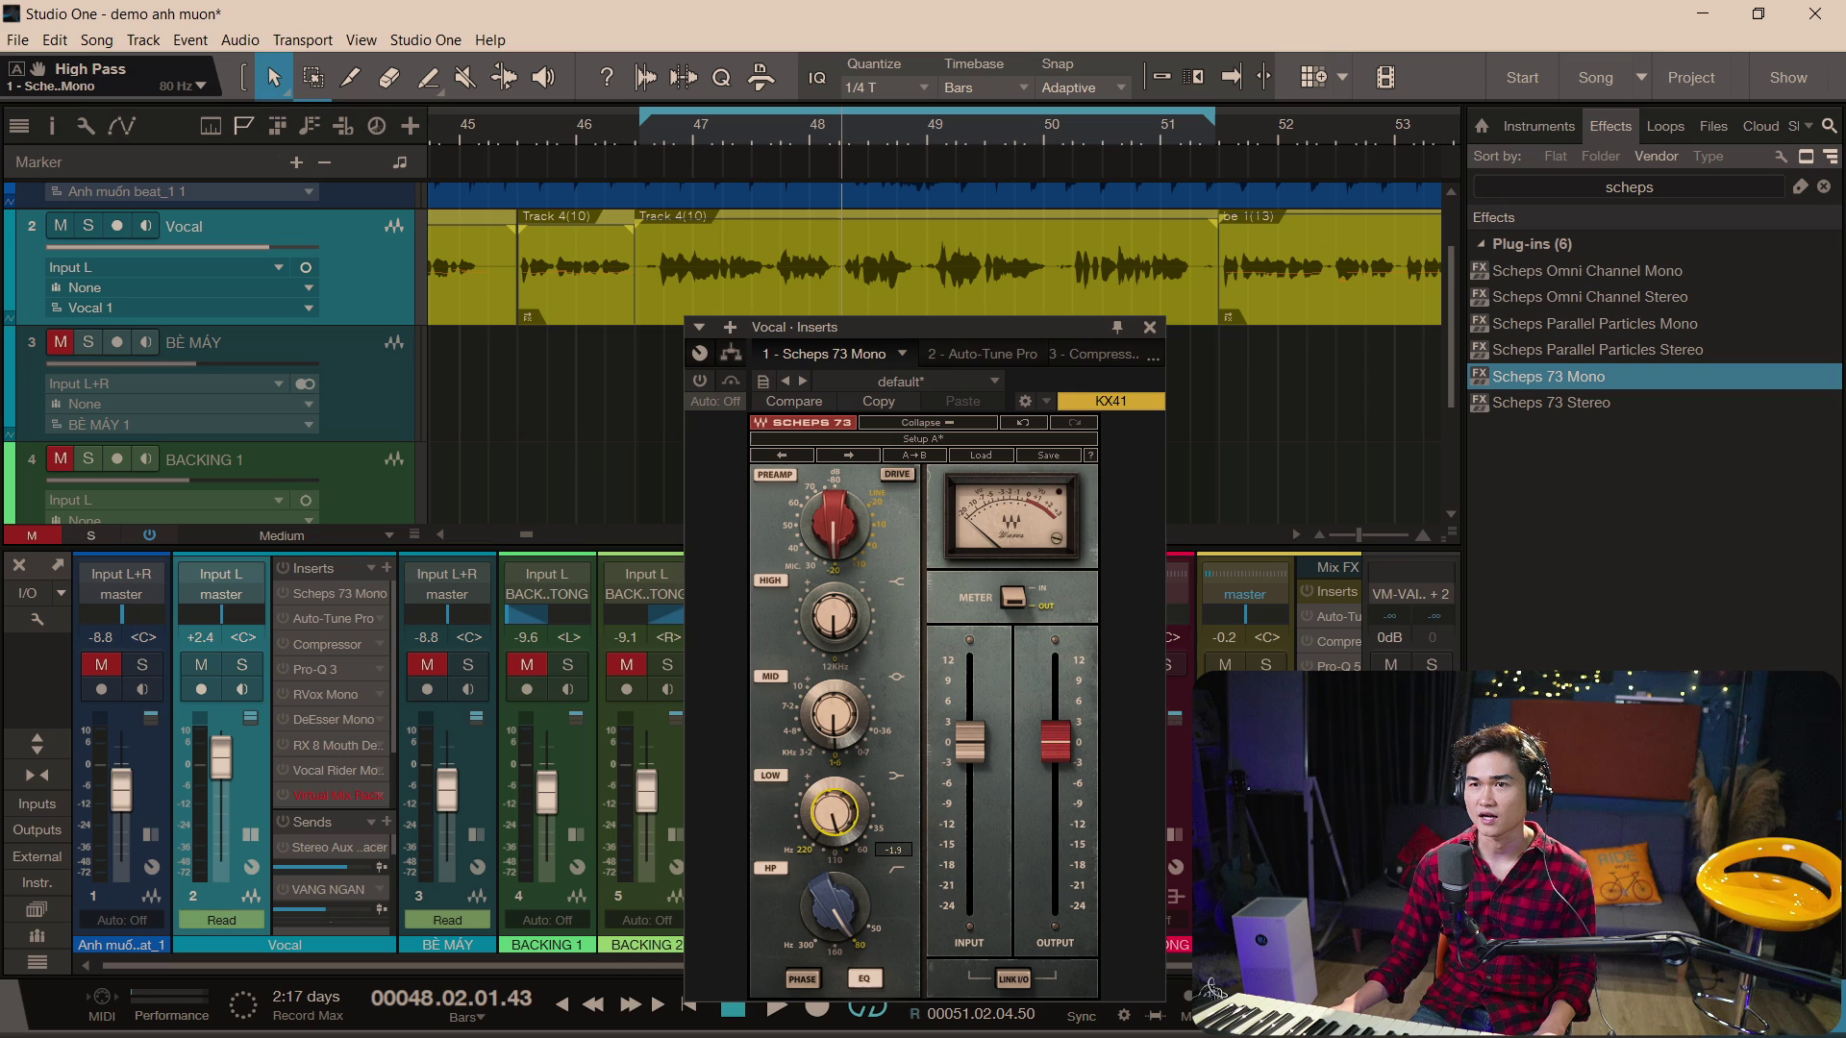
# - Set the Mid band frequency to 3.2 kHz and raise its gain to about 2.1 dB
pyautogui.click(852, 736)
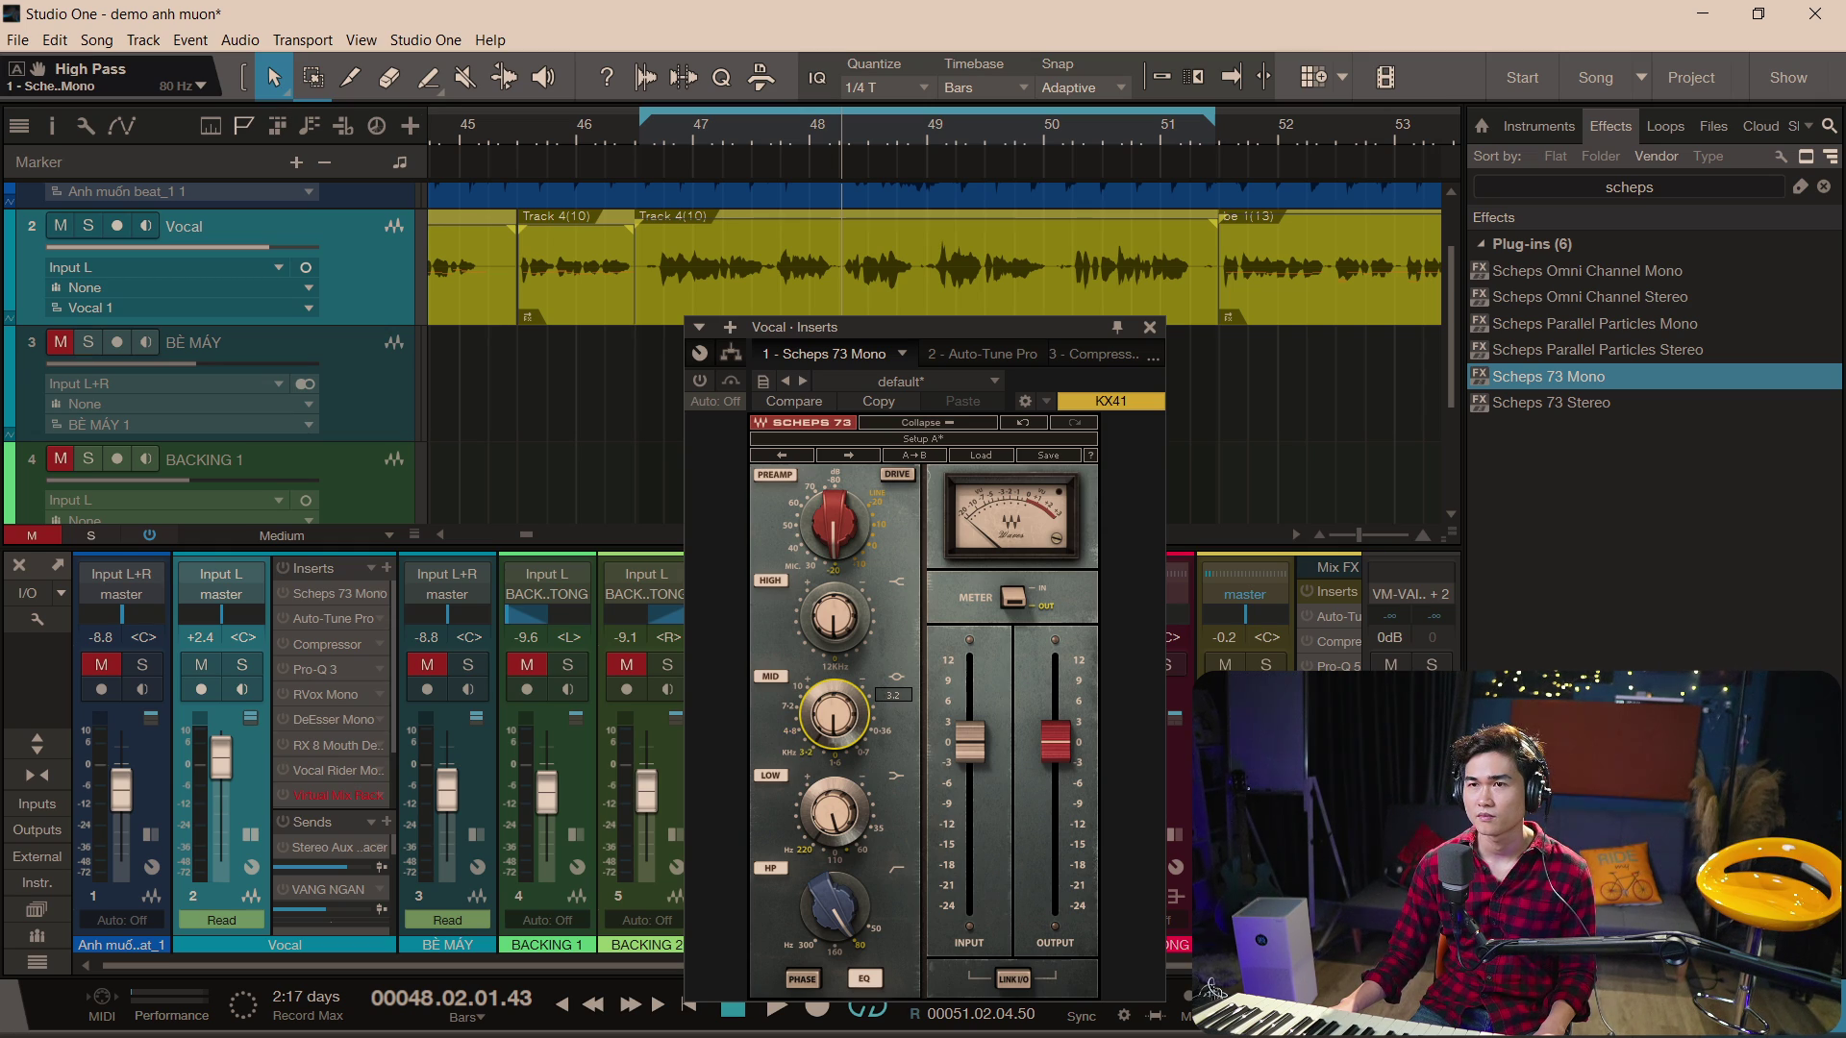
pyautogui.moveTo(834, 713); pyautogui.dragTo(834, 769)
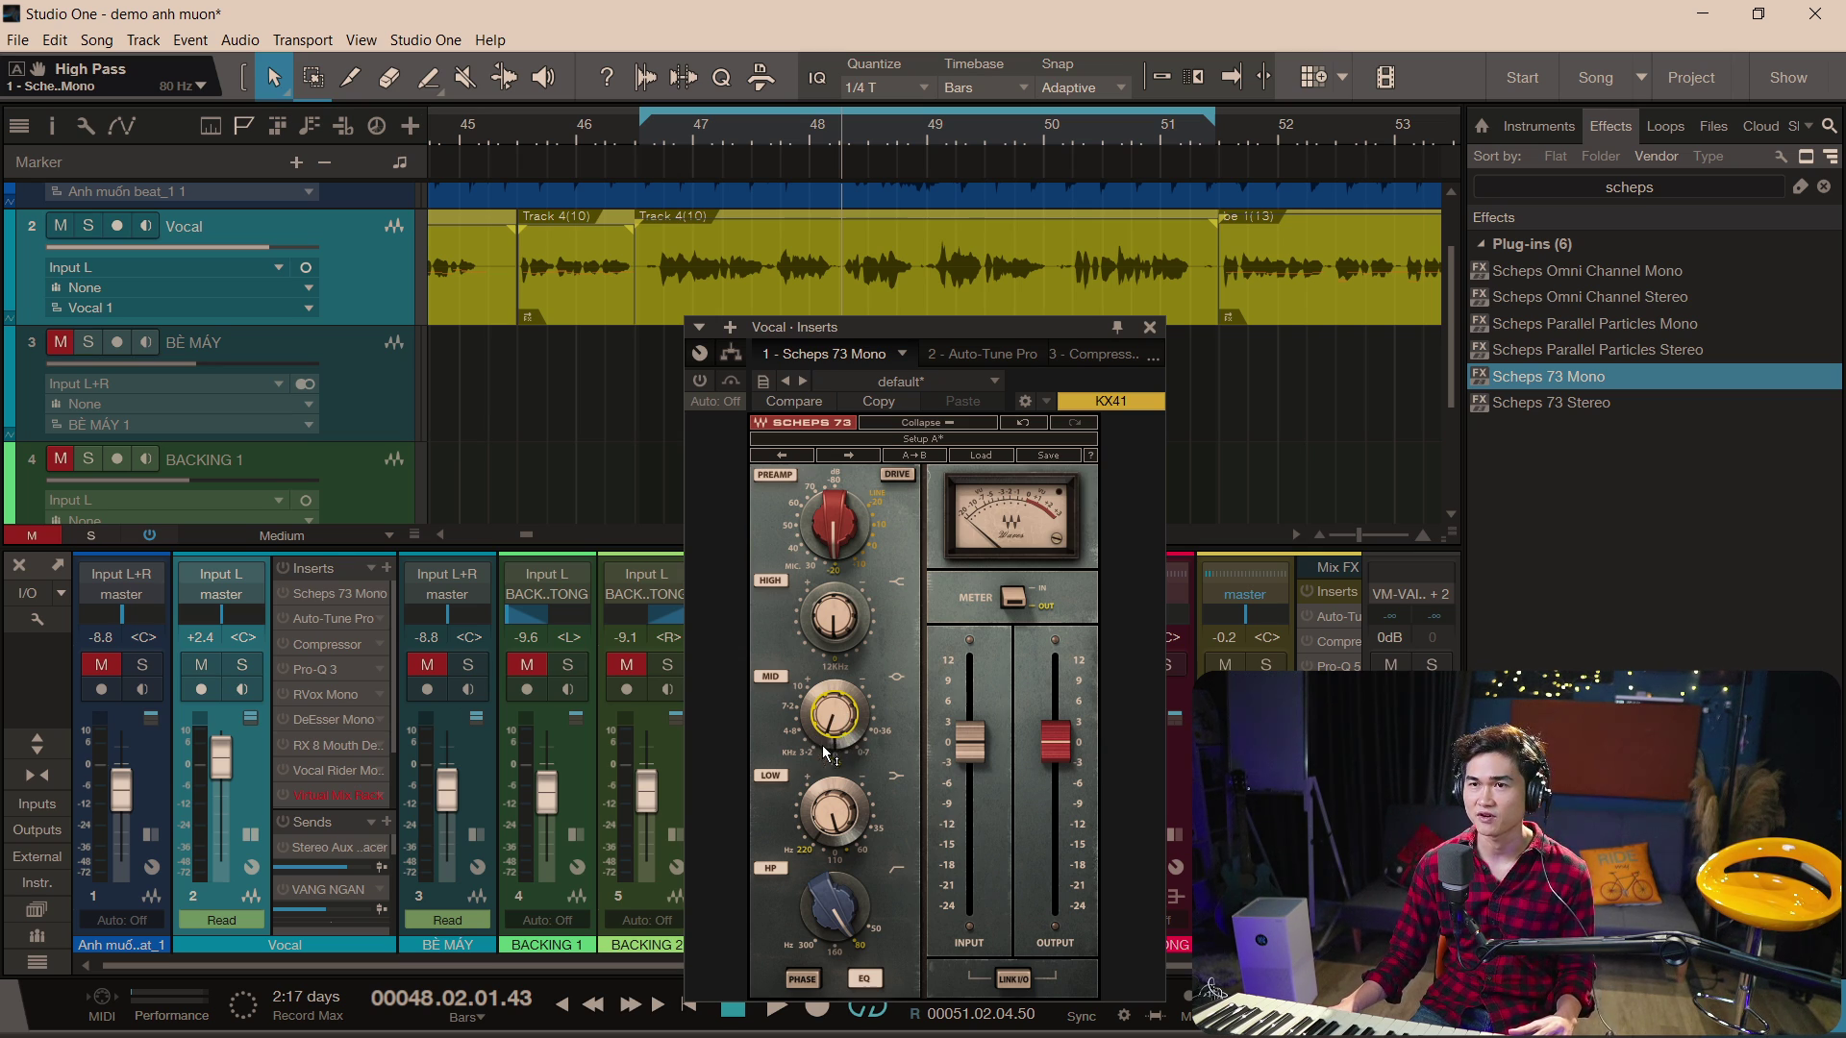
pyautogui.moveTo(842, 738); pyautogui.dragTo(841, 734)
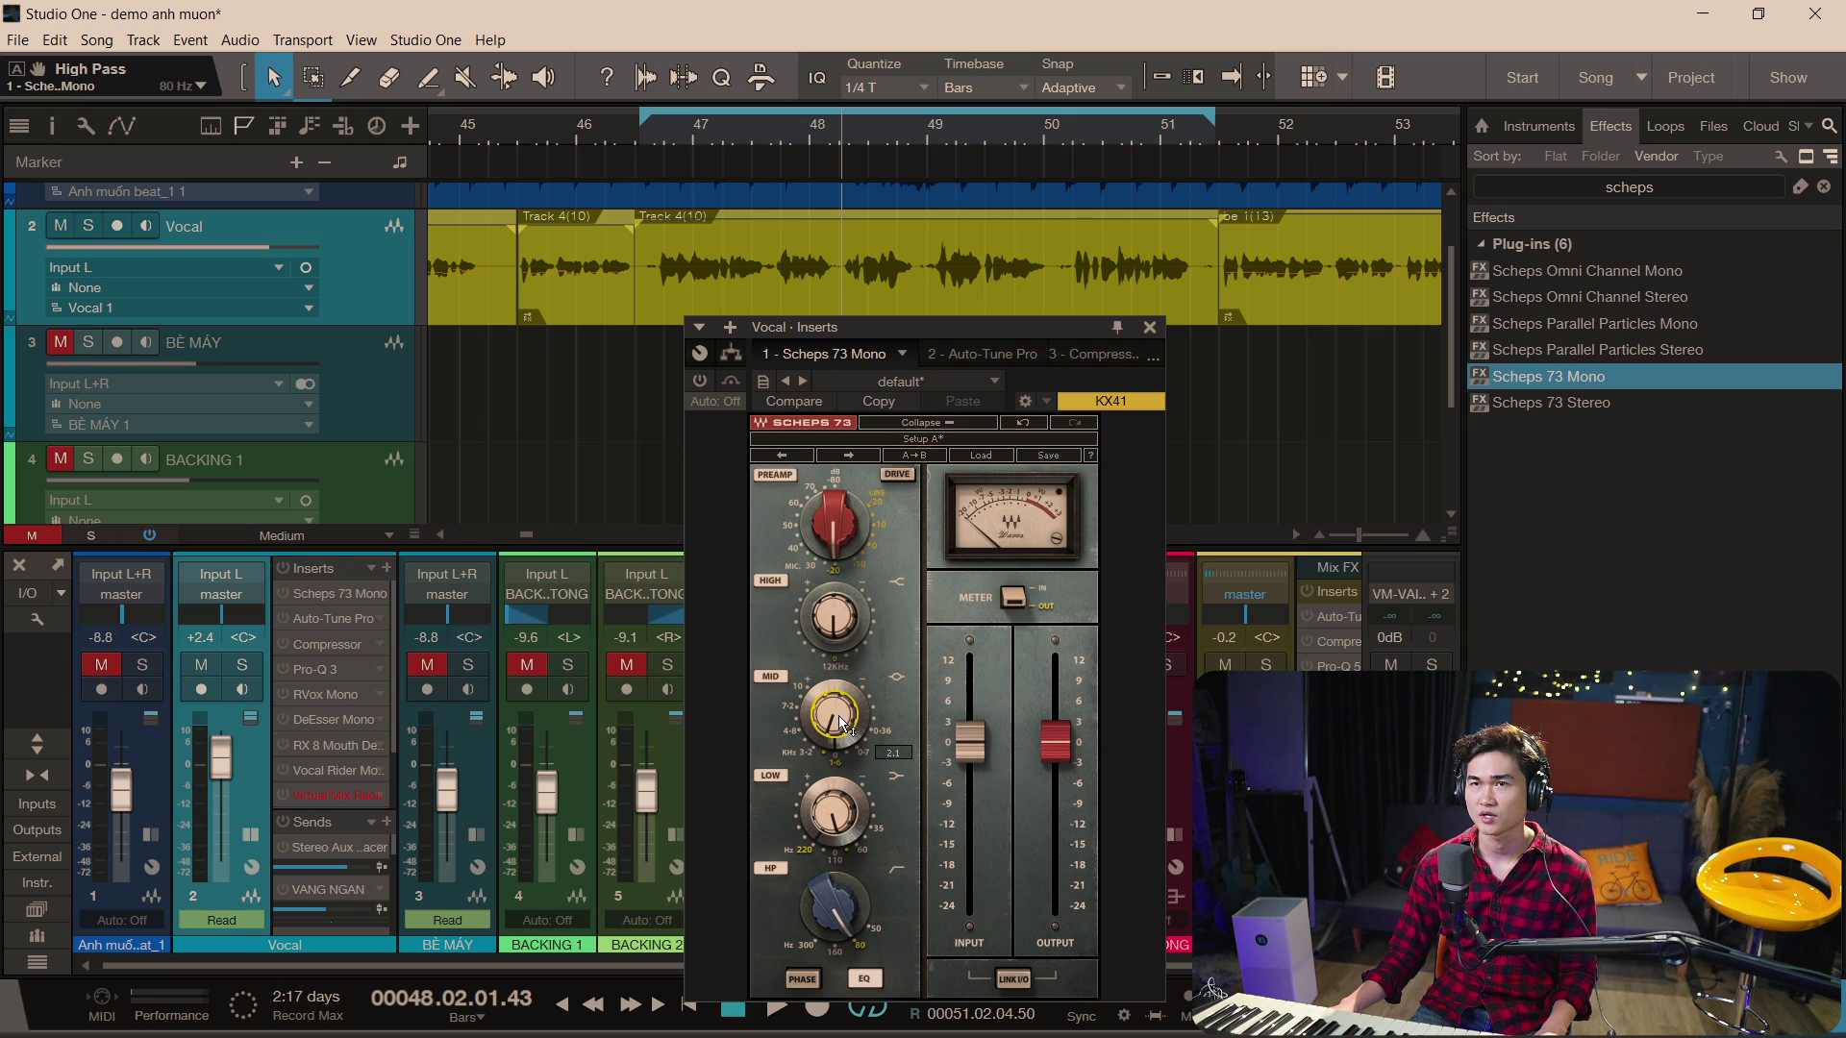
pyautogui.moveTo(831, 627)
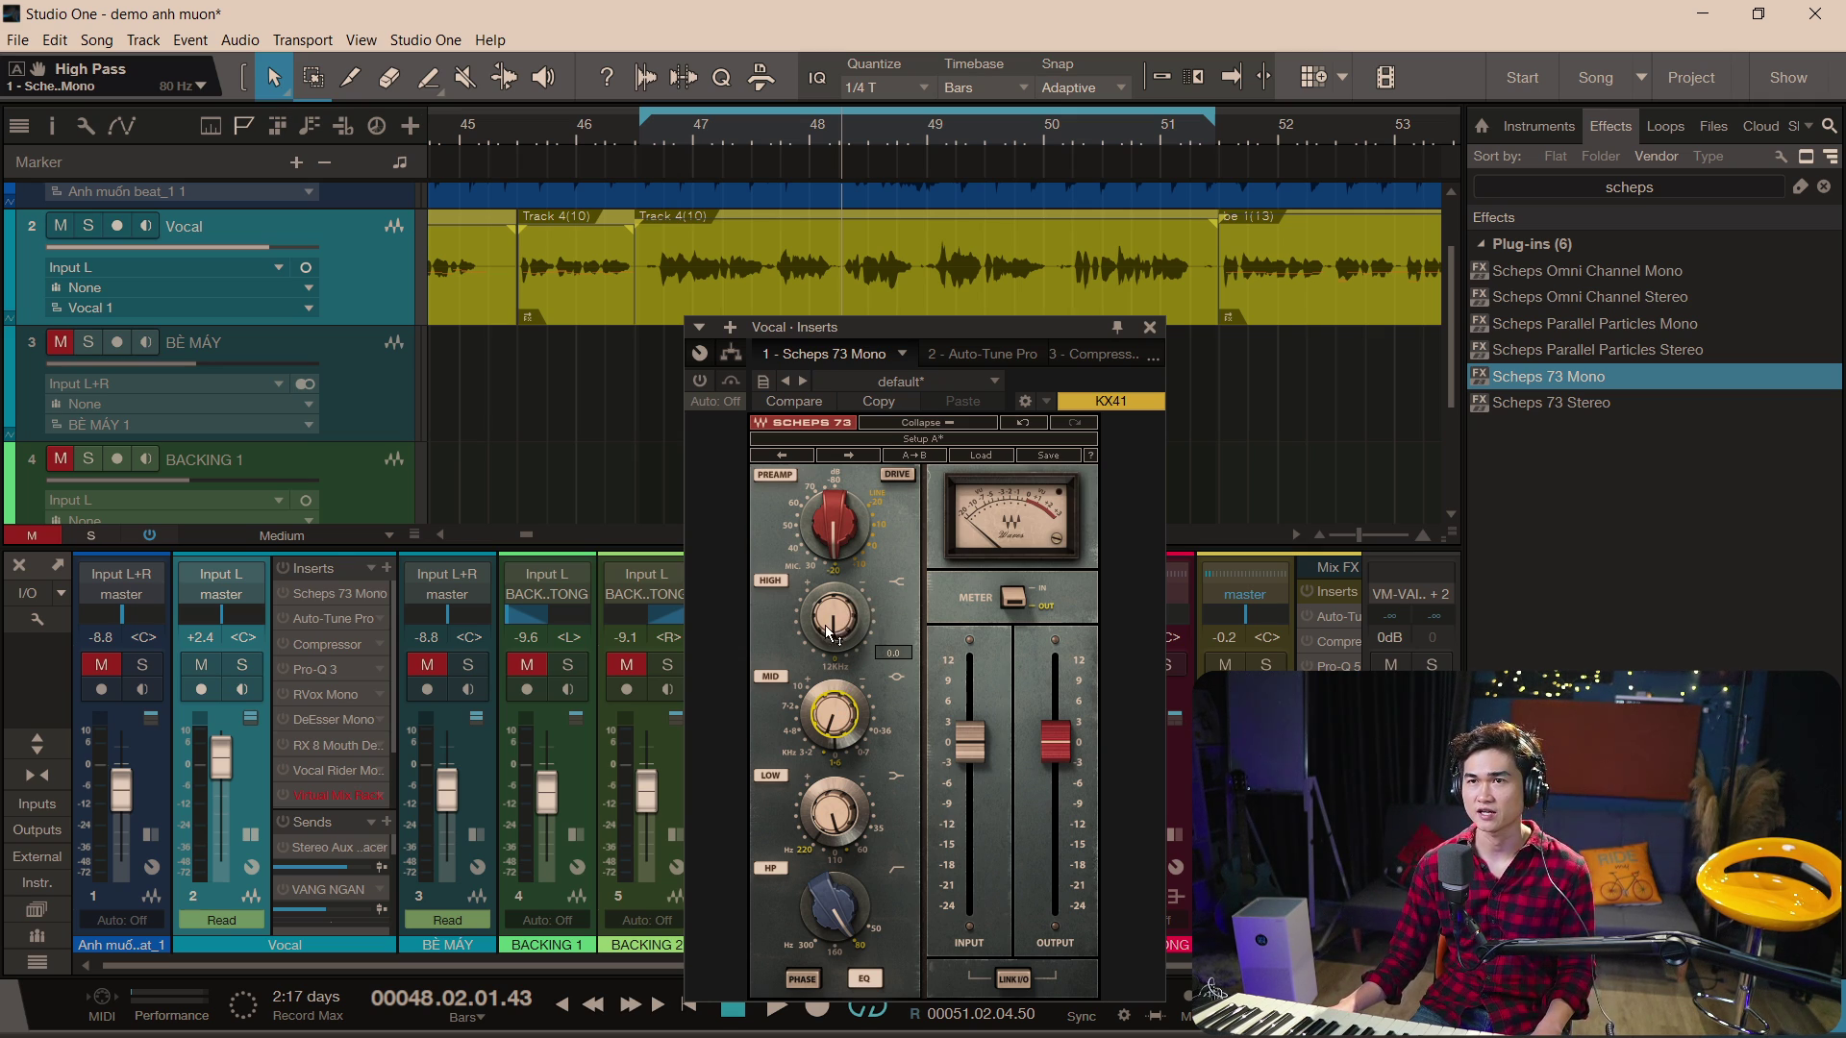
# - Play the vocal passage, activate Scheps 73 during playback, and stop near bar 51
pyautogui.press('space')
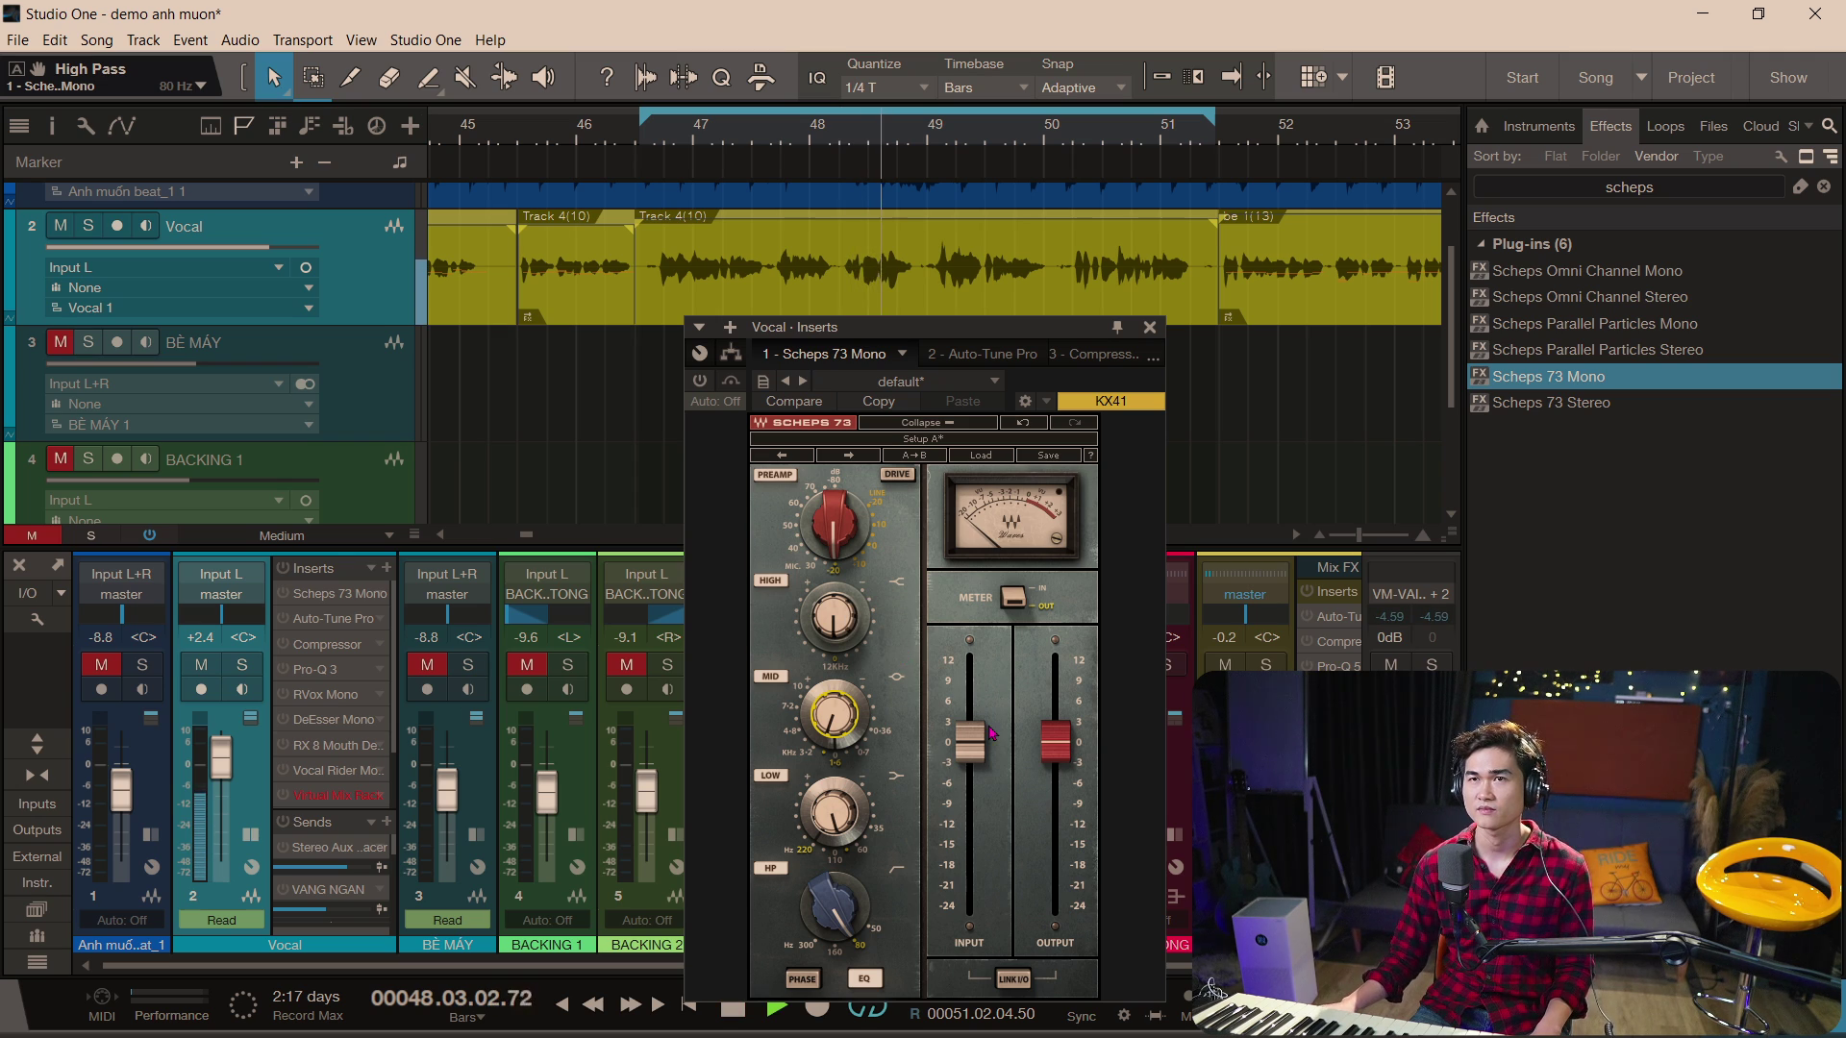
pyautogui.click(700, 381)
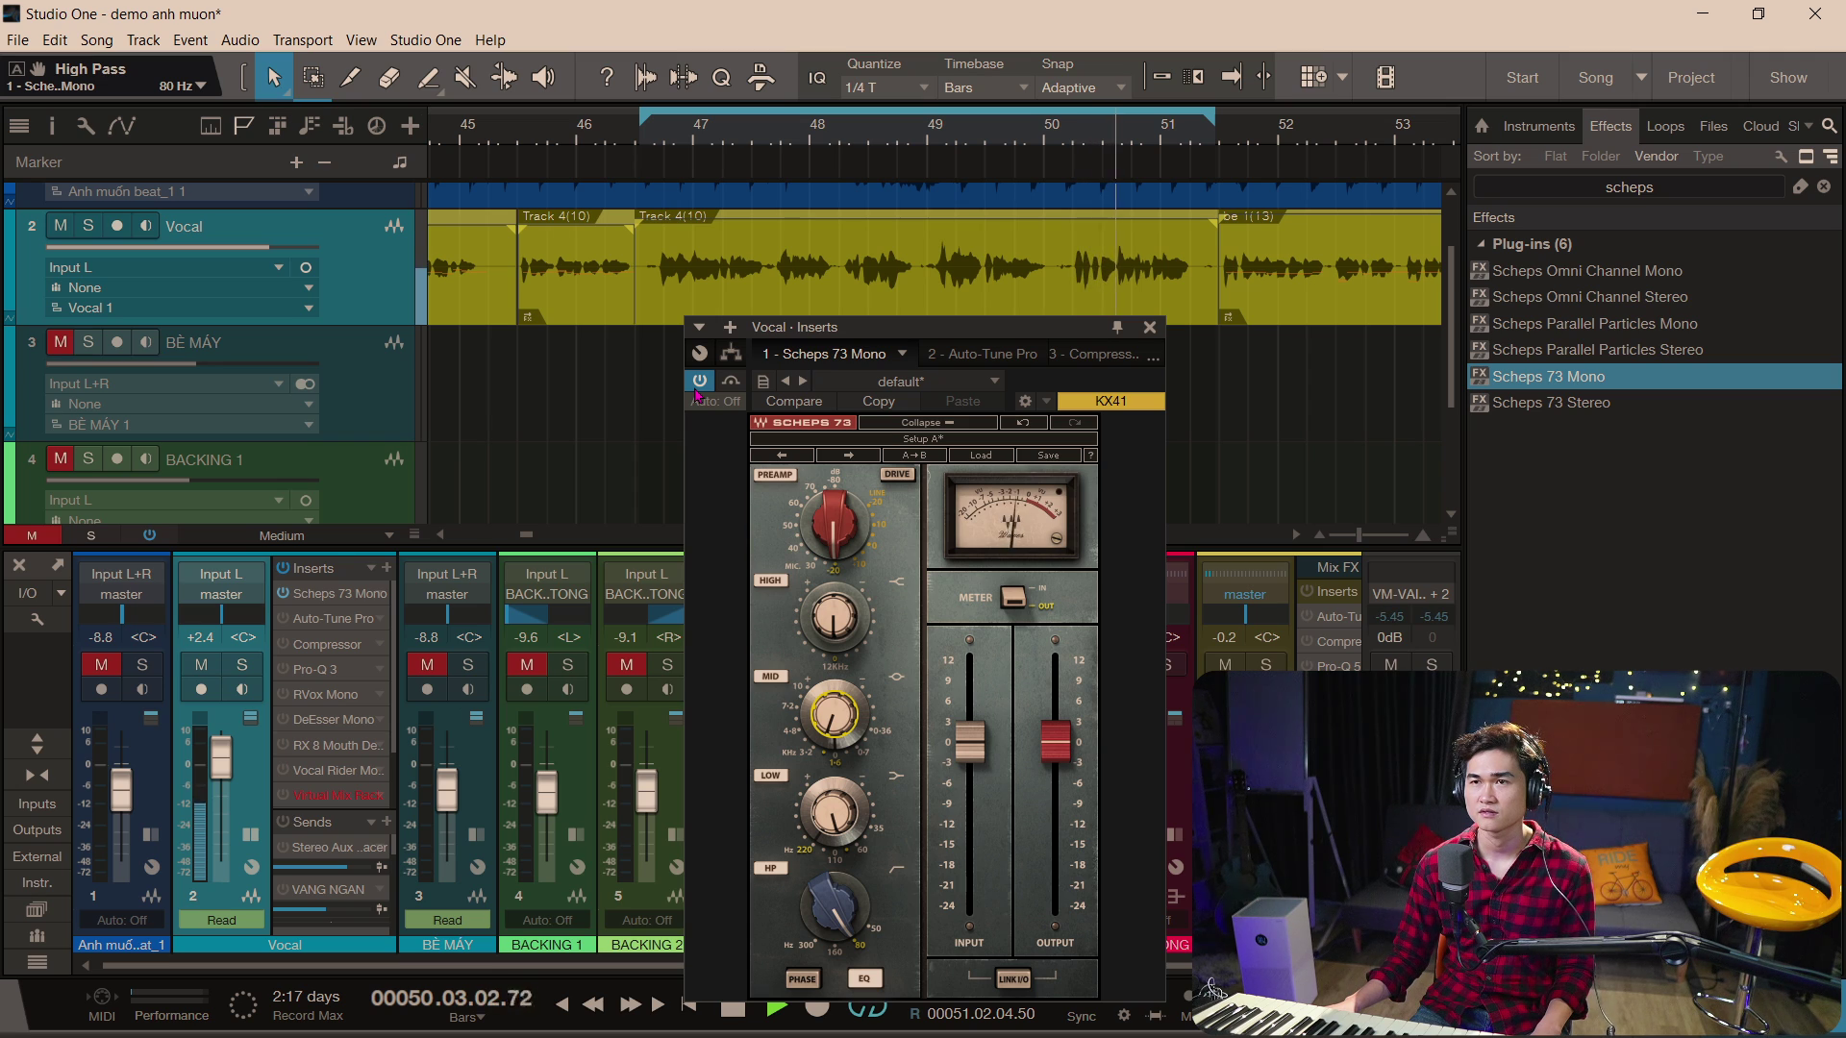
pyautogui.press('space')
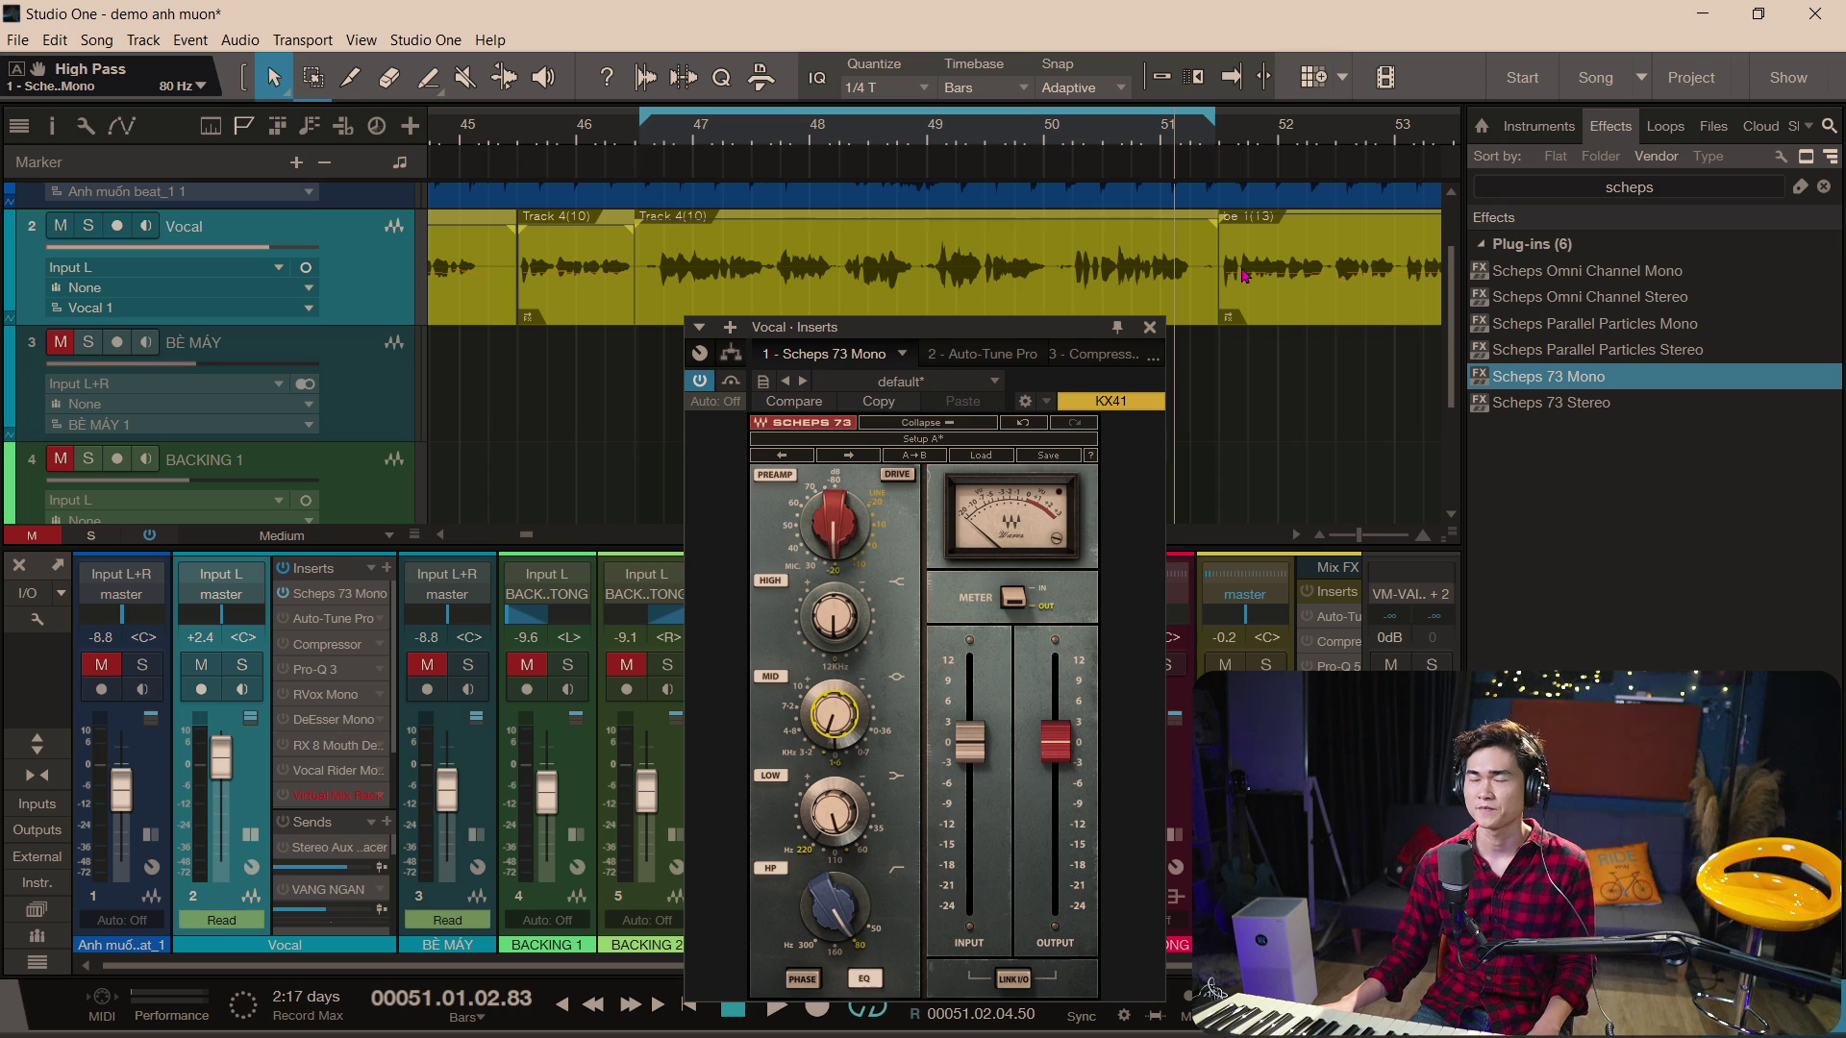
# - Compare the vocal passage with Scheps 73 bypassed and engaged, leaving the bypass off and playback stopped
pyautogui.press('space')
pyautogui.click(730, 381)
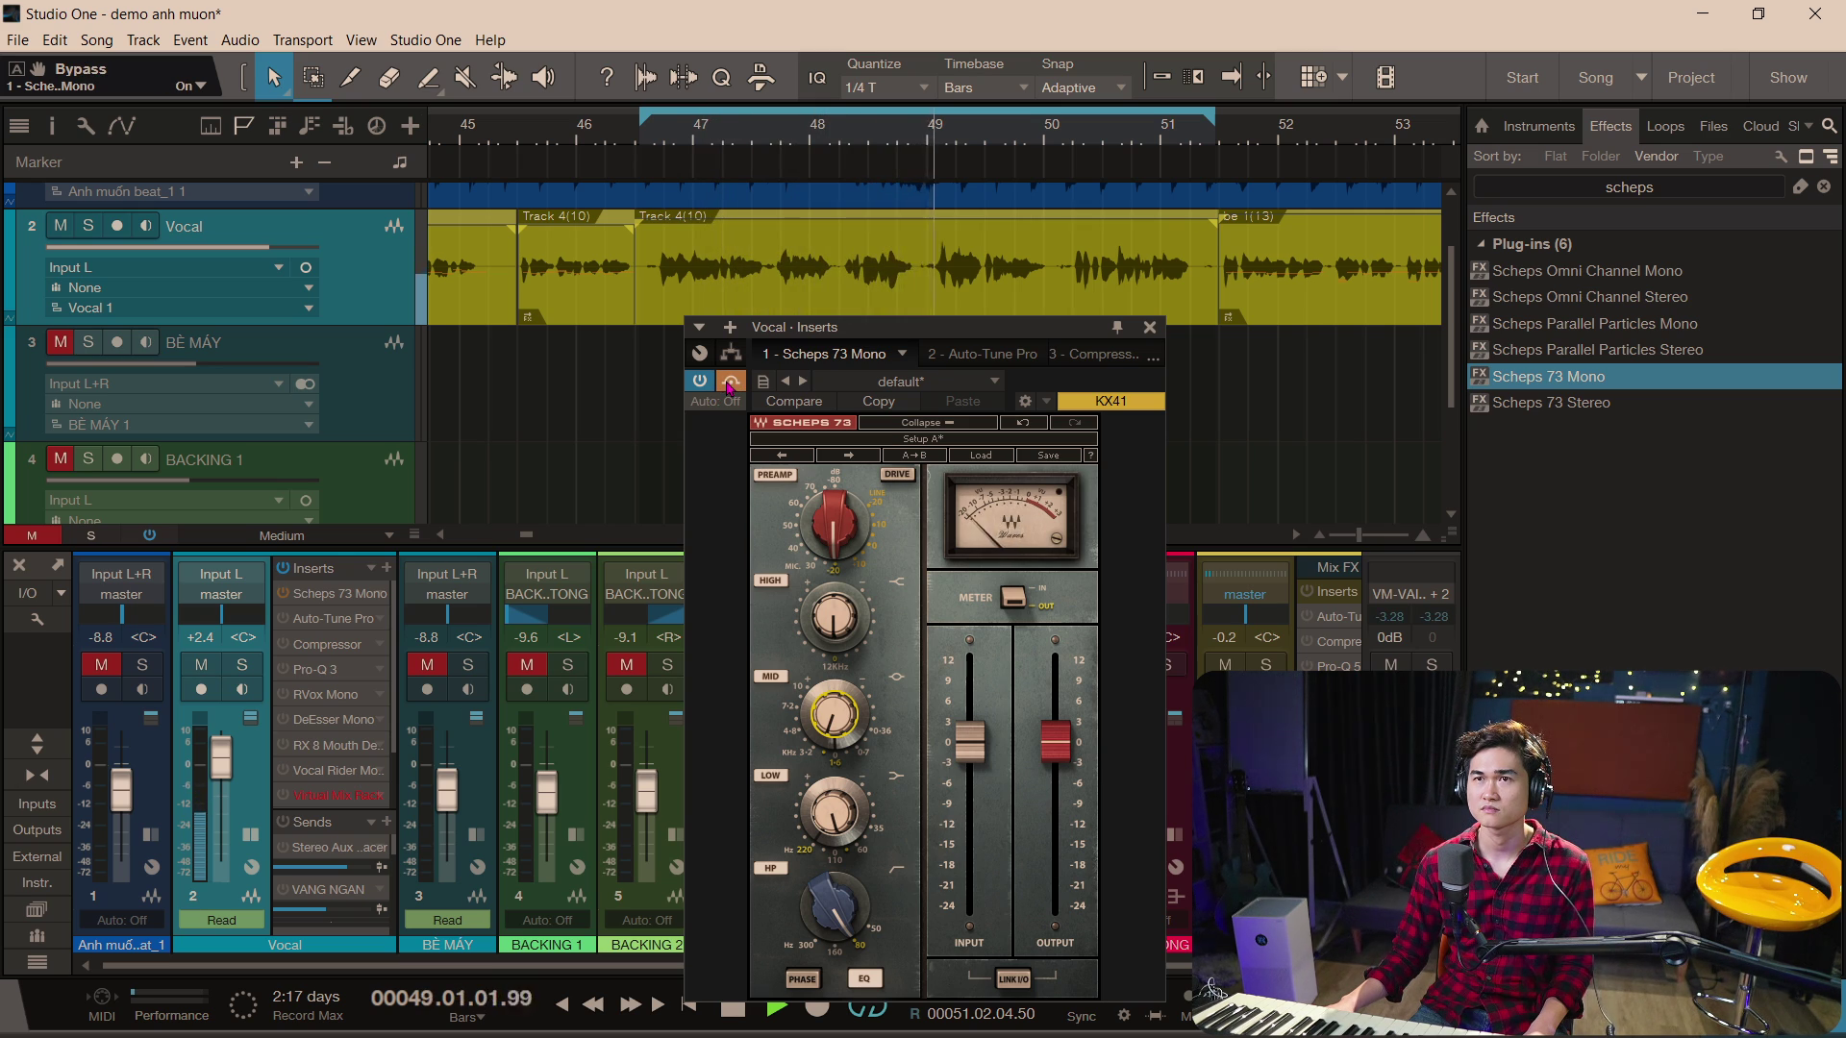
pyautogui.press('space')
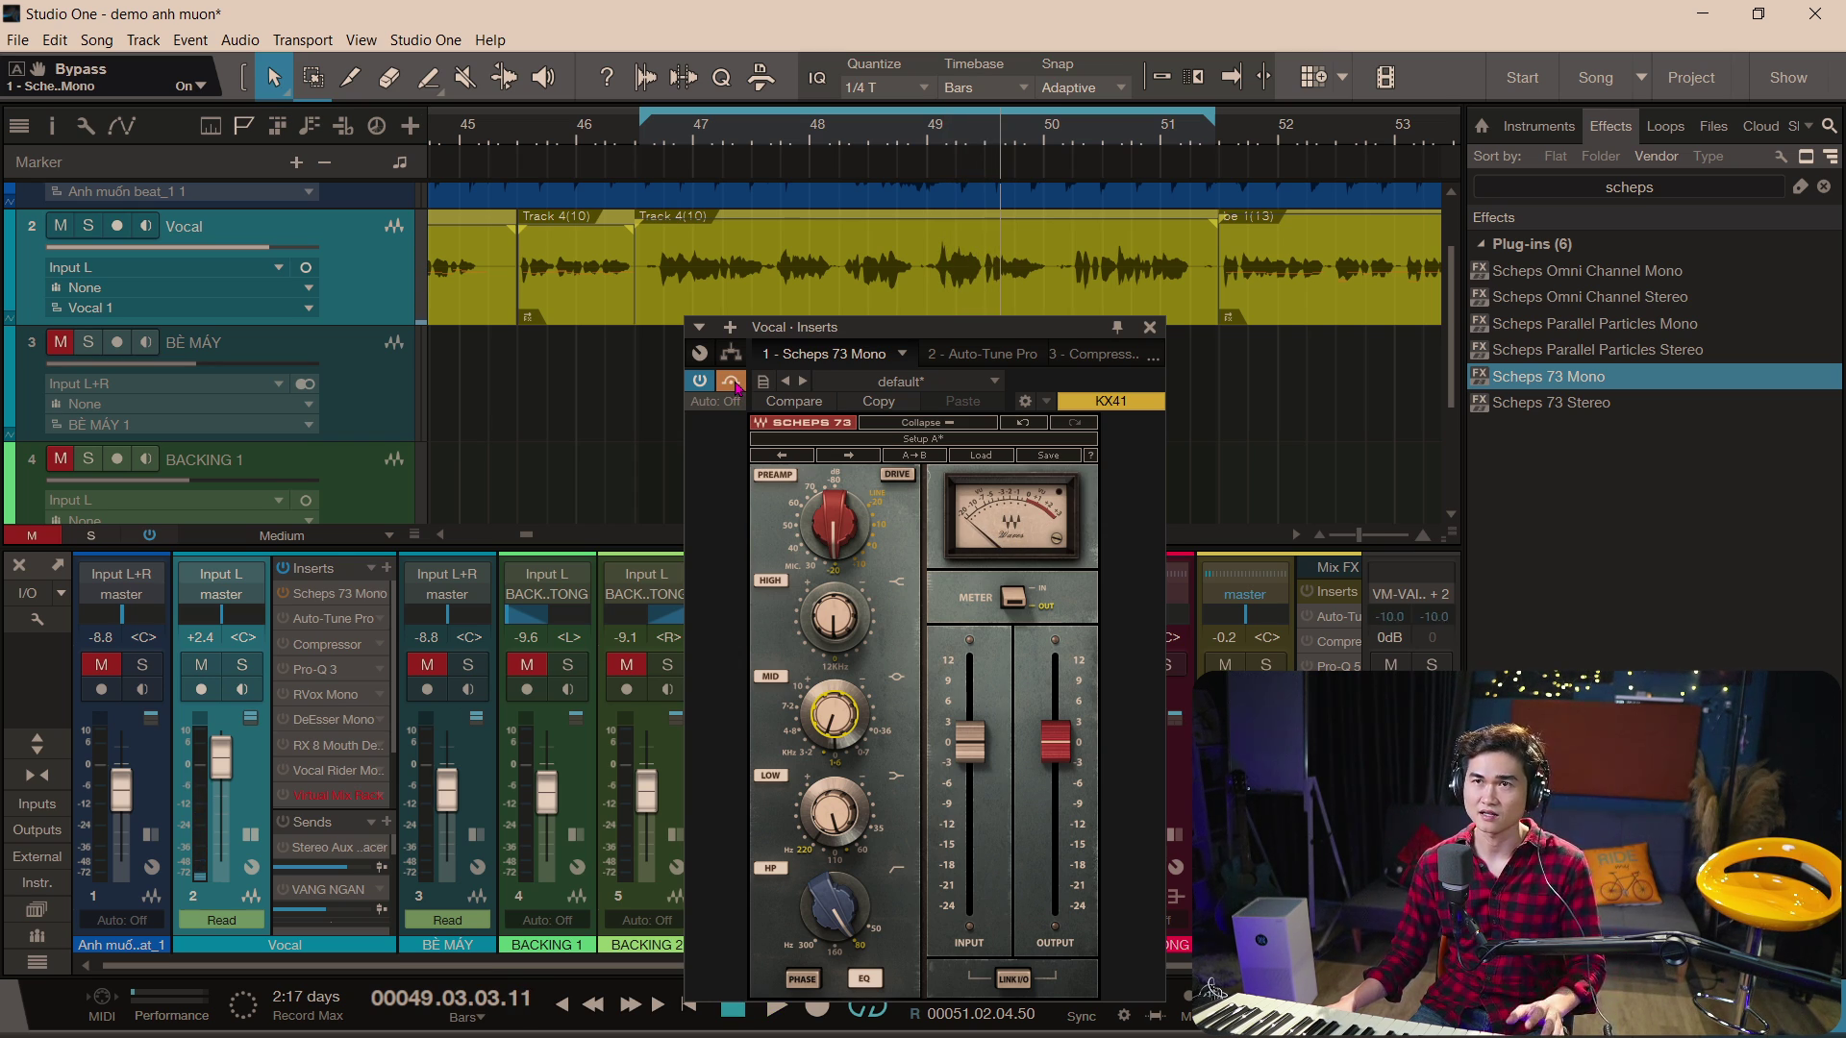
pyautogui.press('space')
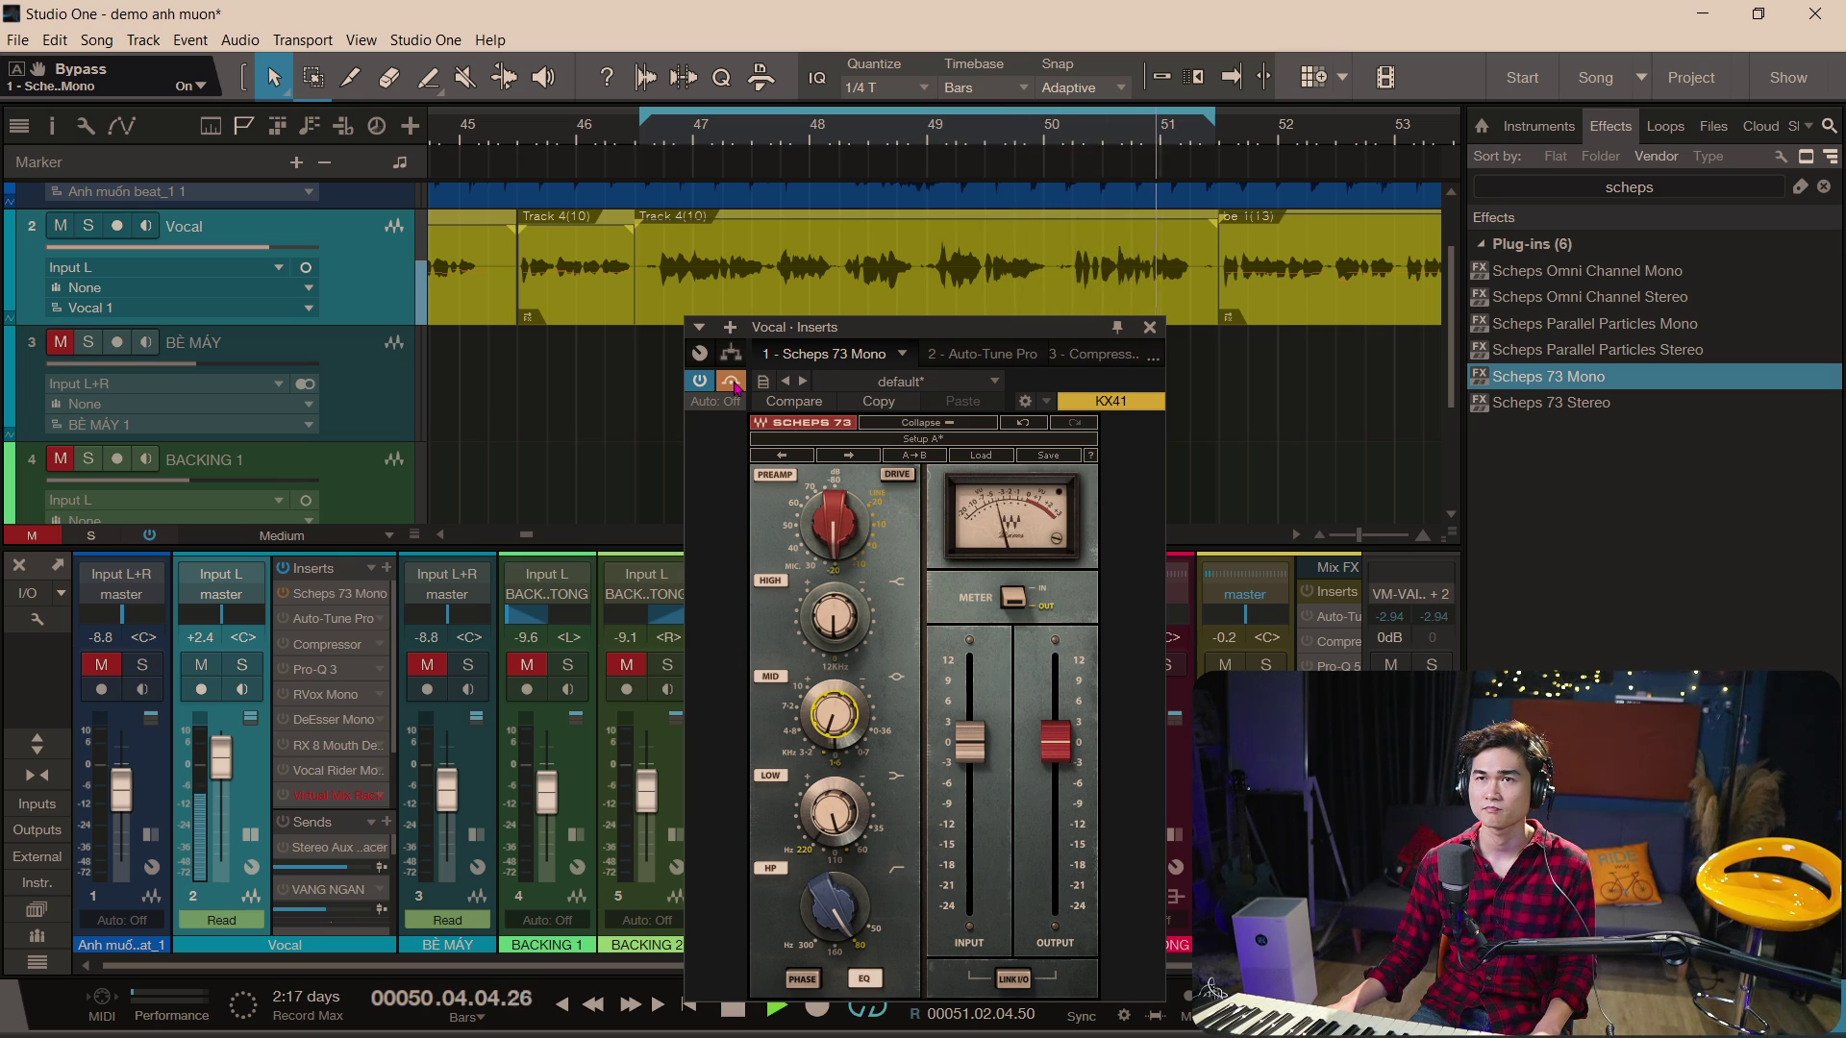
pyautogui.click(732, 383)
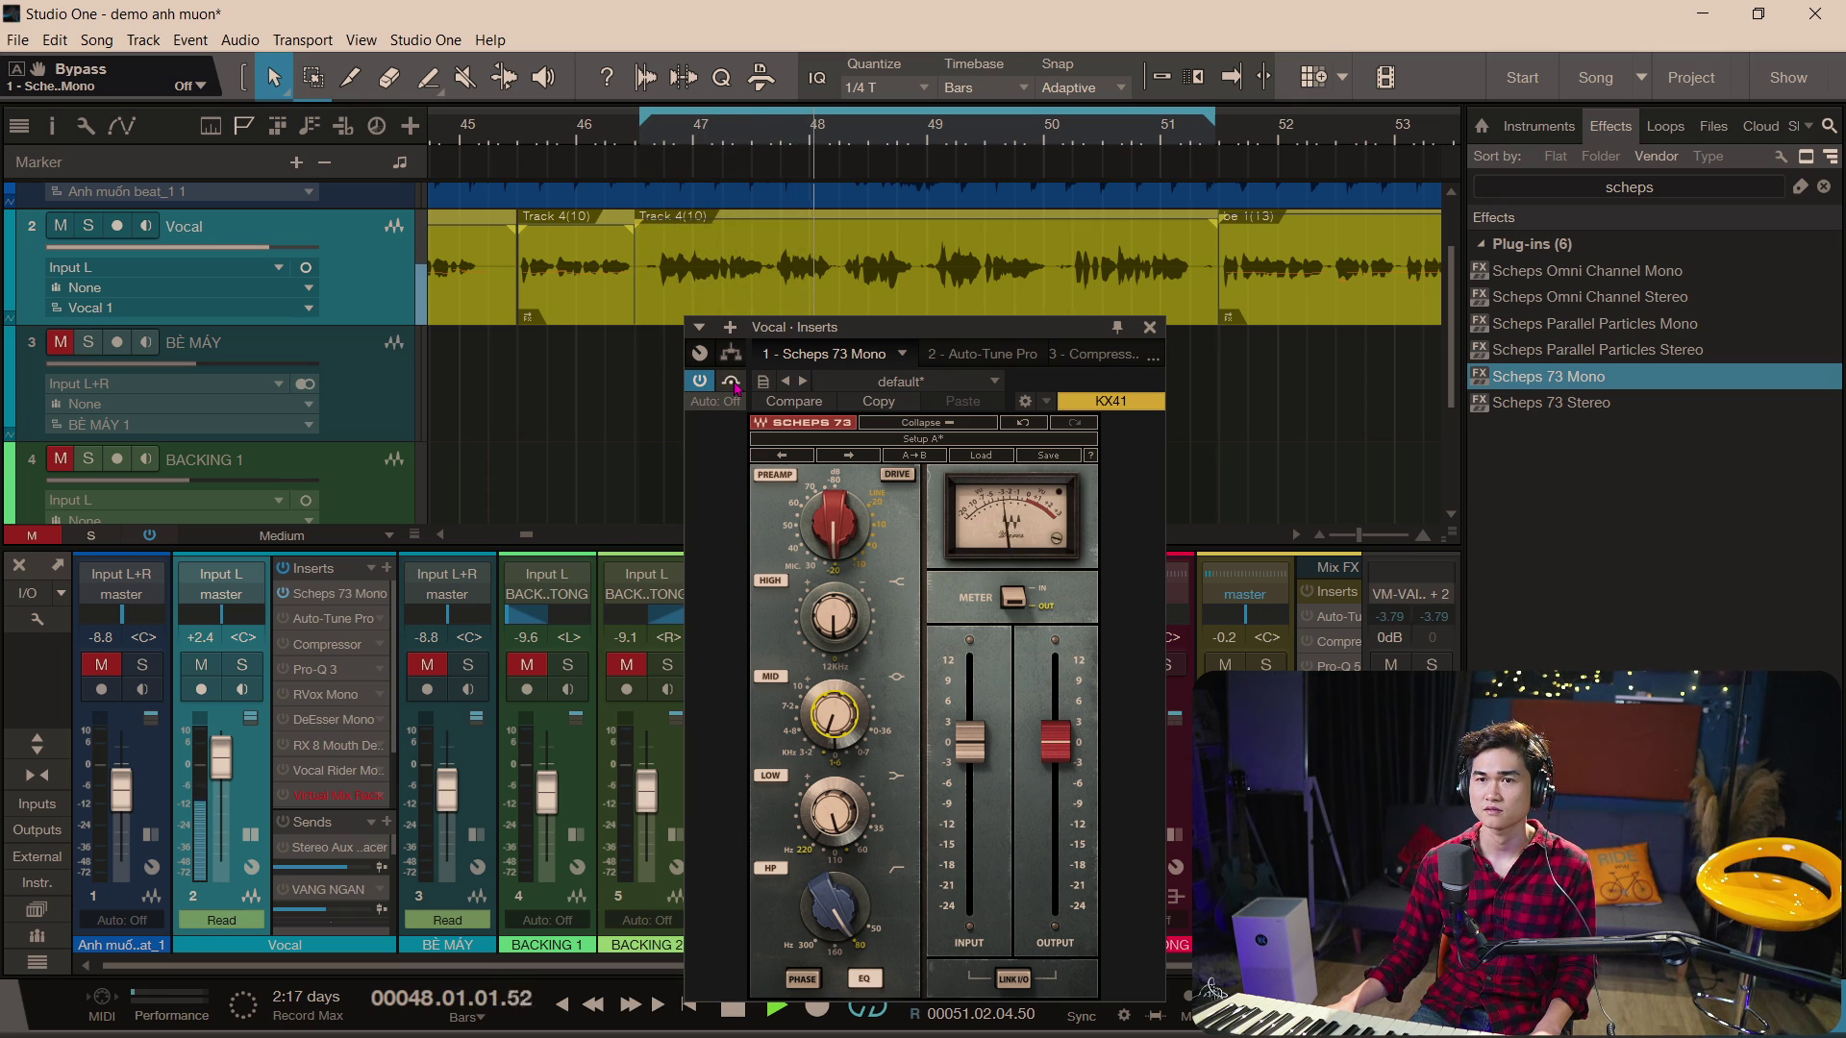
pyautogui.press('space')
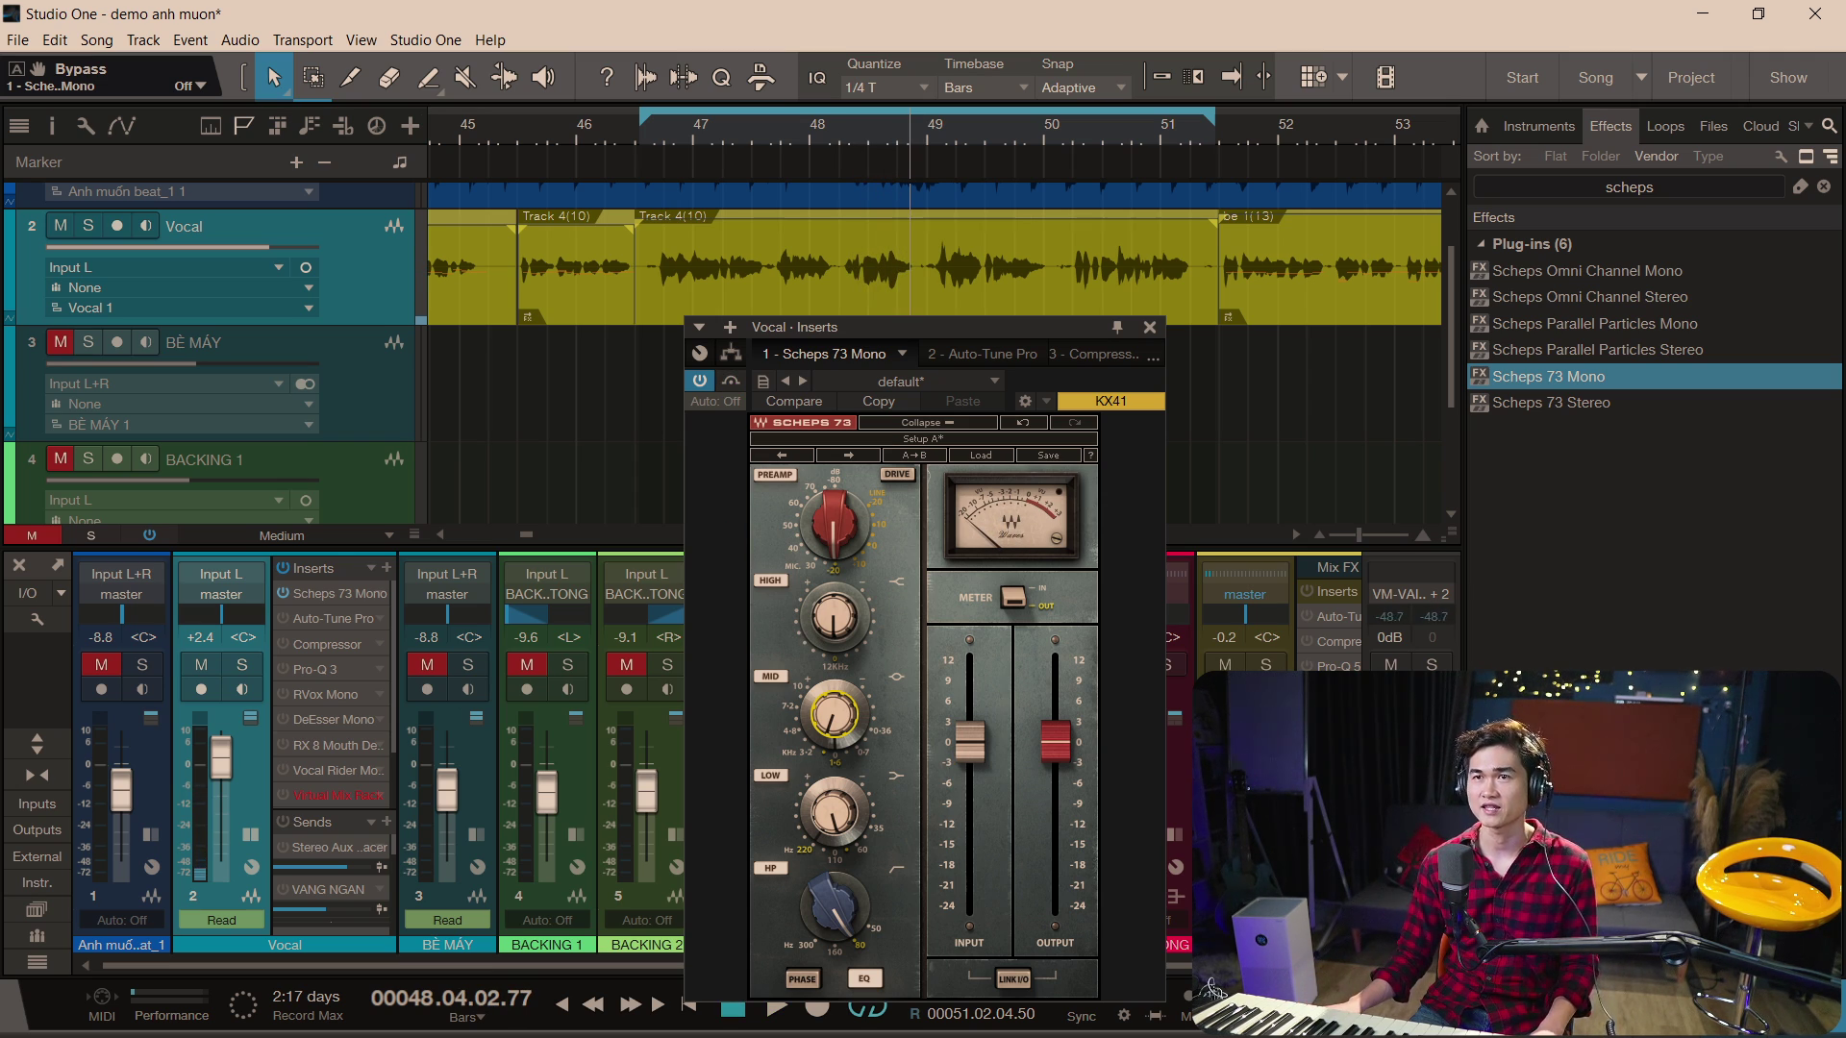
# - Set the Low band gain to -2.1 dB and leave the High band gain at 0.0 dB
pyautogui.moveTo(835, 807)
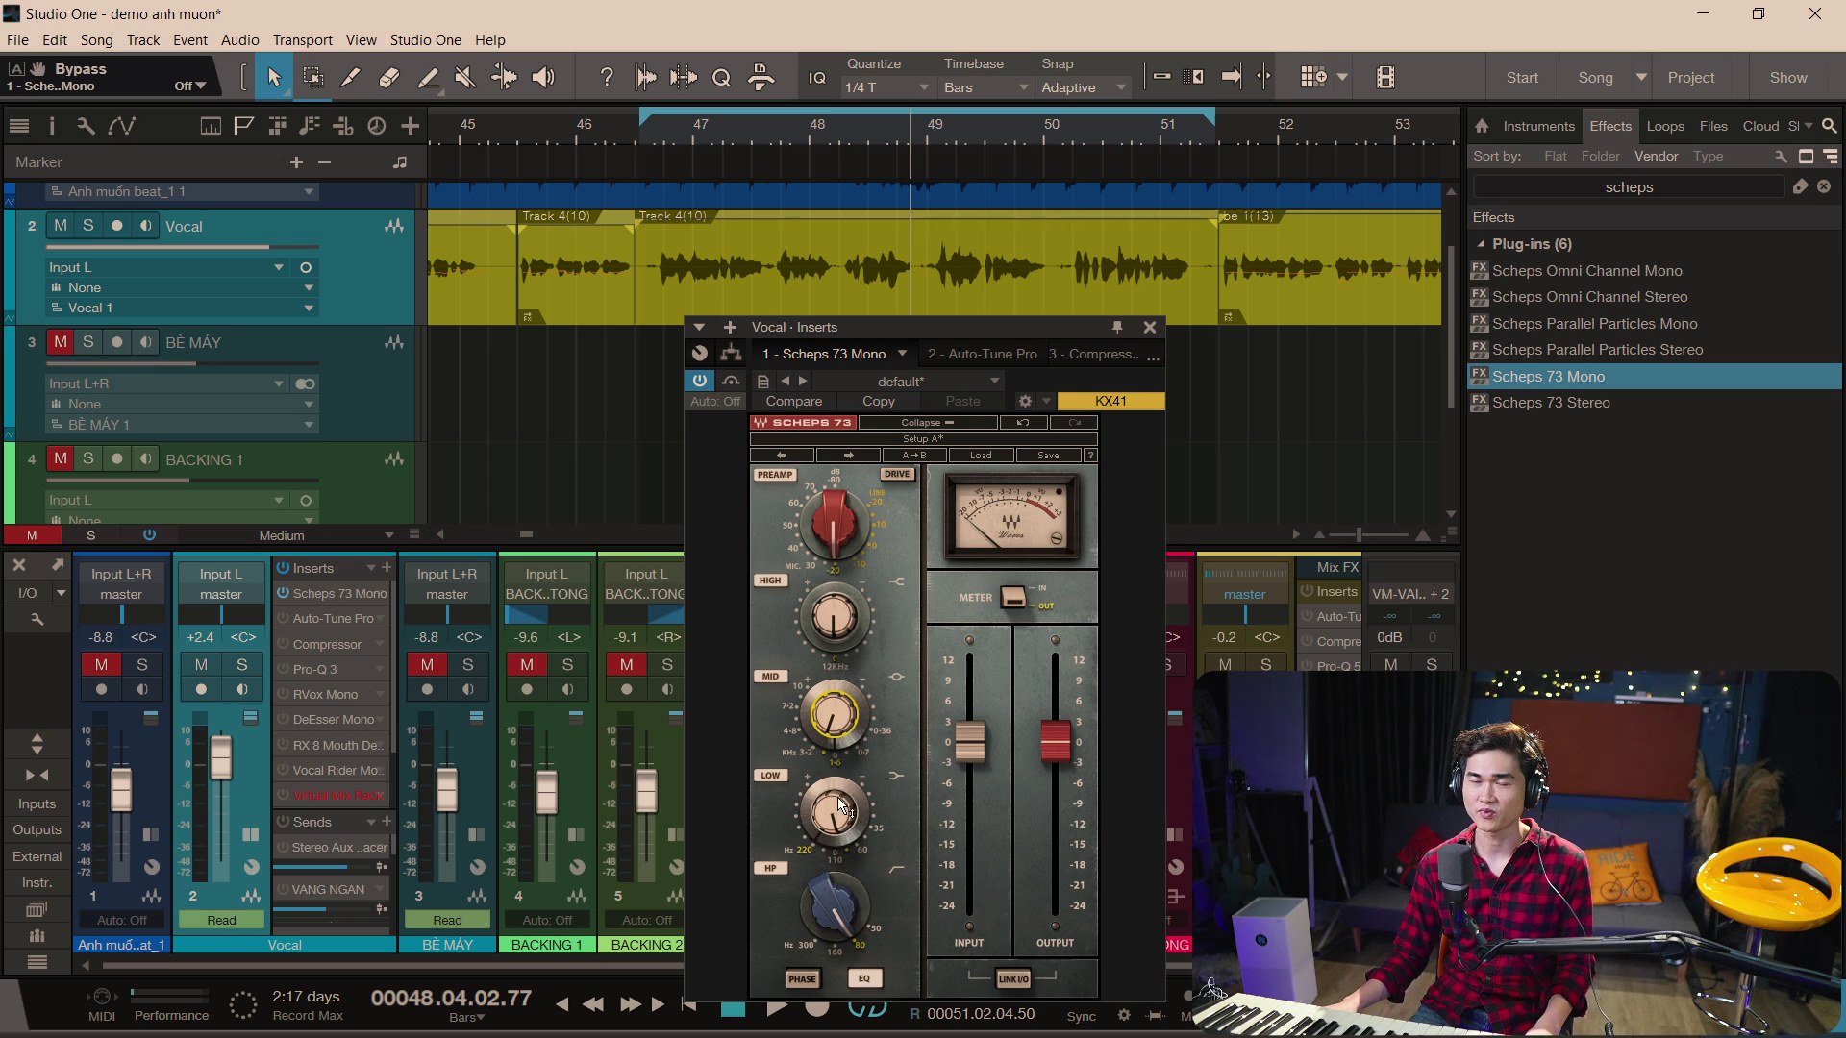
pyautogui.click(840, 811)
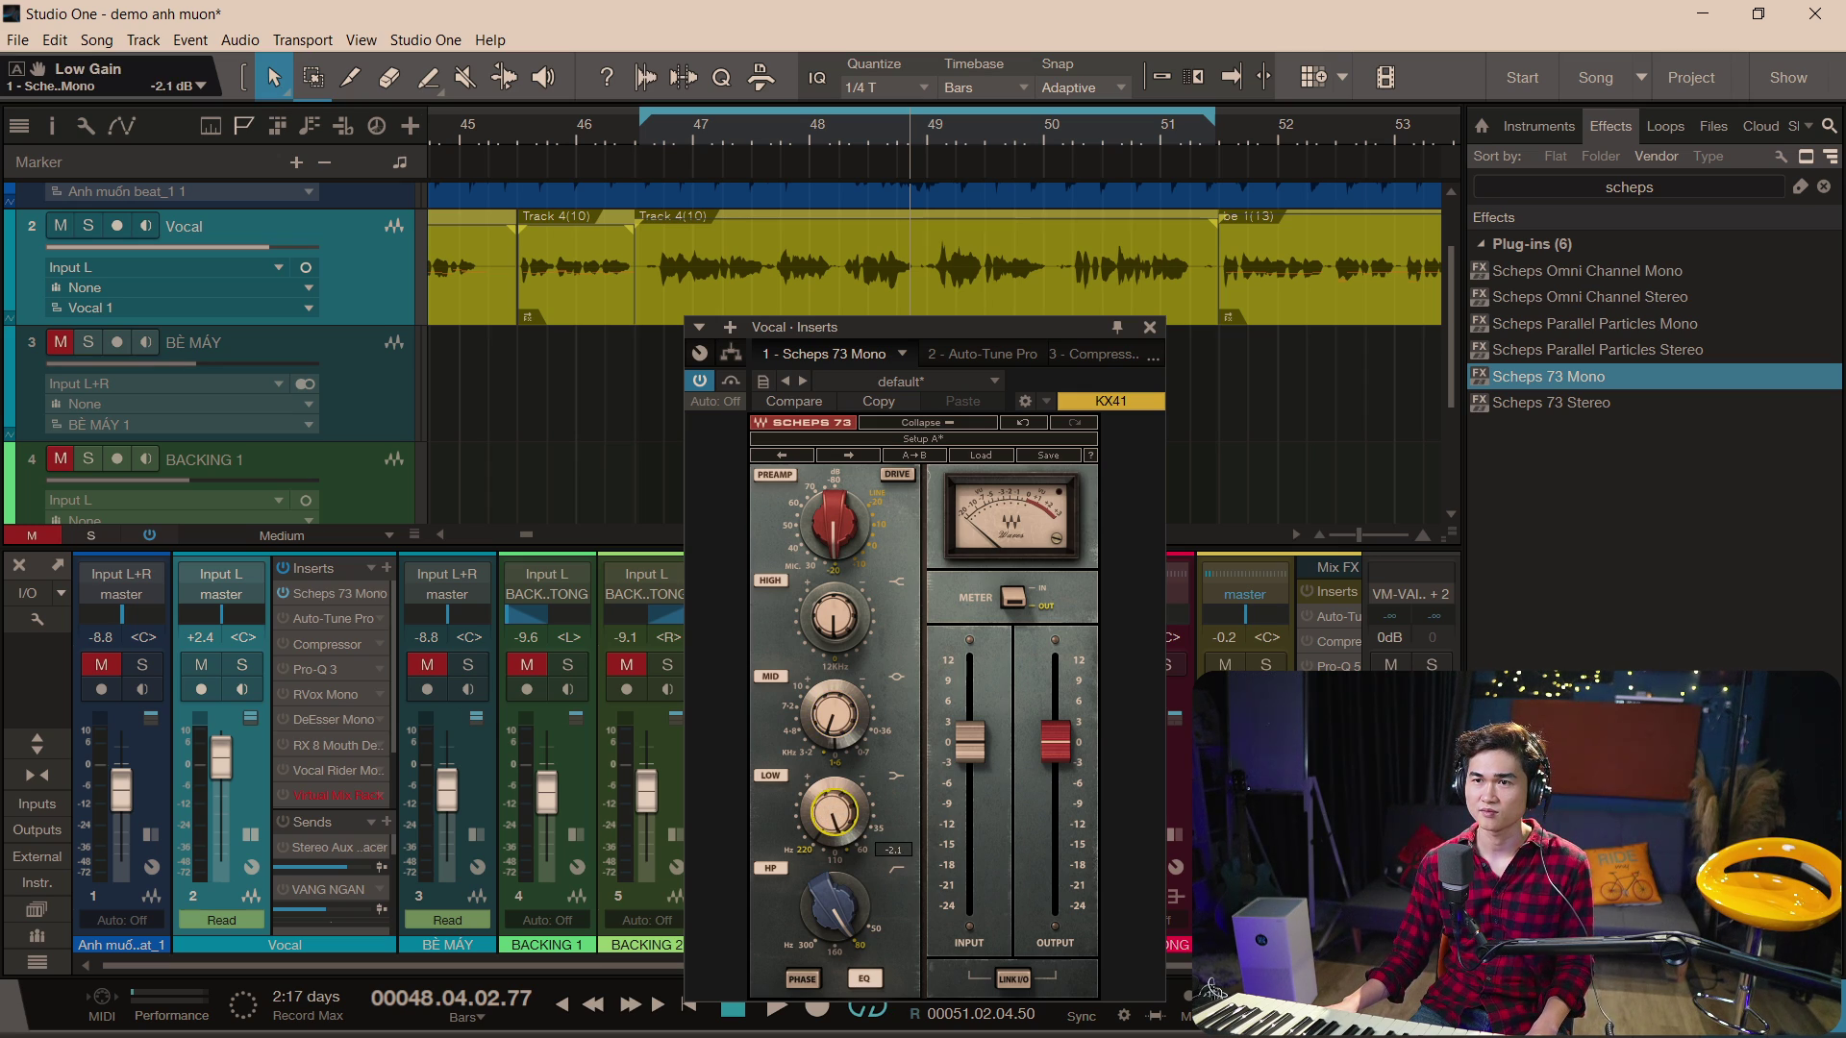
pyautogui.click(863, 617)
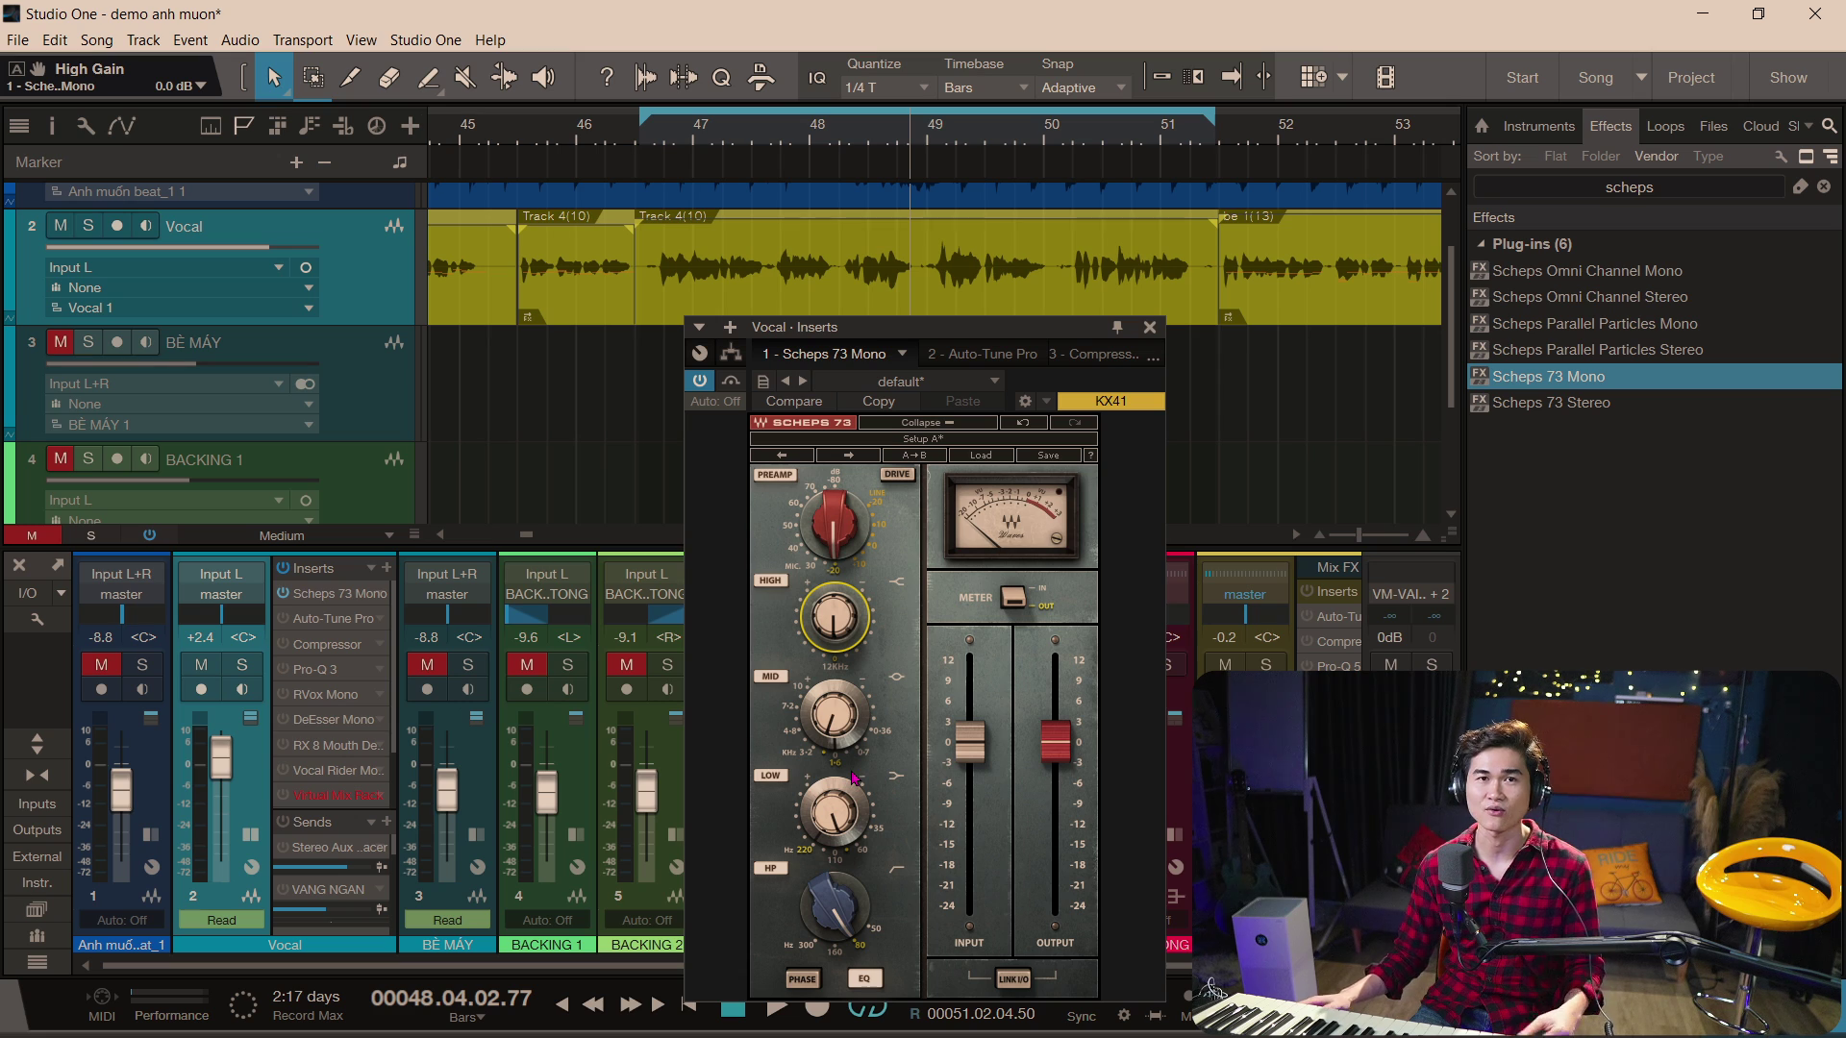
pyautogui.moveTo(849, 635)
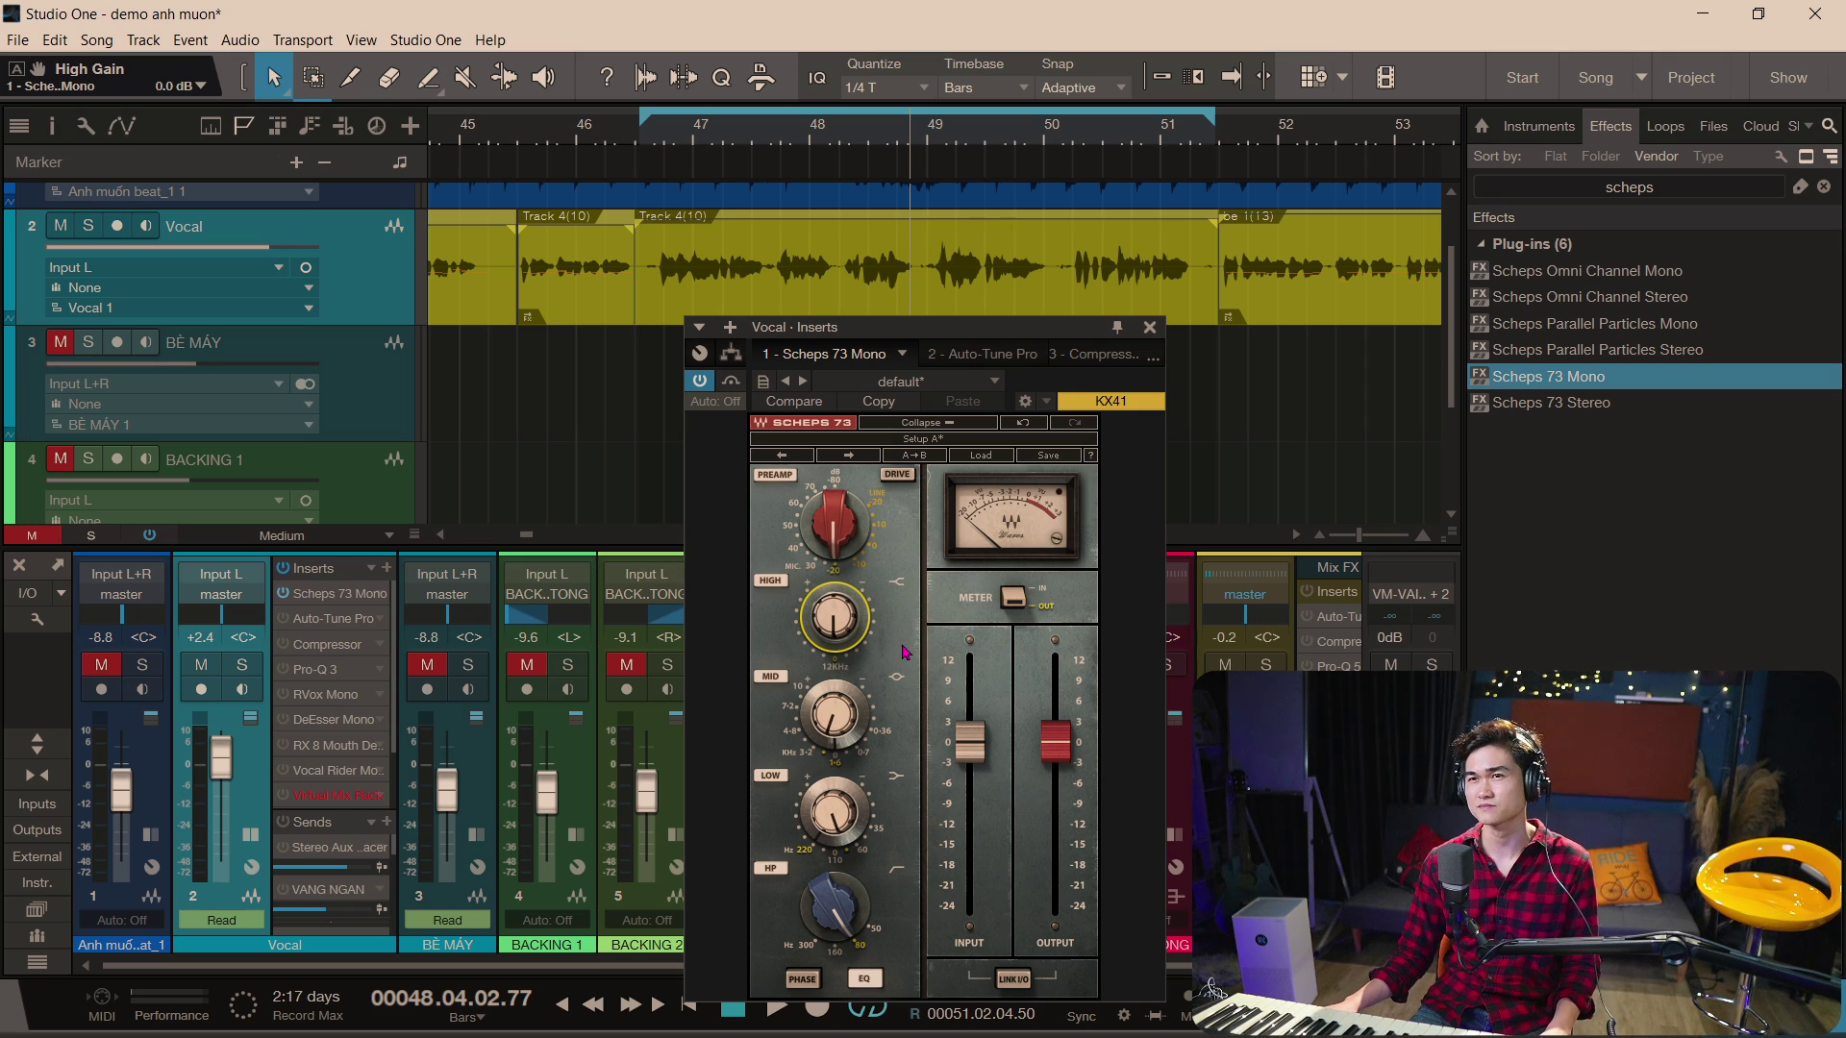
# - Play the passage to bar 51, stop, and set the Mid band gain to 2.9 dB
pyautogui.press('space')
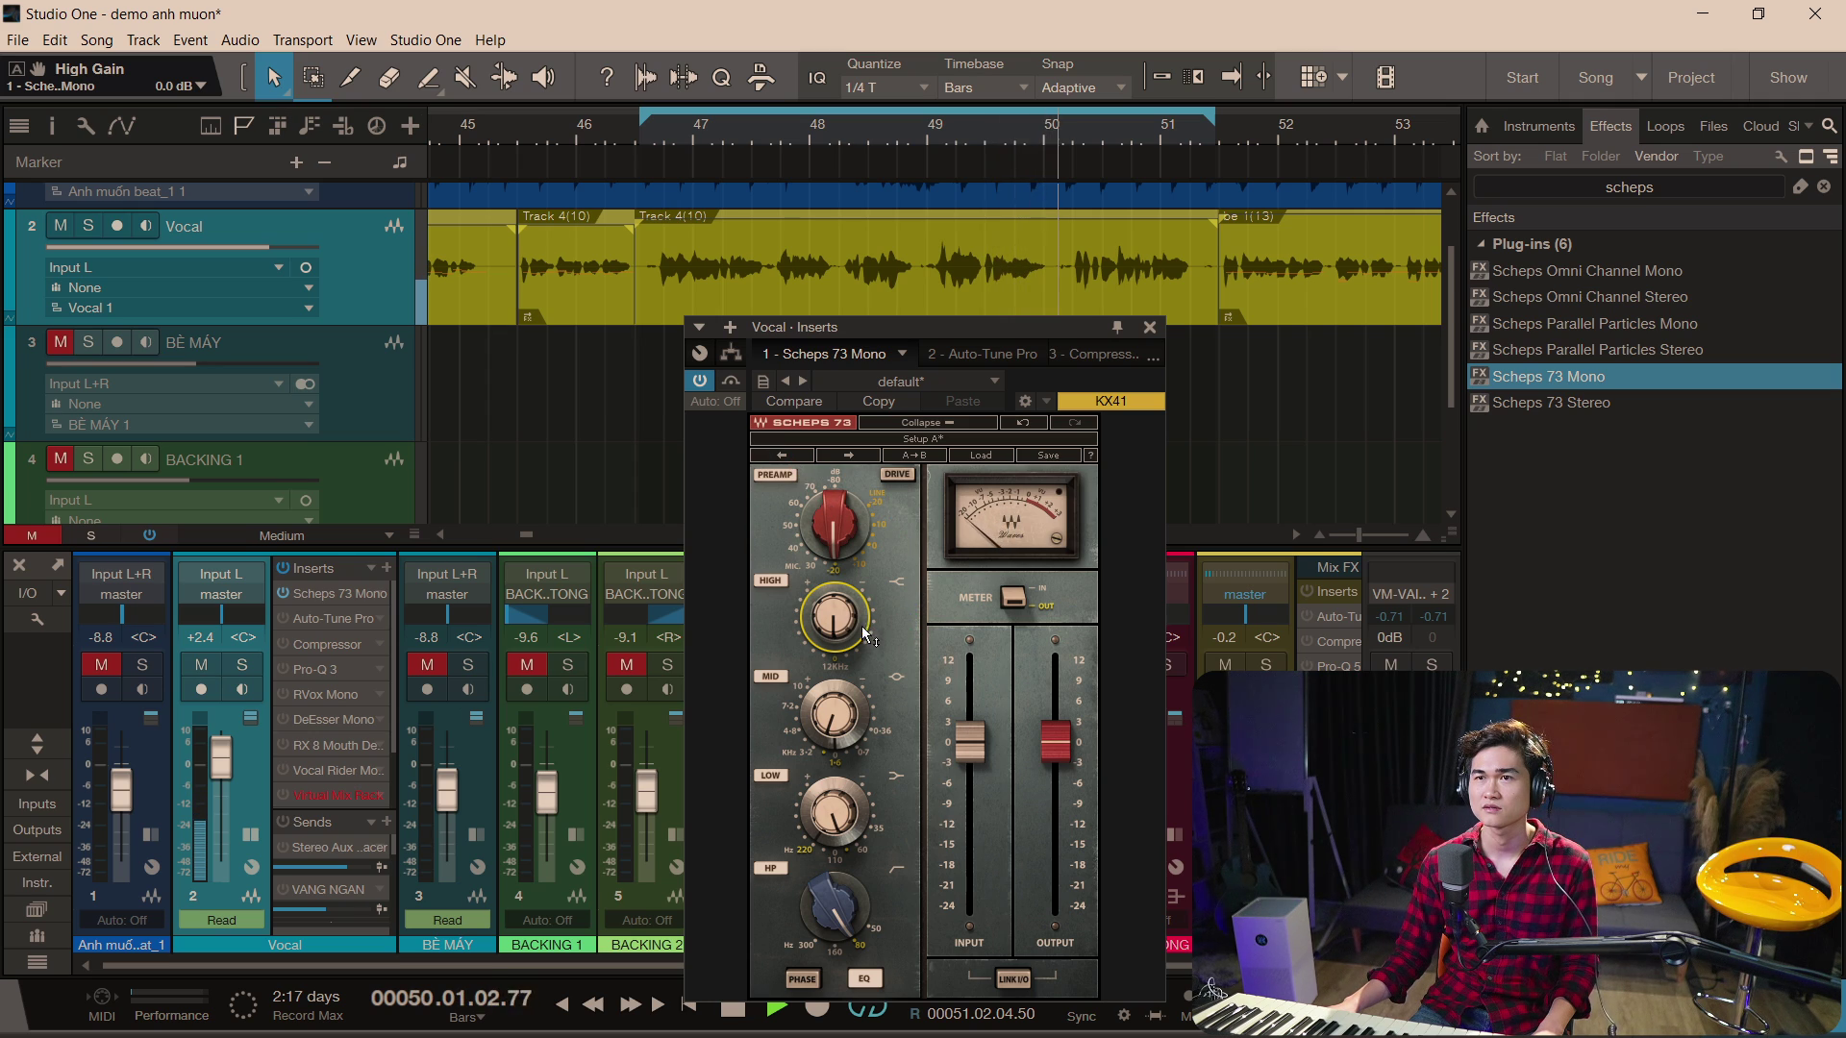
pyautogui.press('space')
pyautogui.moveTo(834, 713); pyautogui.dragTo(835, 704)
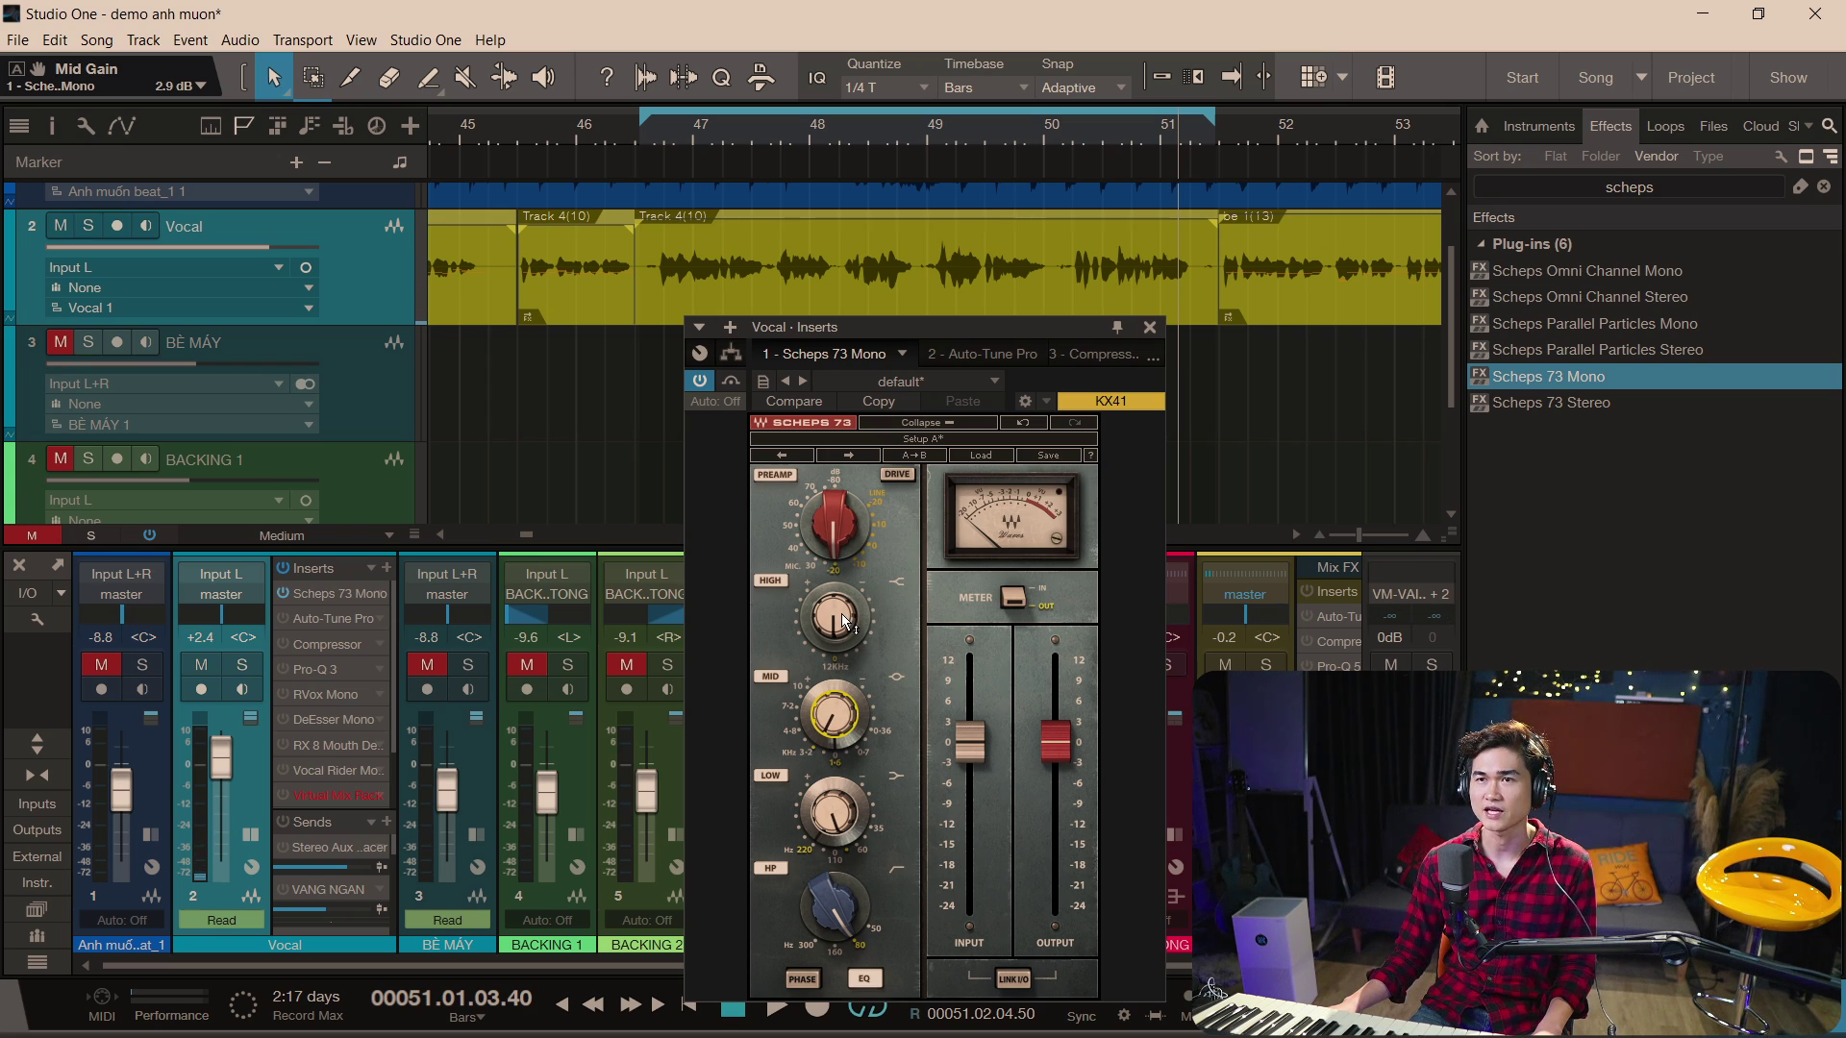
# - Cut the High band gain in small moves to -1.1 dB
pyautogui.moveTo(851, 618); pyautogui.dragTo(851, 622)
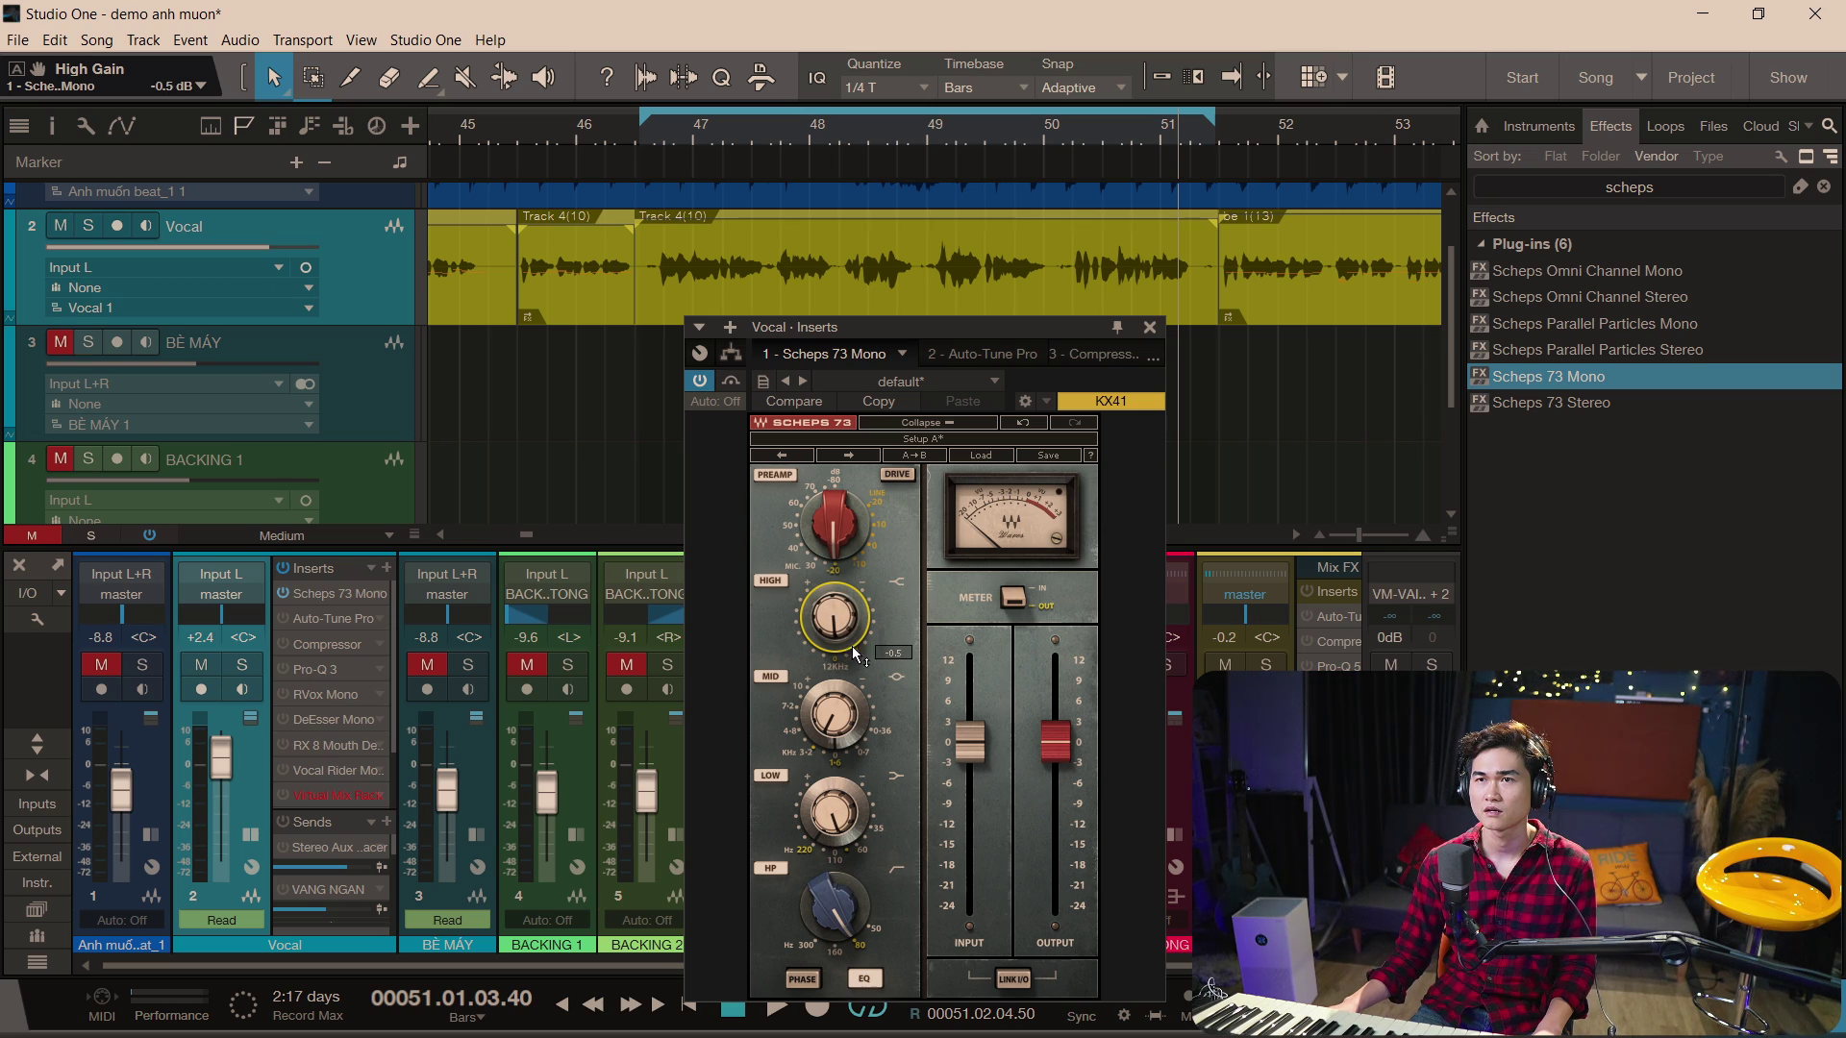
pyautogui.moveTo(851, 622); pyautogui.dragTo(844, 635)
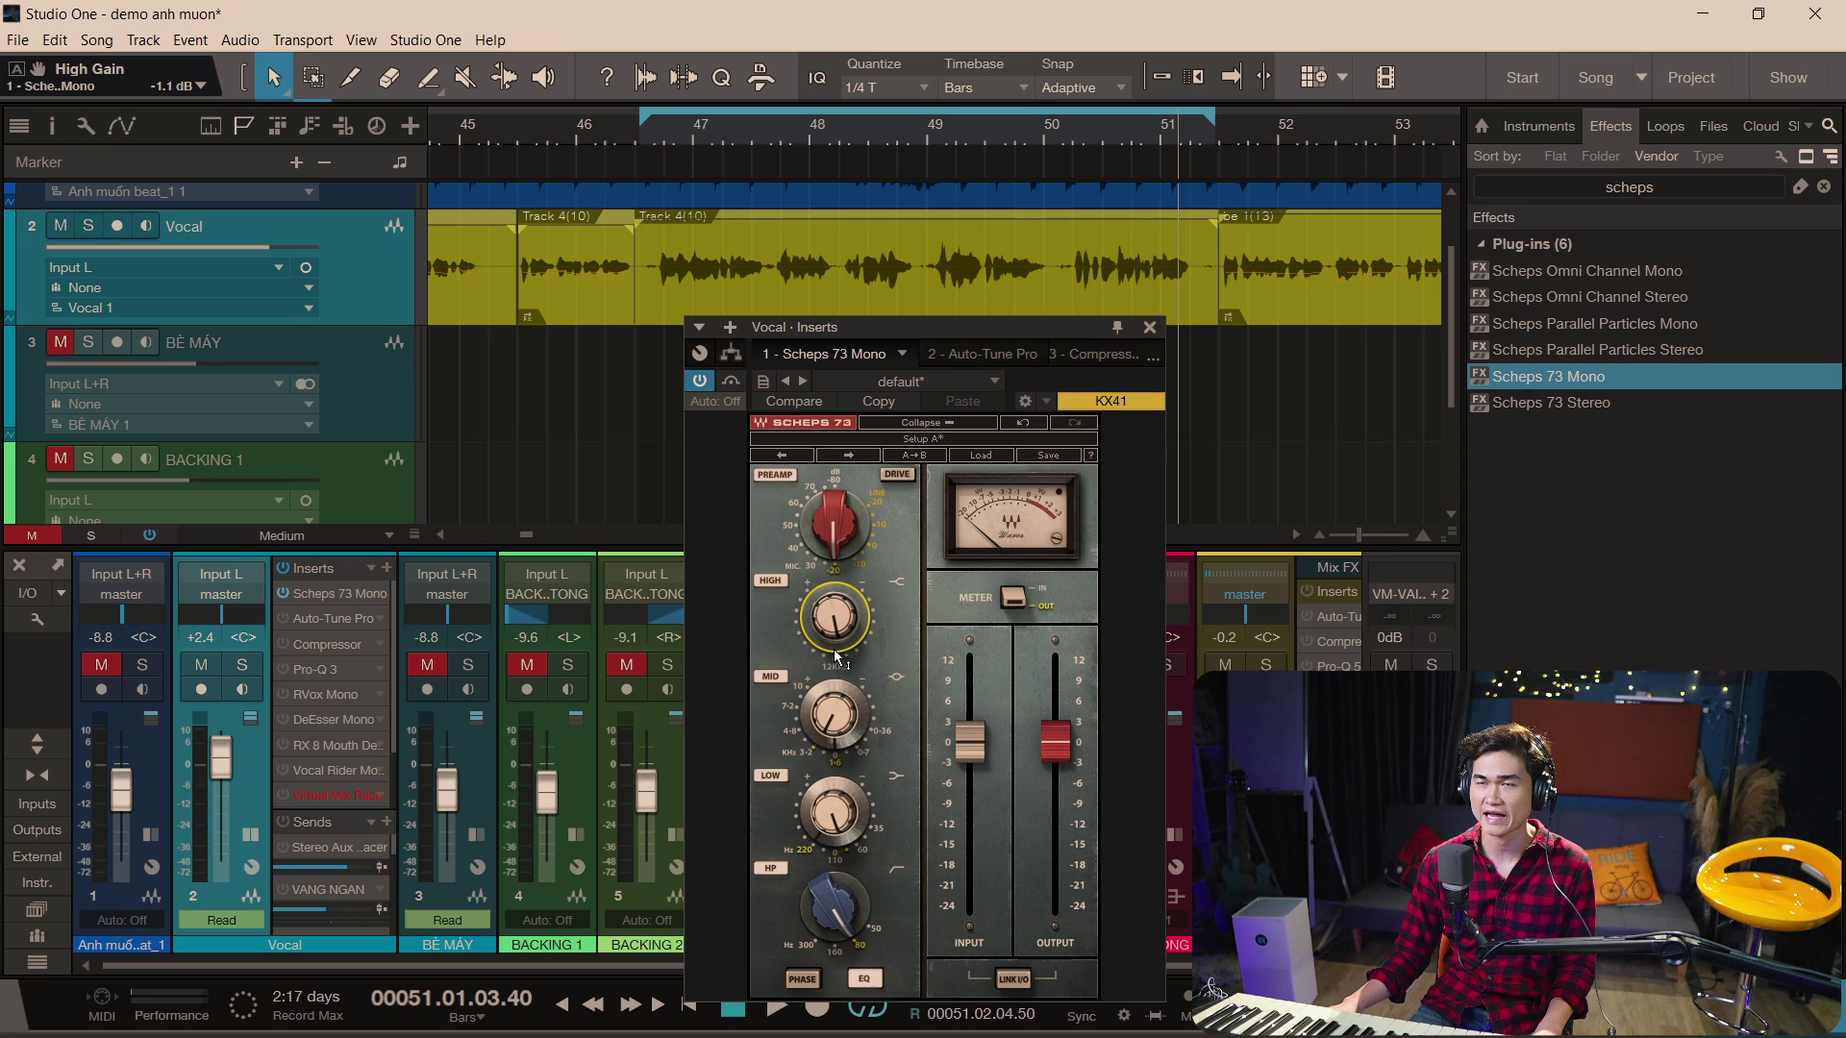
pyautogui.moveTo(833, 649)
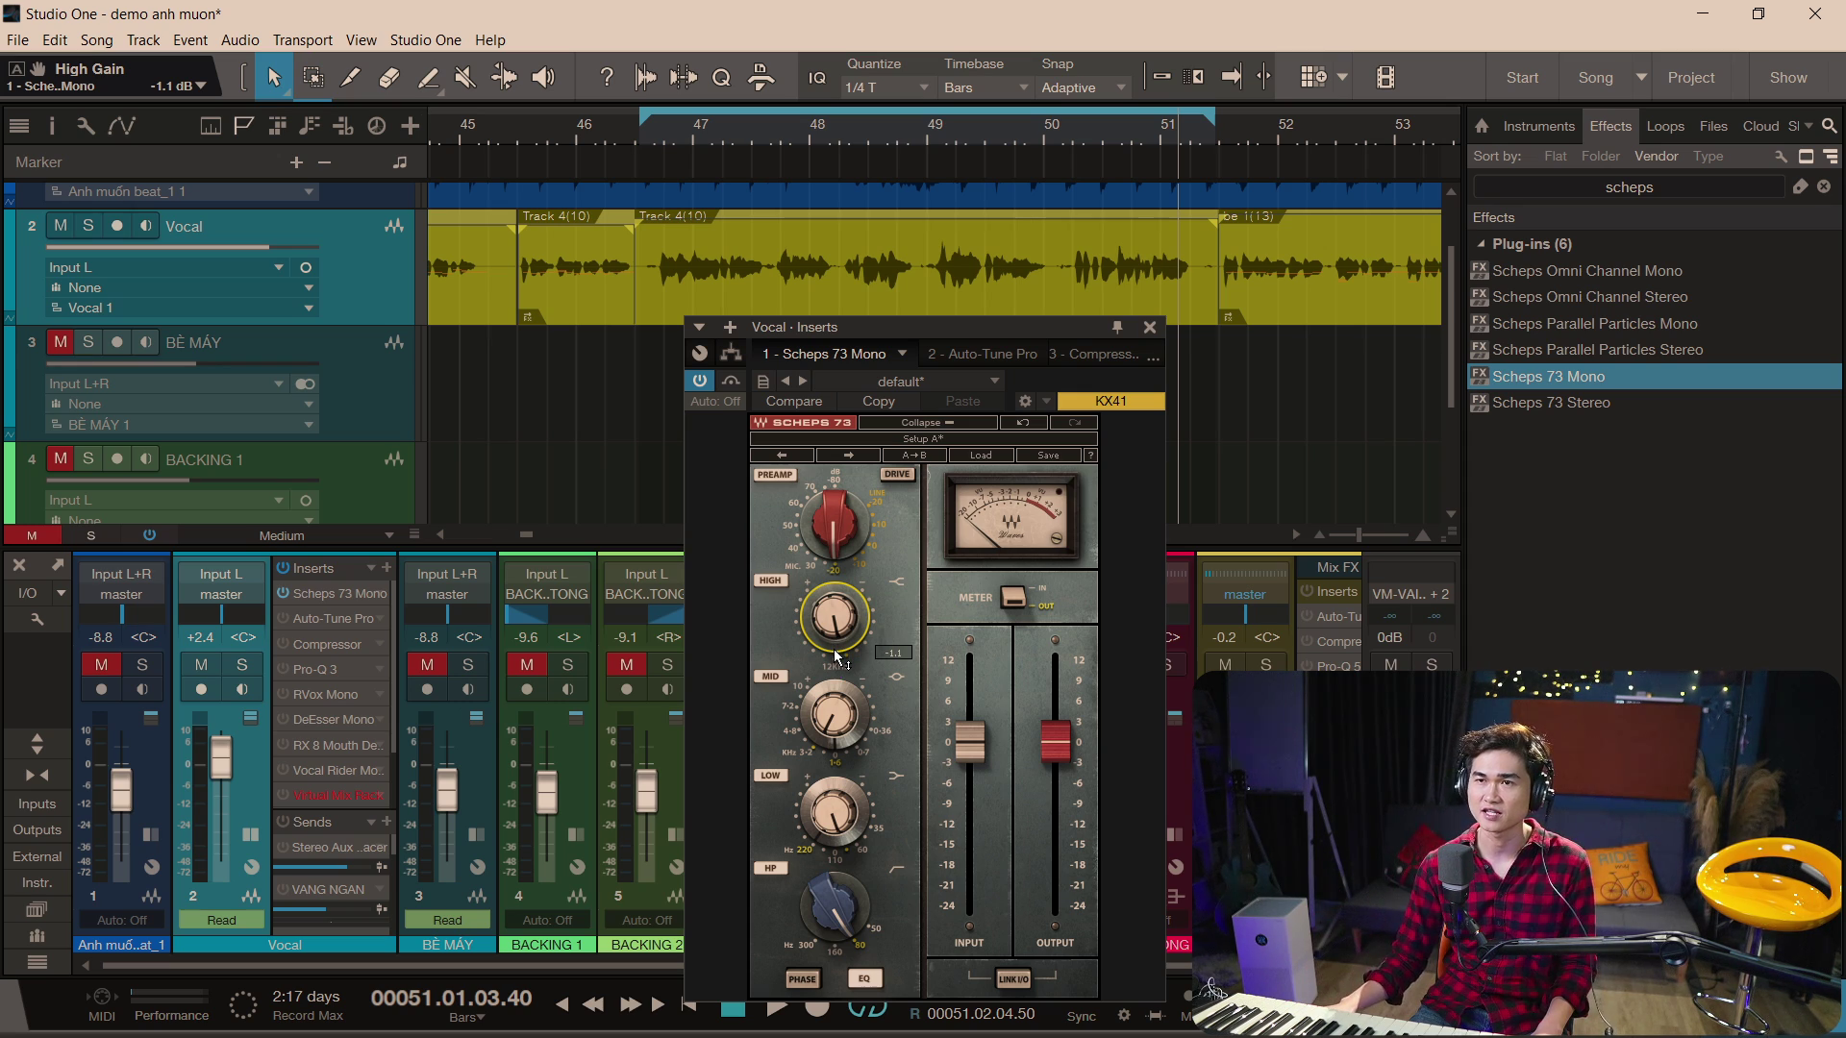
pyautogui.moveTo(847, 630); pyautogui.dragTo(847, 625)
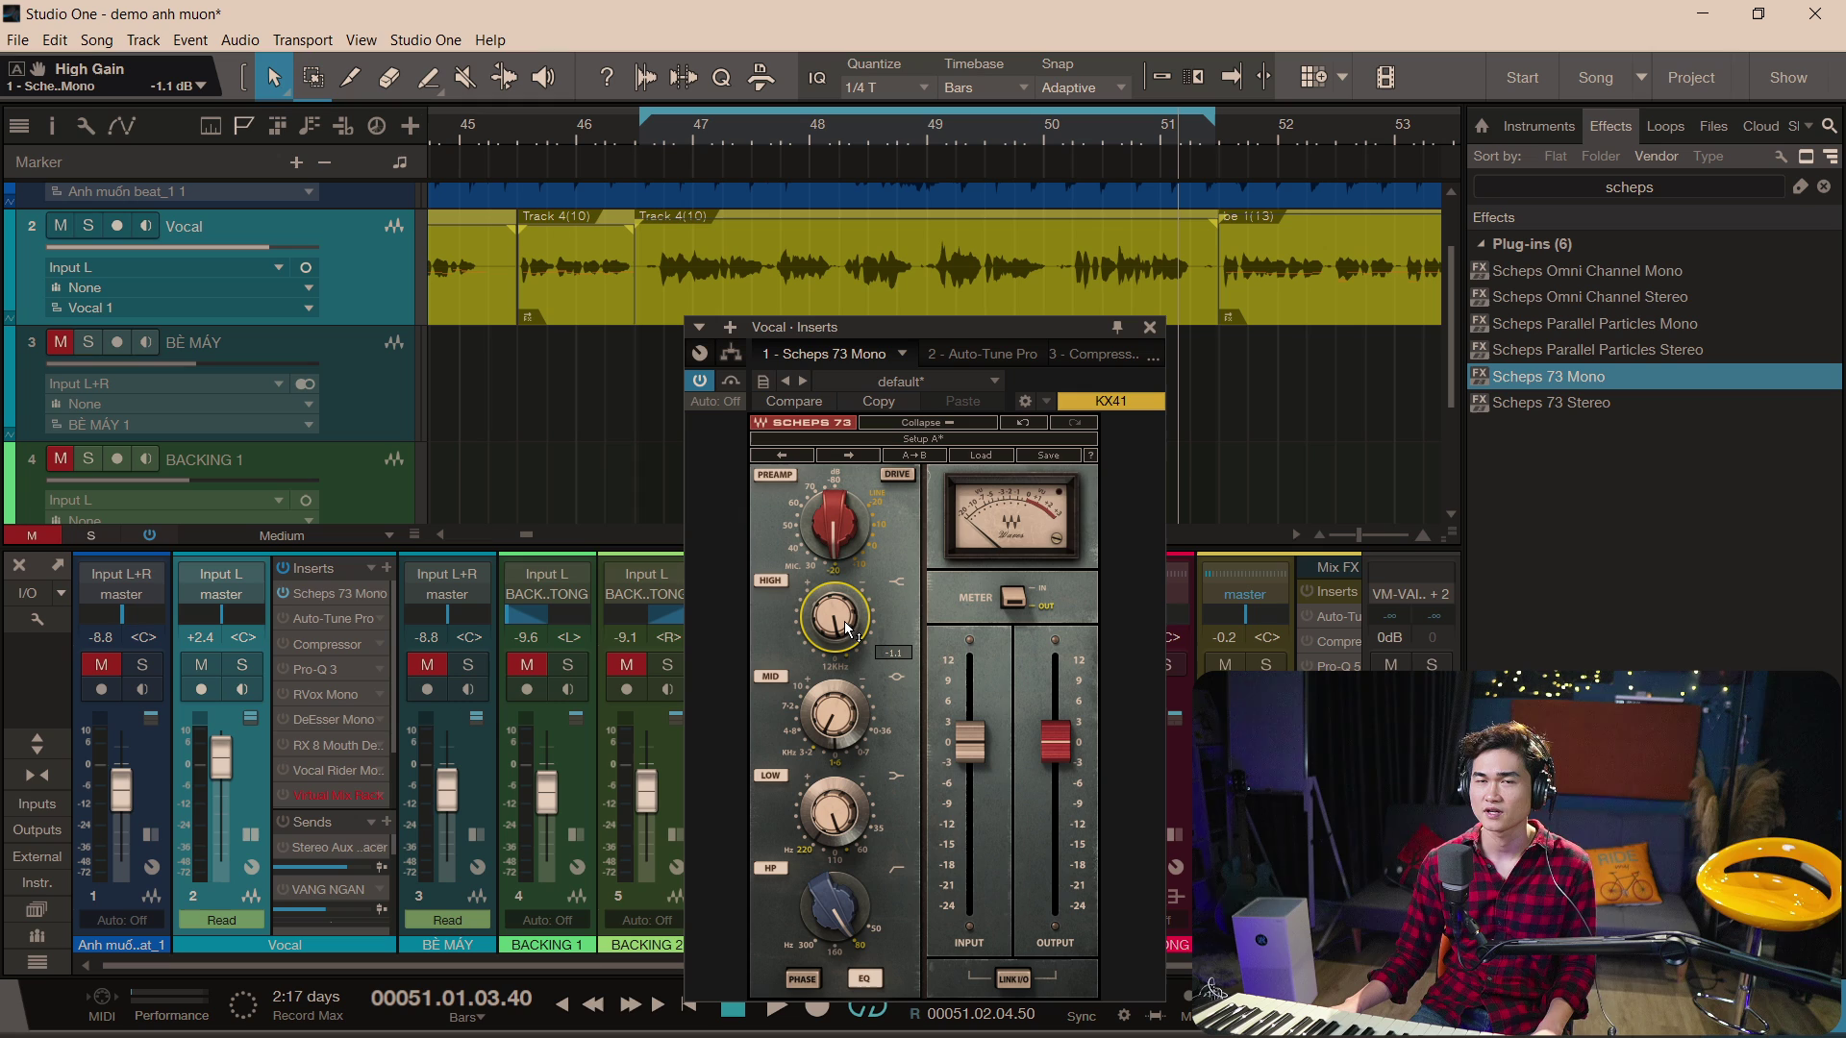
# - Open Pro-Q 3 from the Vocal inserts, move its window fully into view, and adjust the high shelf to 10412 Hz and +5.91 dB
pyautogui.click(312, 672)
pyautogui.moveTo(1370, 336); pyautogui.dragTo(918, 106)
pyautogui.moveTo(1256, 429)
pyautogui.mouseDown()
pyautogui.moveTo(1231, 530)
pyautogui.moveTo(1219, 415)
pyautogui.moveTo(1239, 543)
pyautogui.moveTo(1269, 437)
pyautogui.moveTo(1248, 427)
pyautogui.mouseUp()
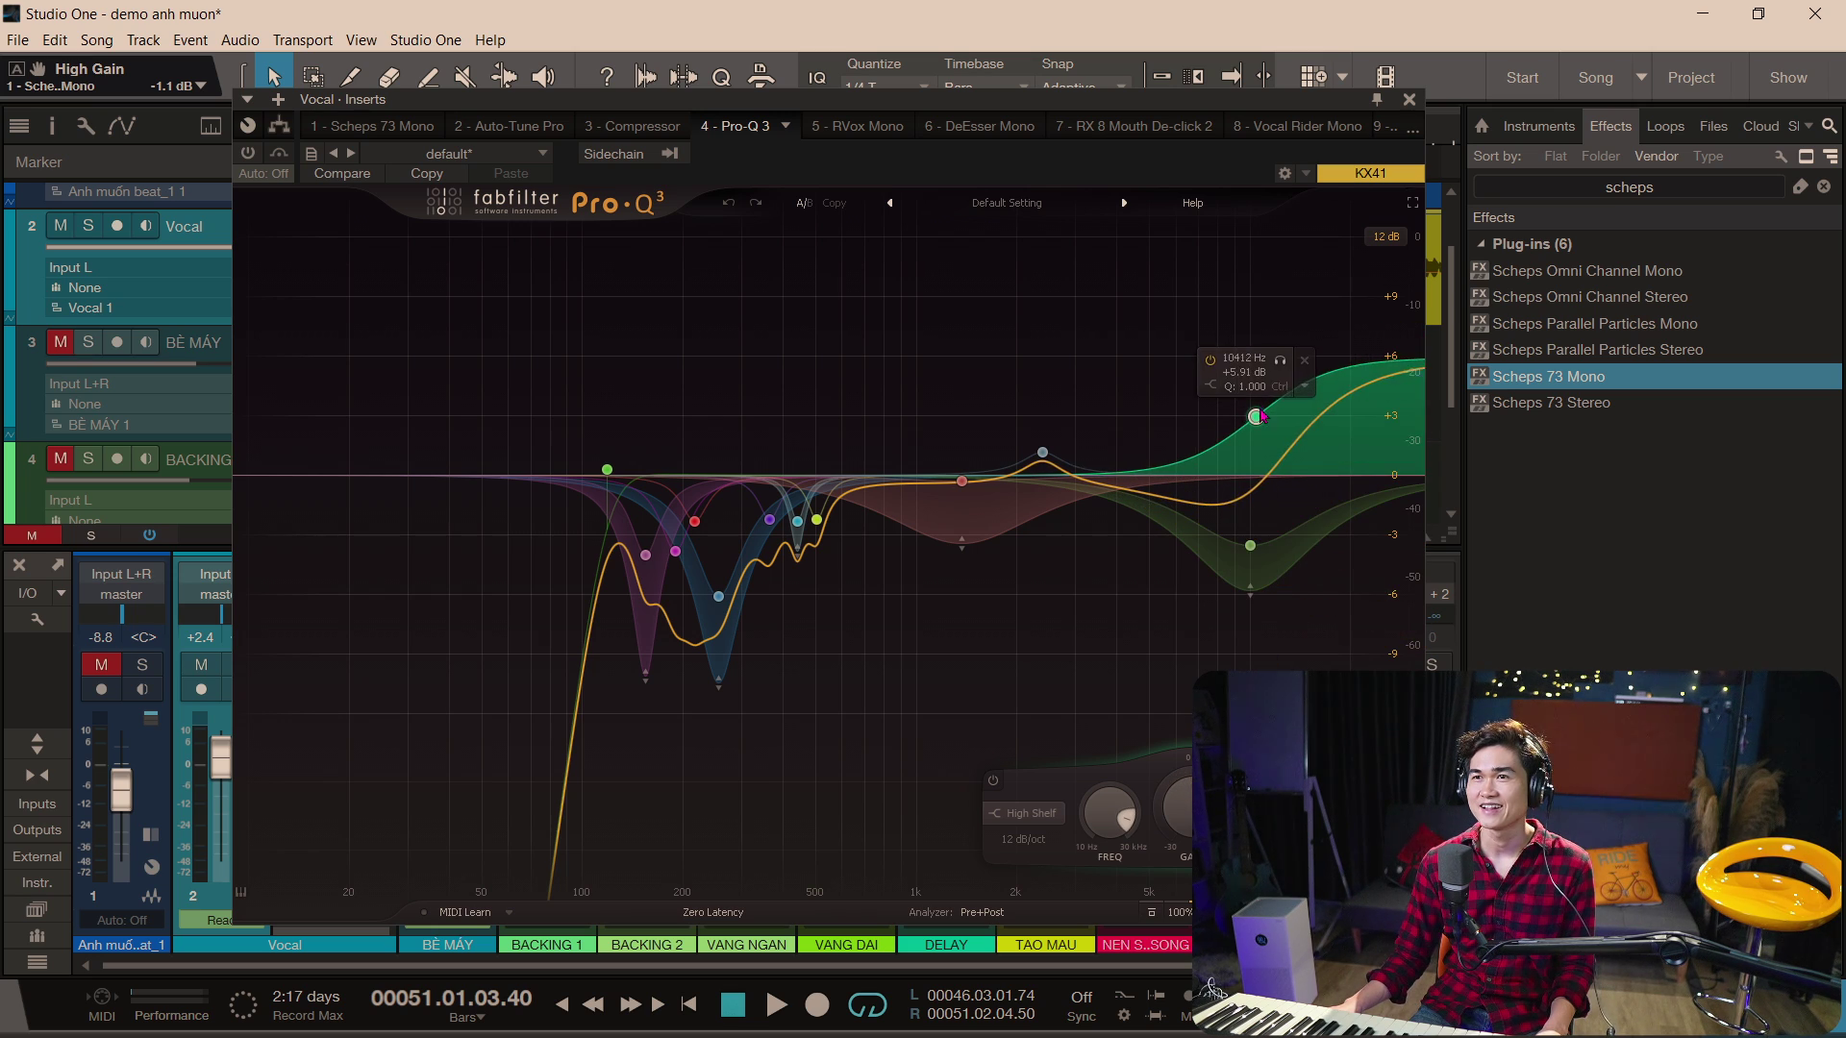
# - Check the shape and slope options of the 2388.8 Hz band, keep Bell at 12 dB/oct, and move it to about 2220 Hz and -3.4 dB
pyautogui.rightClick(1043, 453)
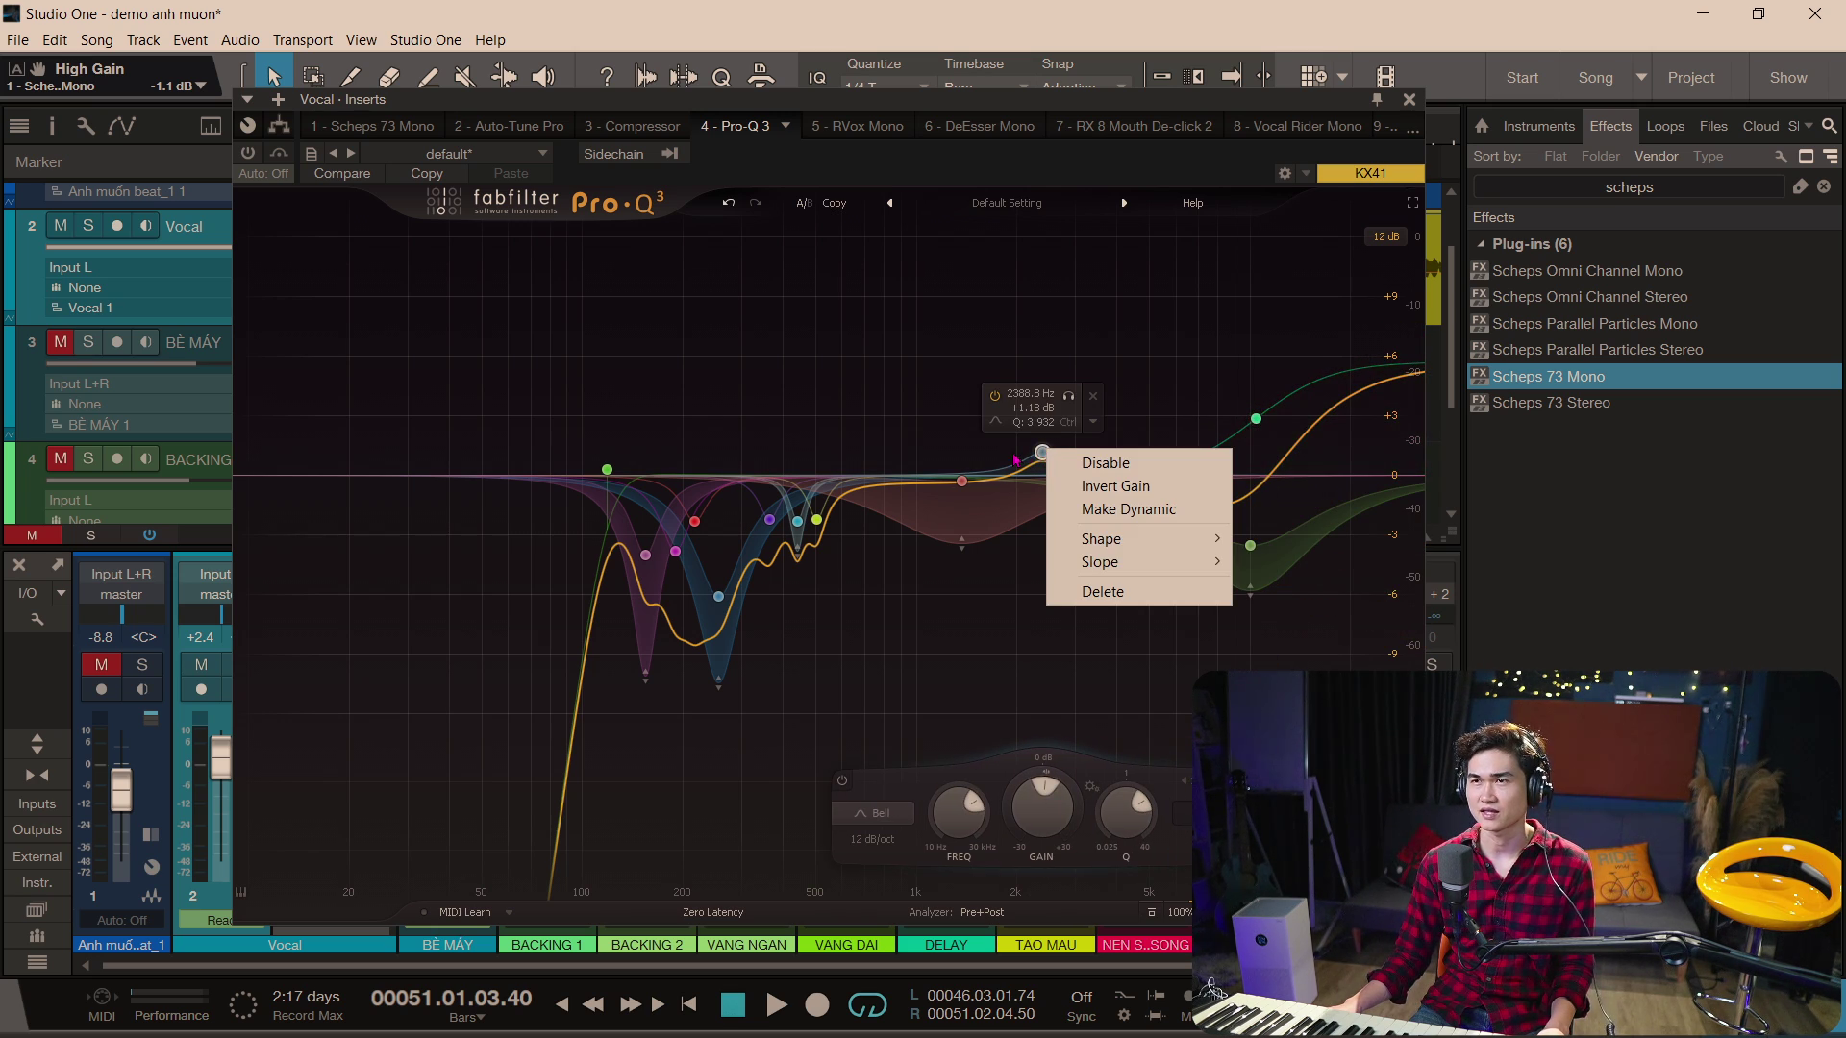
pyautogui.moveTo(1105, 543)
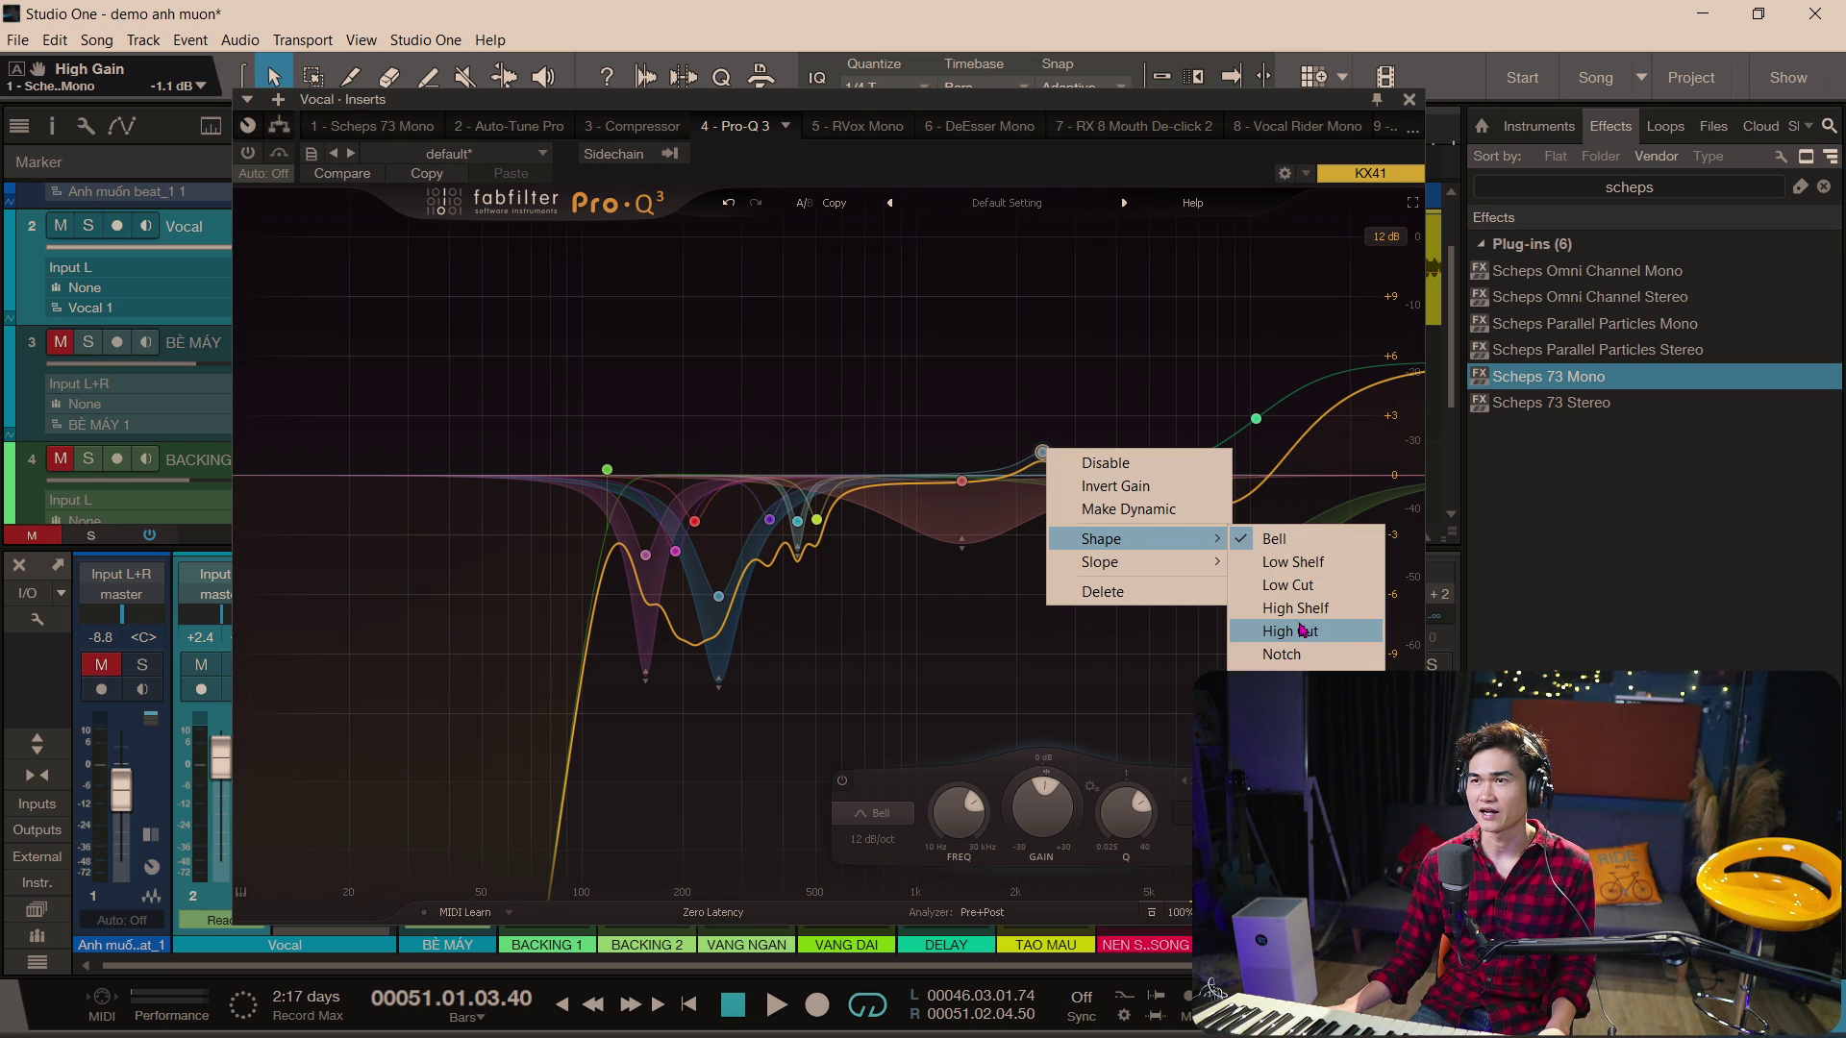
pyautogui.click(1305, 677)
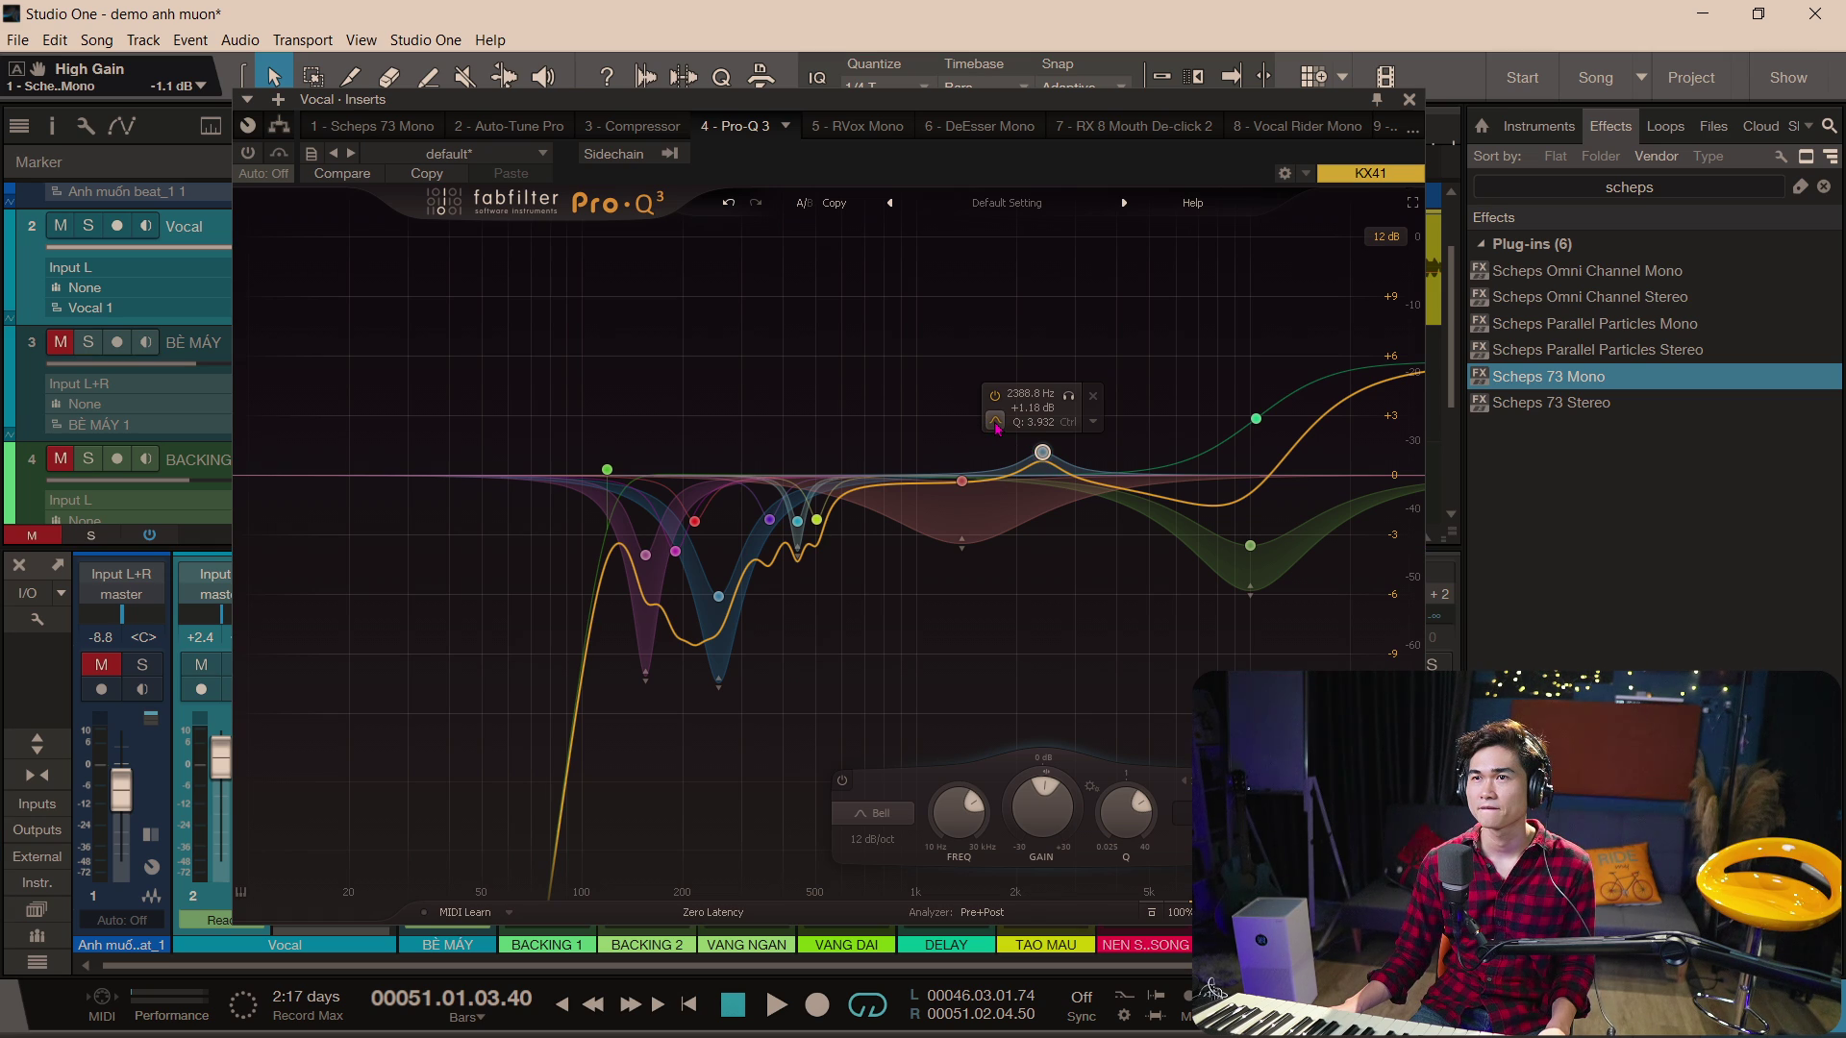
pyautogui.rightClick(1043, 460)
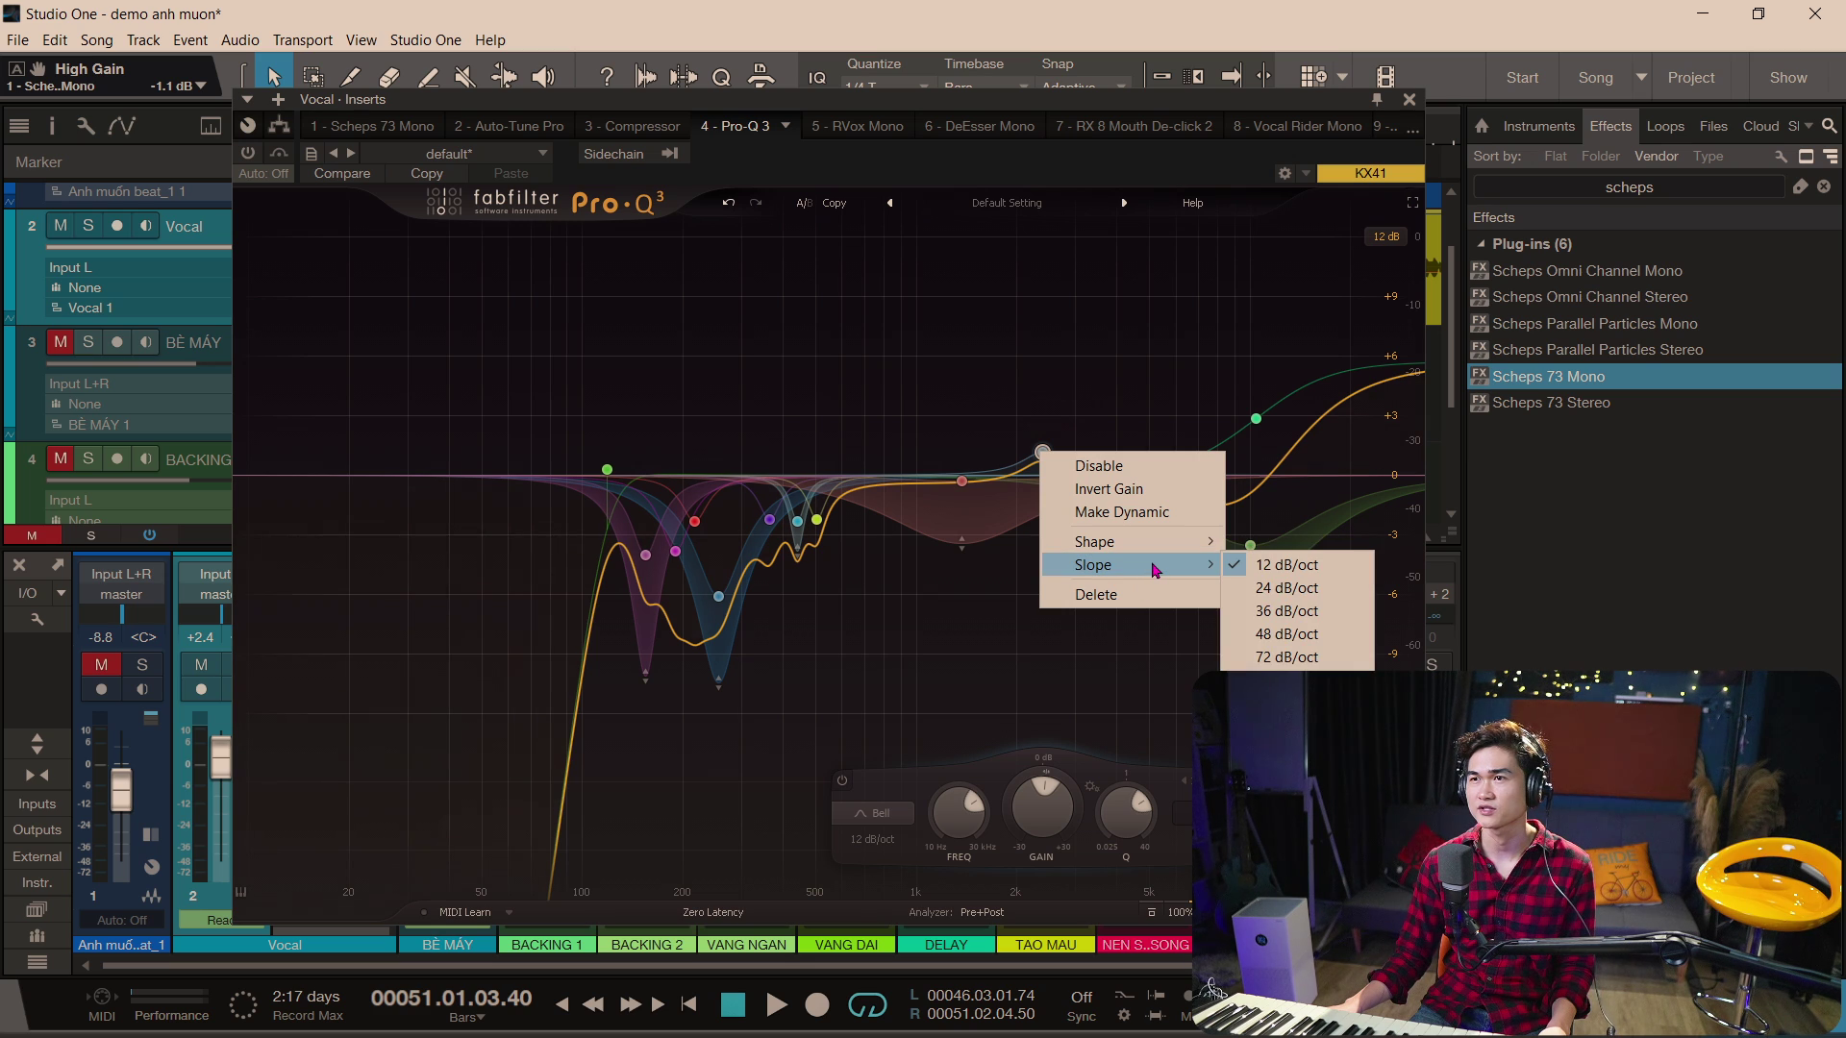
pyautogui.moveTo(1182, 553)
pyautogui.click(1250, 542)
pyautogui.moveTo(1044, 451); pyautogui.dragTo(1031, 494)
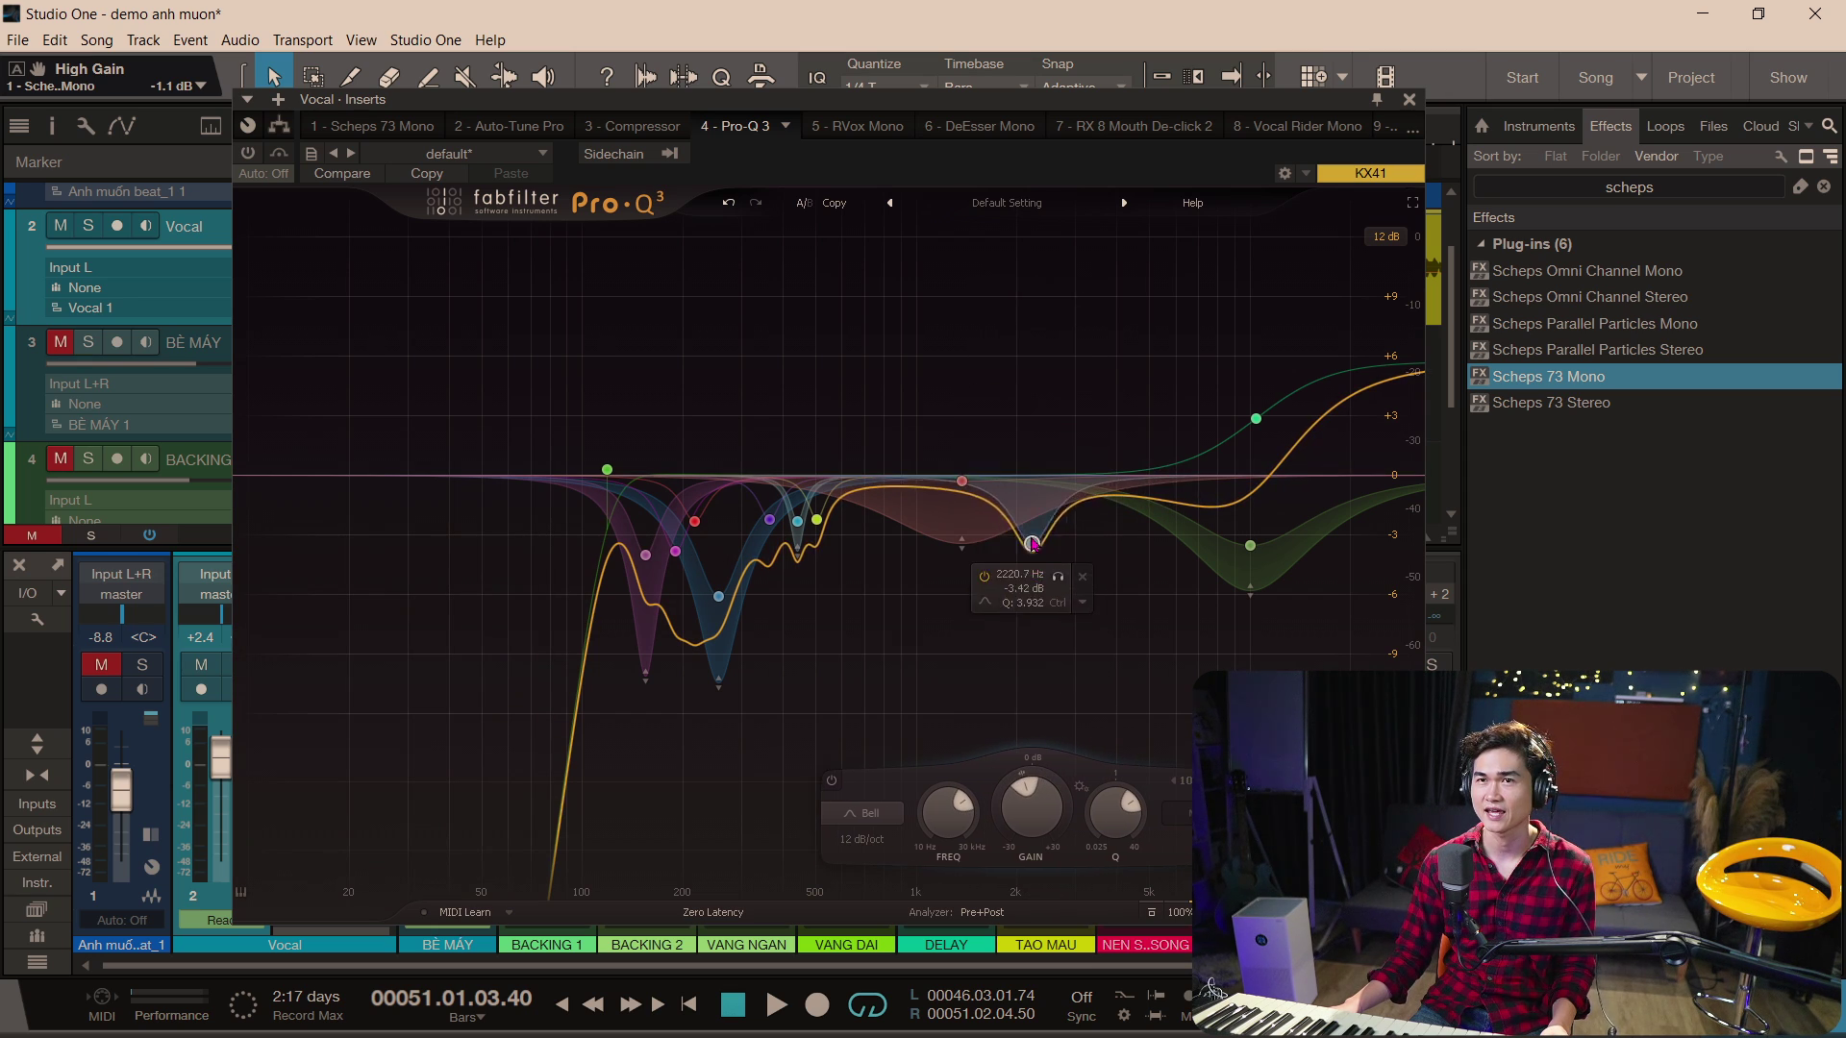
# - Adjust the Pro-Q 3 bands: low shelf at 24.648 Hz and -0.19 dB, high shelf lowered, bell band at 2485.8 Hz and +6.70 dB
pyautogui.click(362, 478)
pyautogui.moveTo(365, 481)
pyautogui.mouseDown()
pyautogui.moveTo(368, 423)
pyautogui.moveTo(379, 477)
pyautogui.mouseUp()
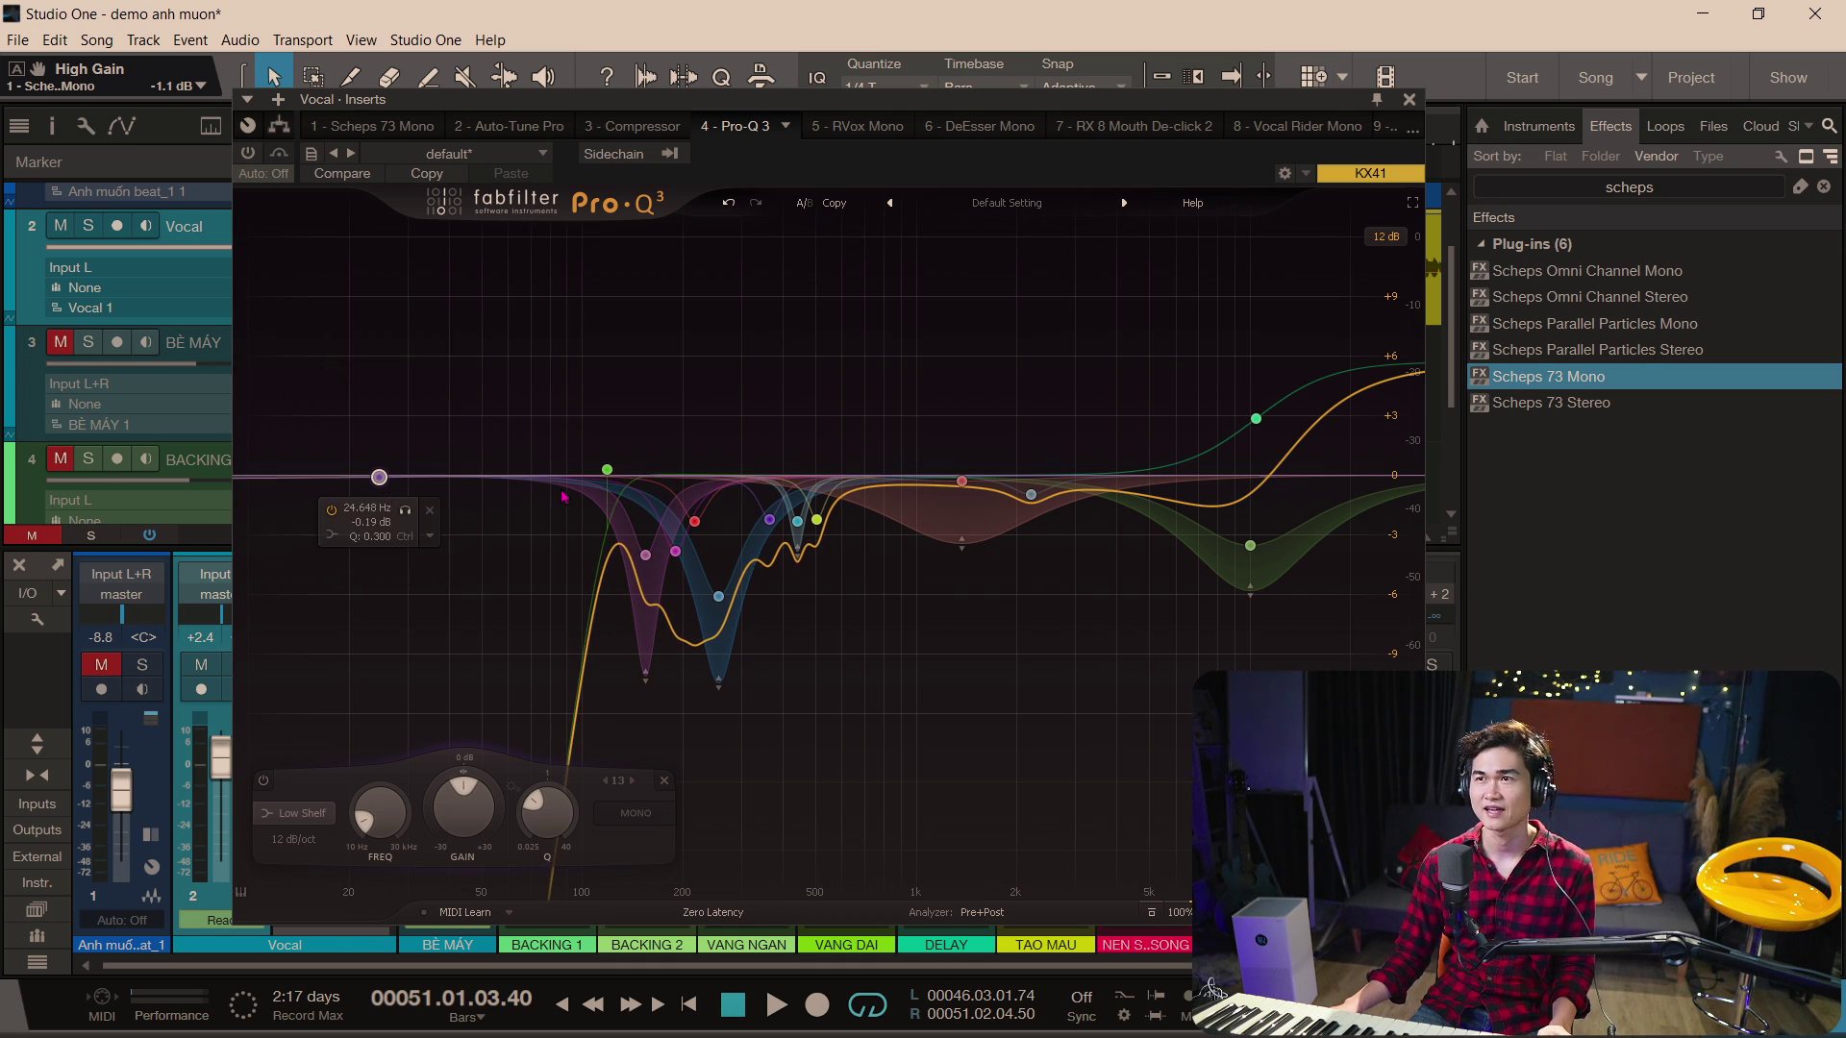
pyautogui.moveTo(1256, 419); pyautogui.dragTo(1243, 464)
pyautogui.moveTo(1041, 505); pyautogui.dragTo(1048, 342)
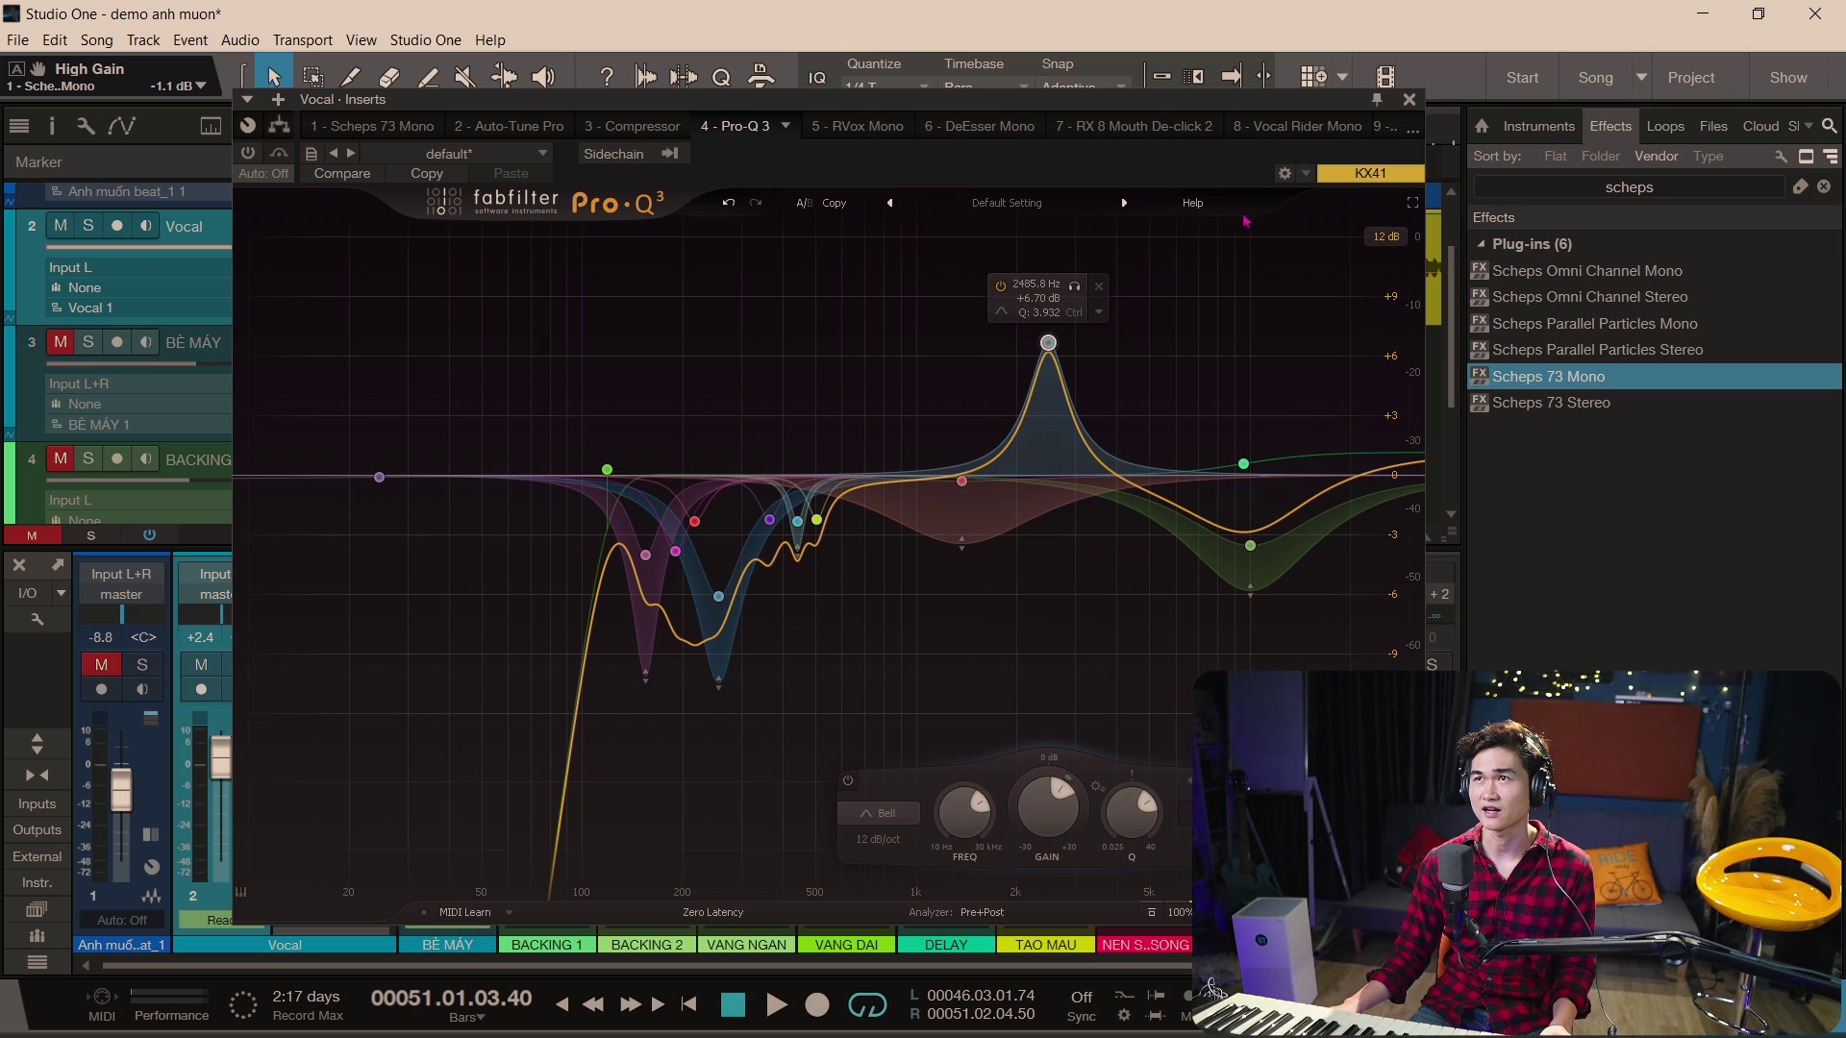
# - Close Pro-Q 3, open Scheps 73 Mono from the Vocal inserts, and move its window up into full view
pyautogui.click(1410, 100)
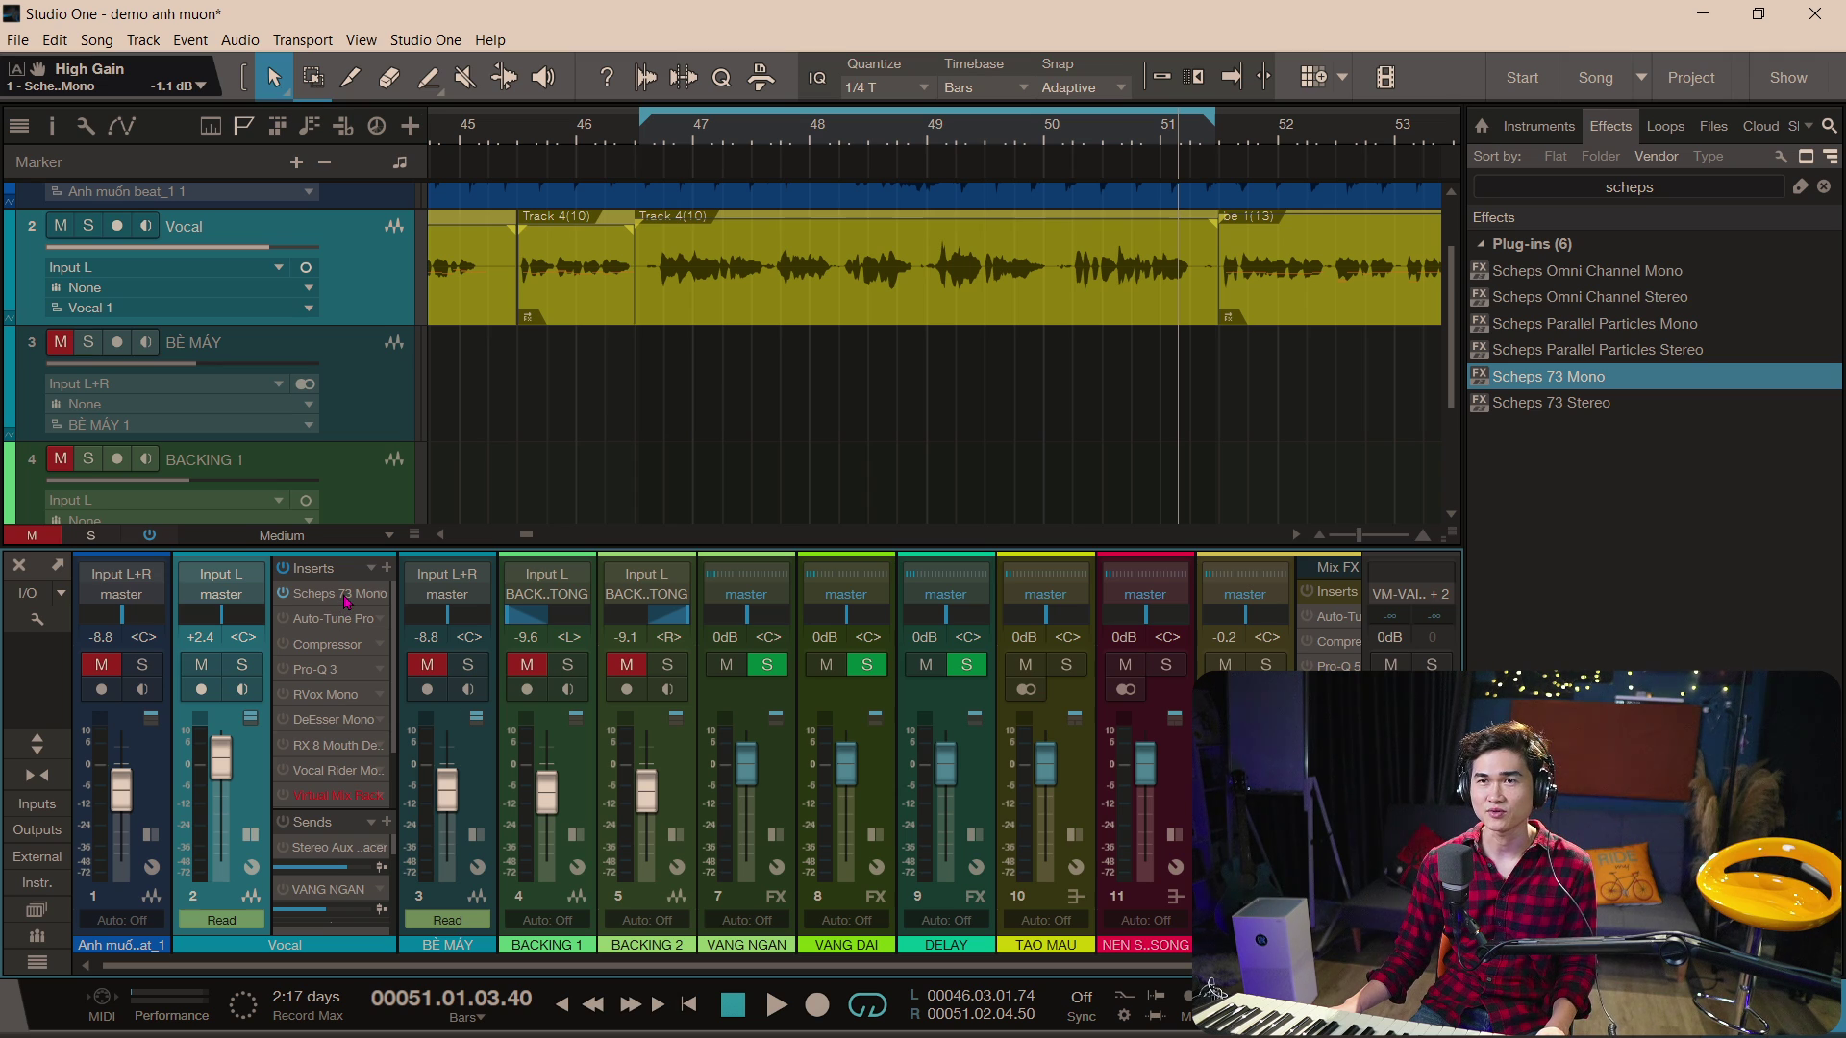
pyautogui.click(344, 596)
pyautogui.moveTo(894, 330); pyautogui.dragTo(887, 224)
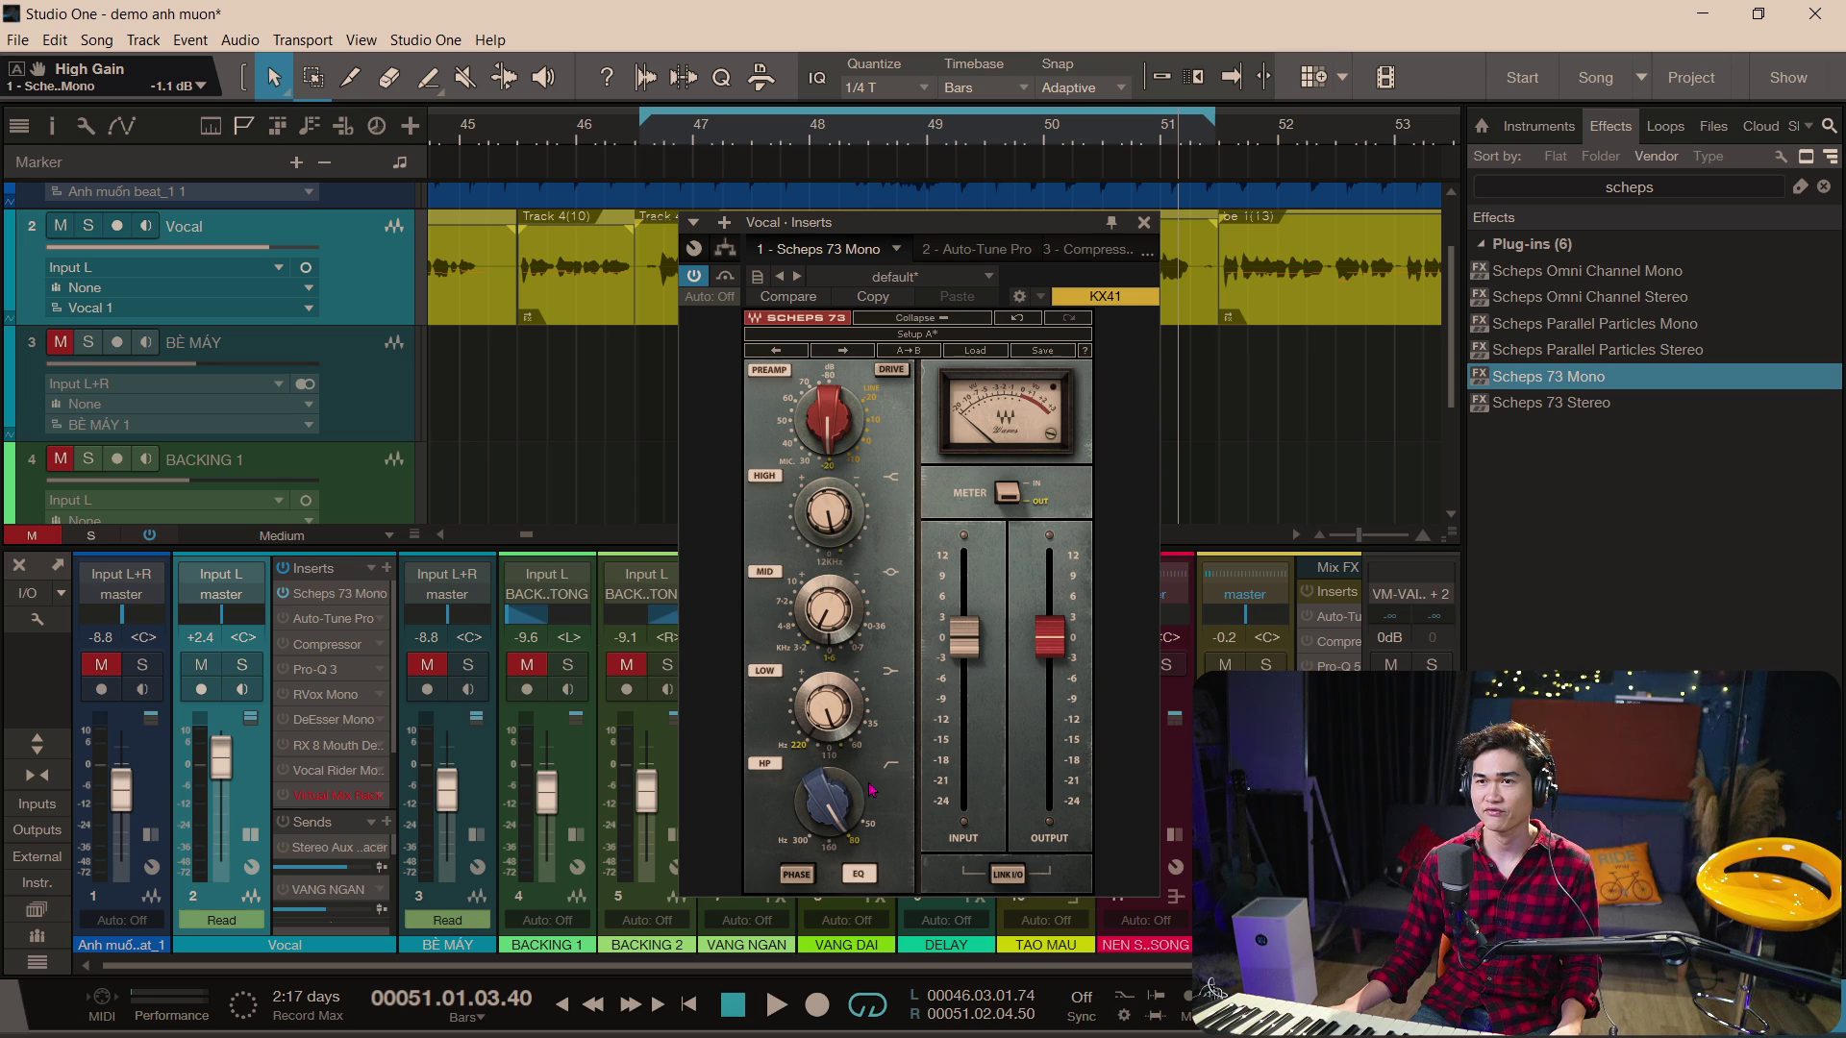
# - Switch the Scheps 73 meter to In and reset the Input fader to 0.0 dB
pyautogui.click(1019, 504)
pyautogui.moveTo(969, 651); pyautogui.dragTo(971, 659)
pyautogui.keyDown('alt'); pyautogui.click(971, 659); pyautogui.keyUp('alt')
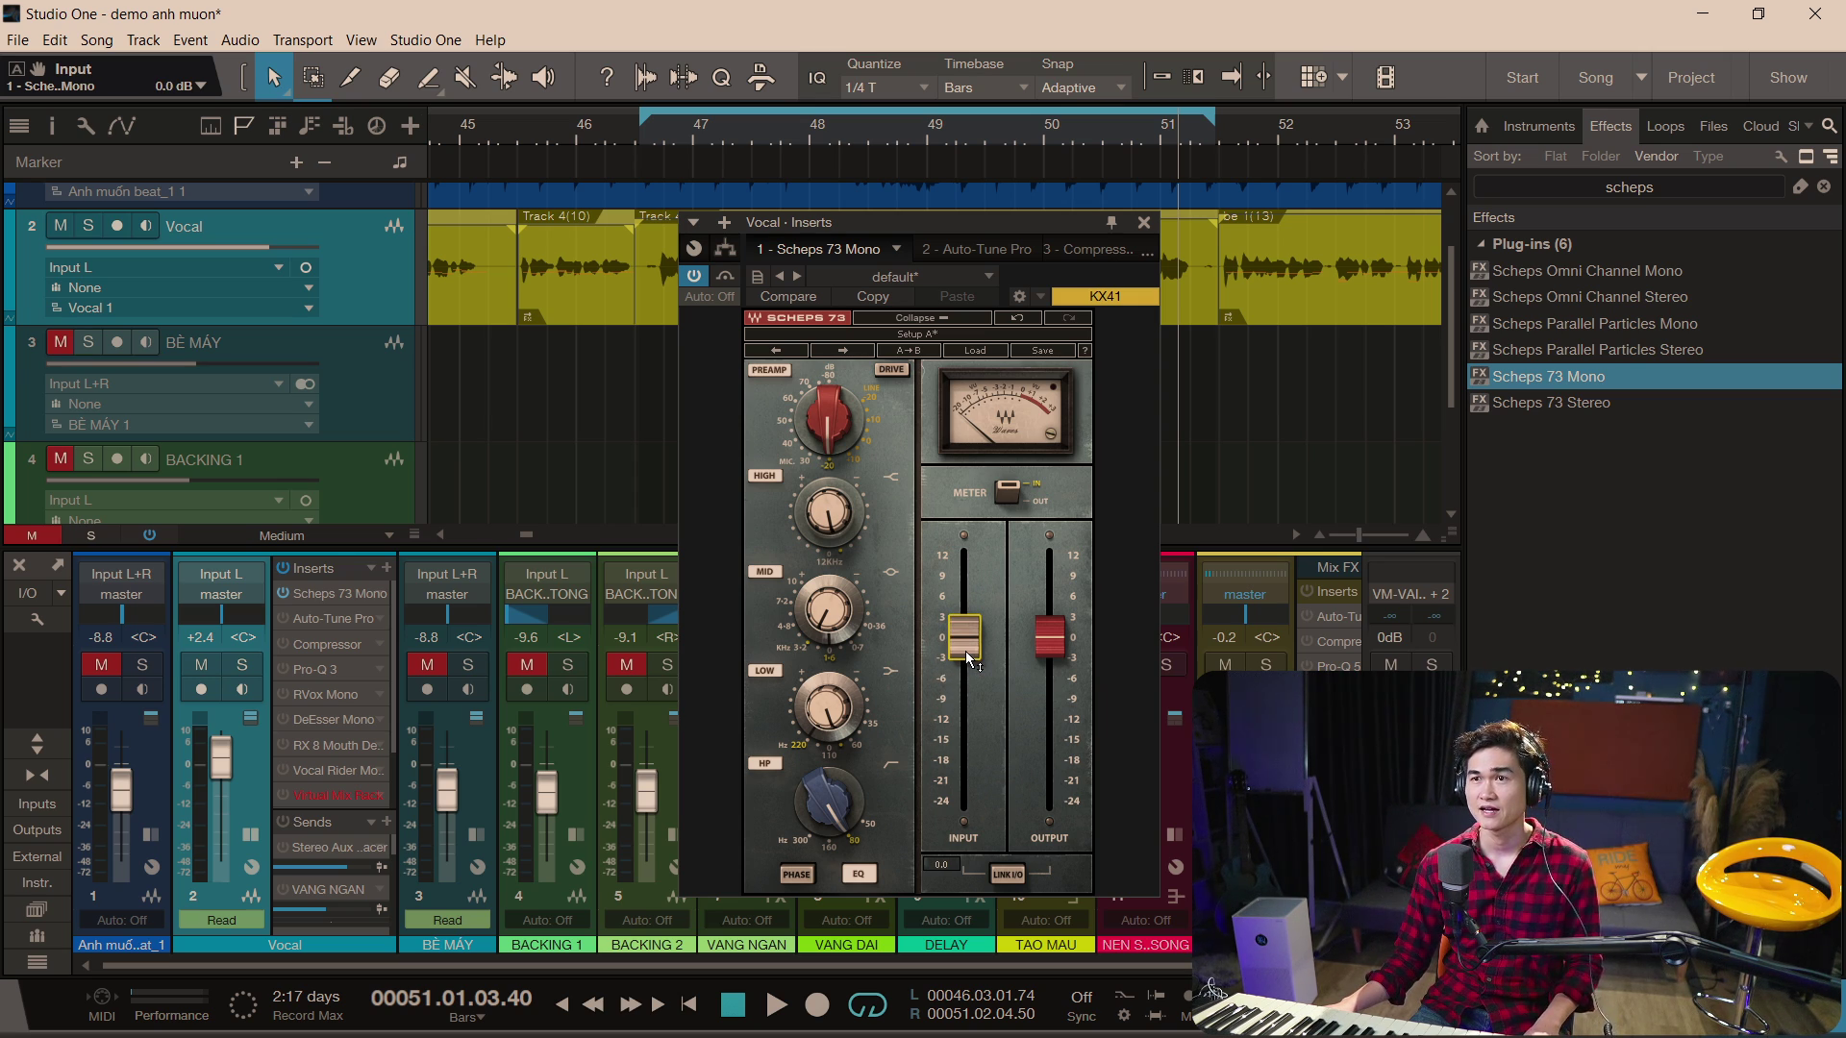
# - Enable Link I/O and lower the Input fader to -4.3 dB so the Output compensates
pyautogui.click(1010, 875)
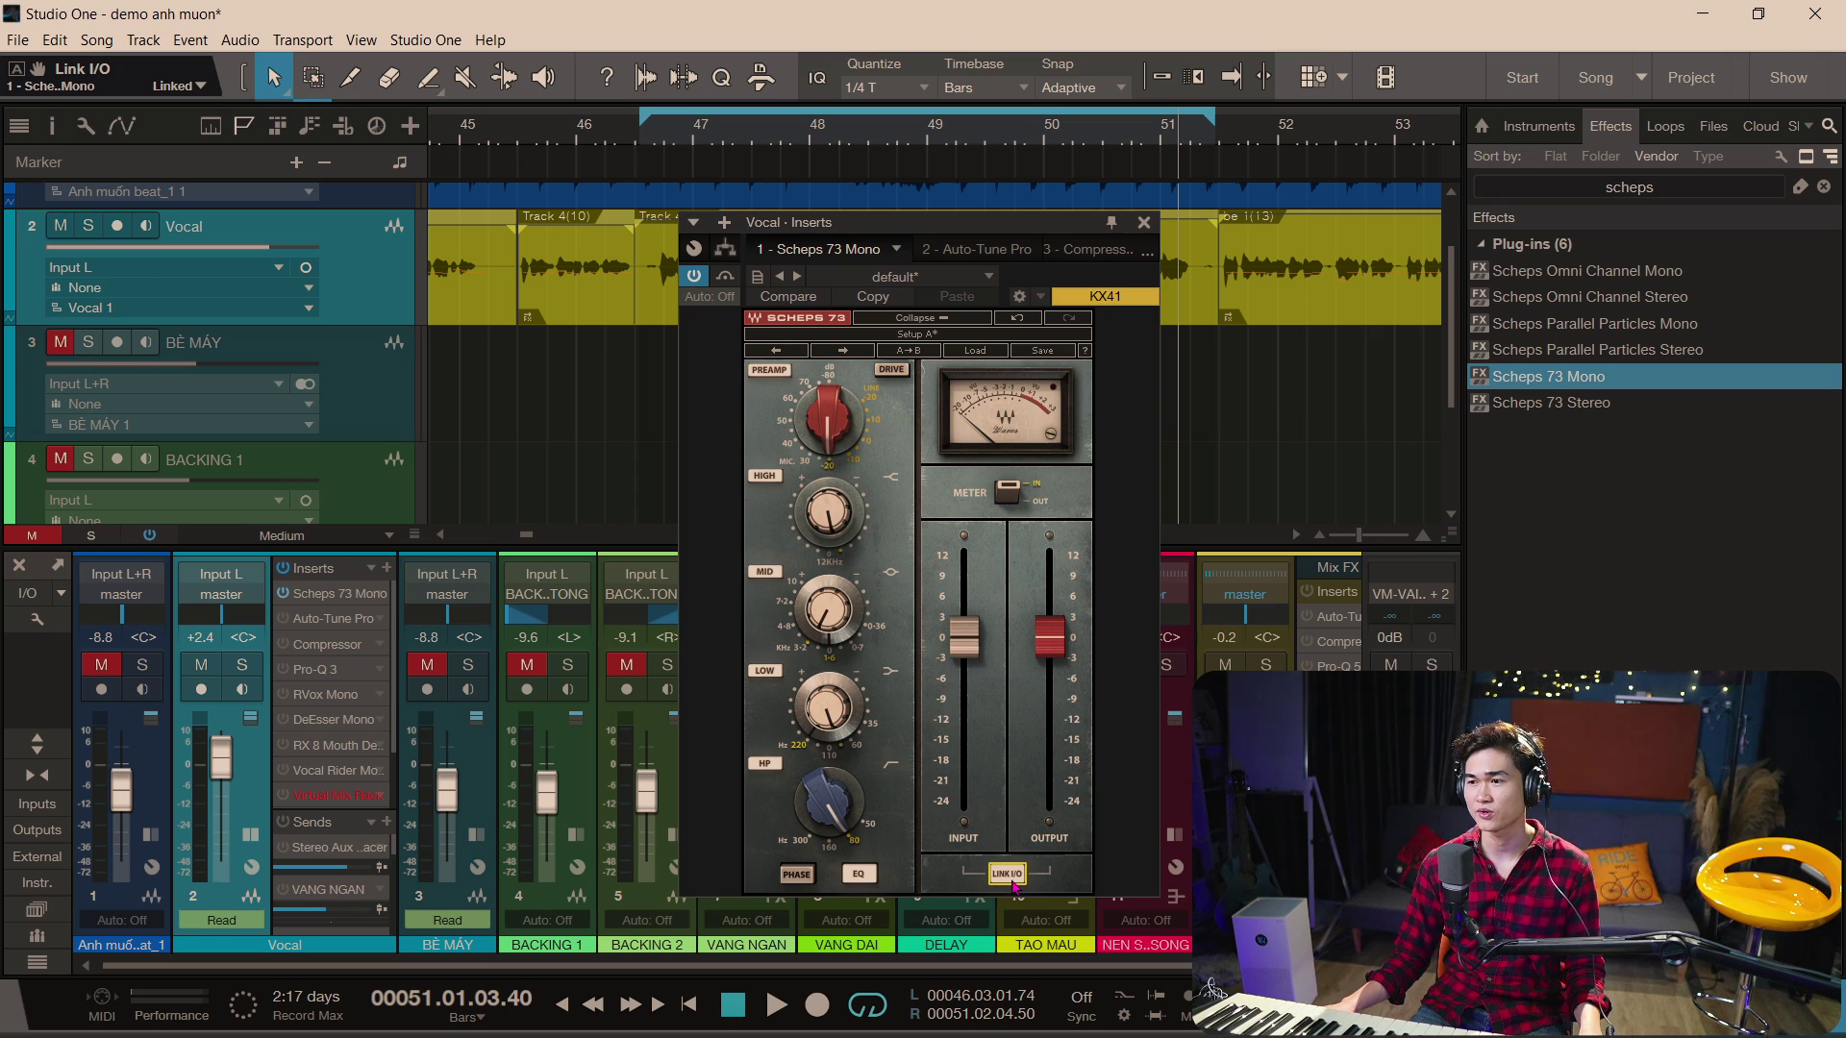
pyautogui.moveTo(971, 649)
pyautogui.mouseDown()
pyautogui.moveTo(969, 588)
pyautogui.moveTo(973, 678)
pyautogui.mouseUp()
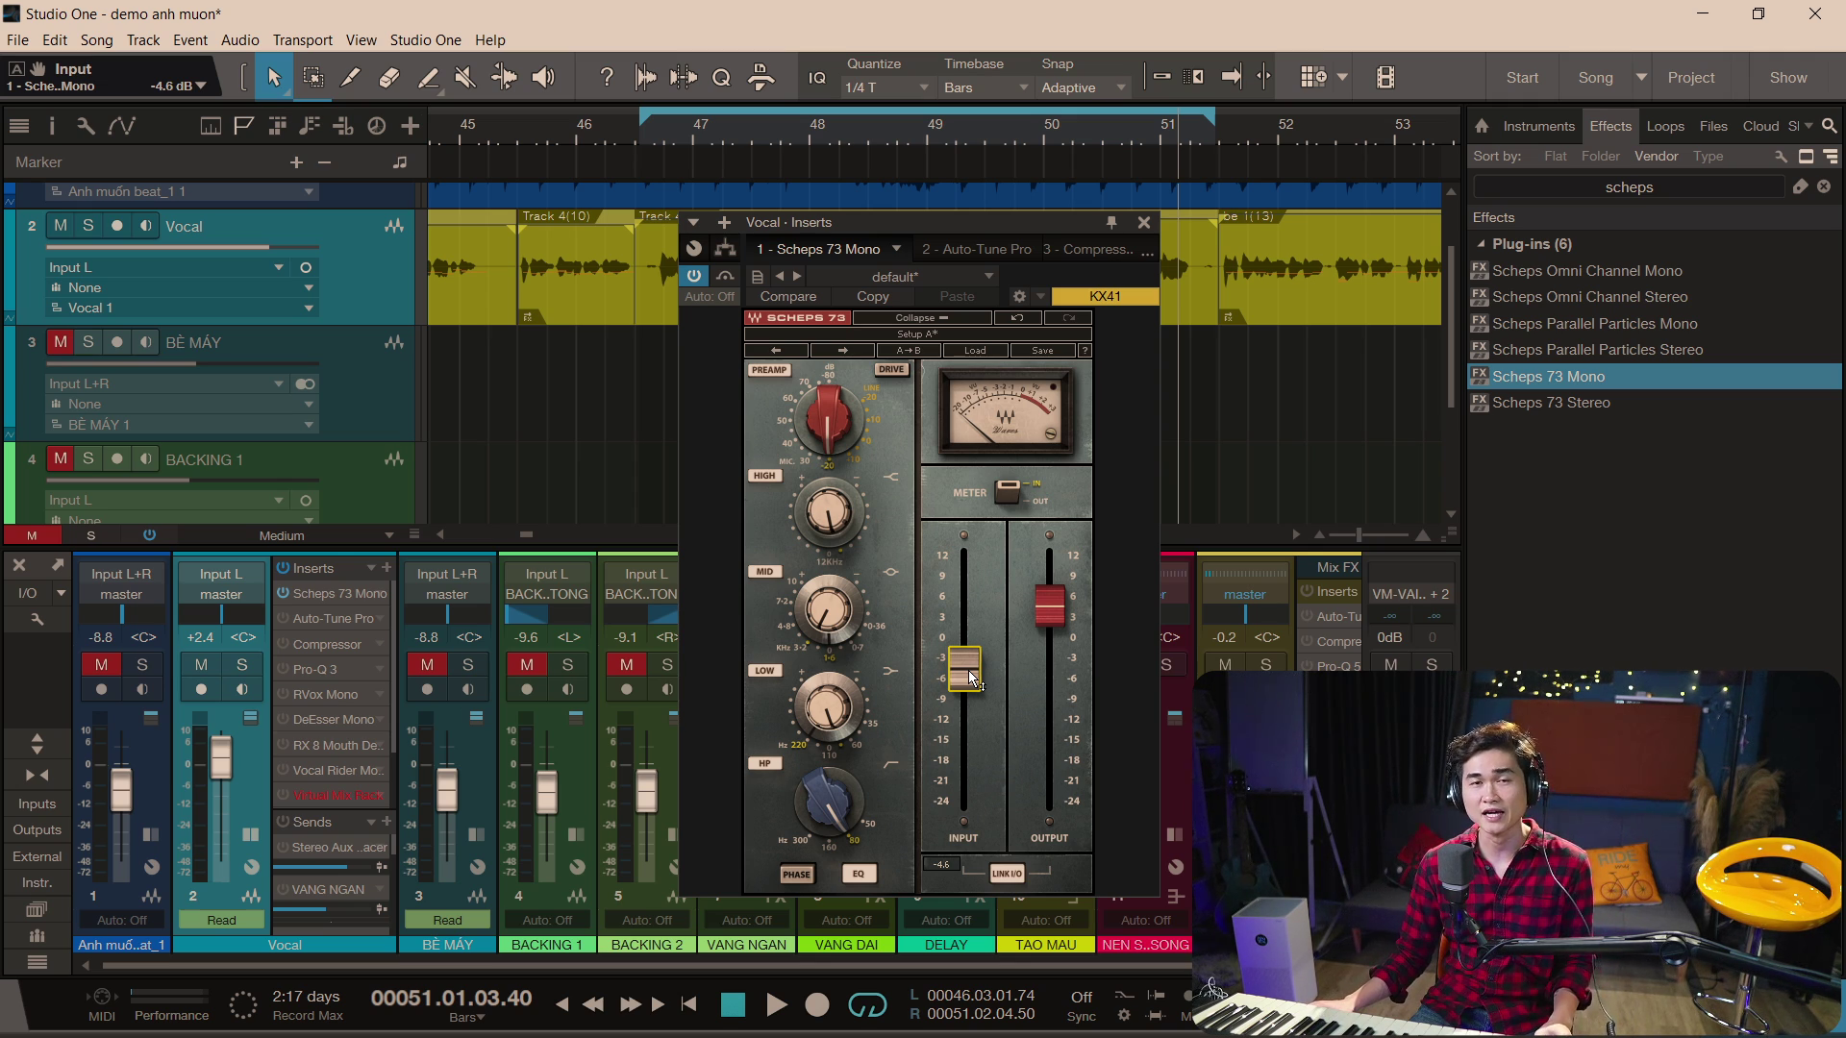
pyautogui.moveTo(964, 667); pyautogui.dragTo(965, 665)
# - Compare the meter's In and Out modes by switching between them repeatedly, ending on In
pyautogui.click(1009, 497)
pyautogui.click(1011, 497)
pyautogui.click(1014, 492)
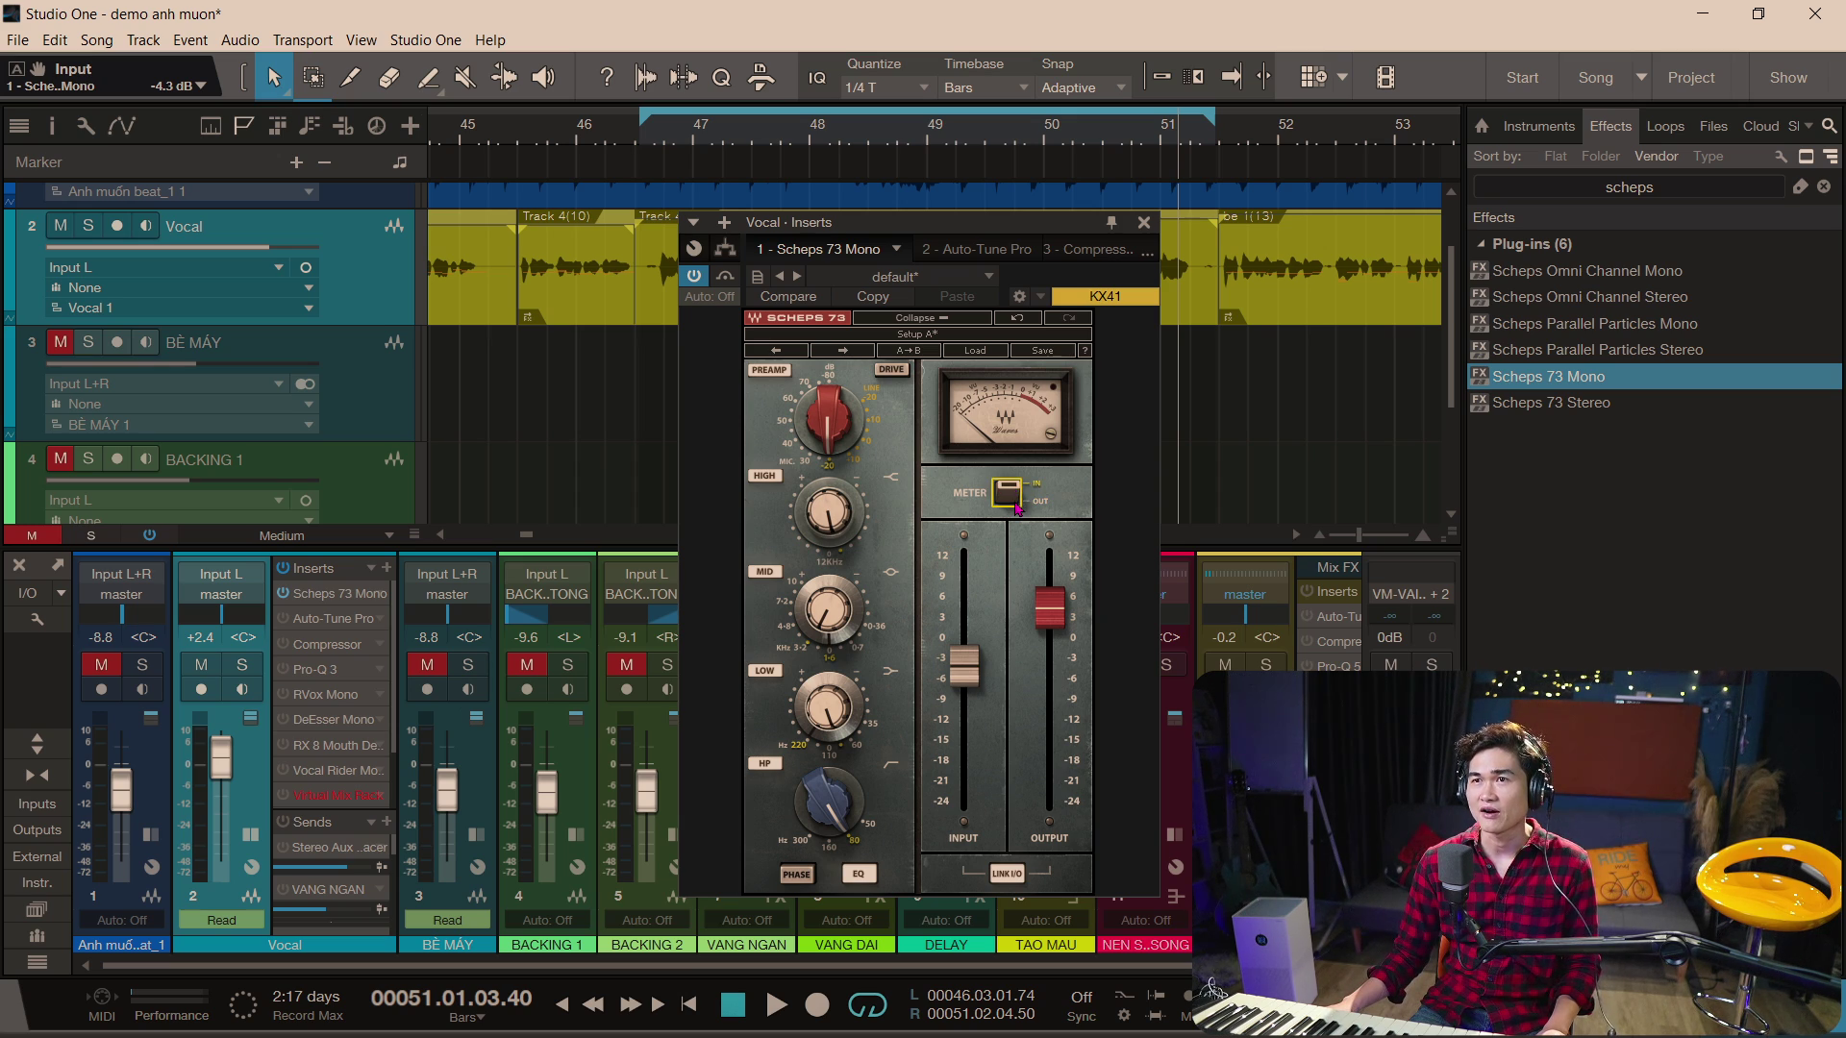
pyautogui.click(1013, 501)
pyautogui.click(1011, 503)
pyautogui.click(1012, 499)
pyautogui.click(1013, 495)
pyautogui.click(1014, 491)
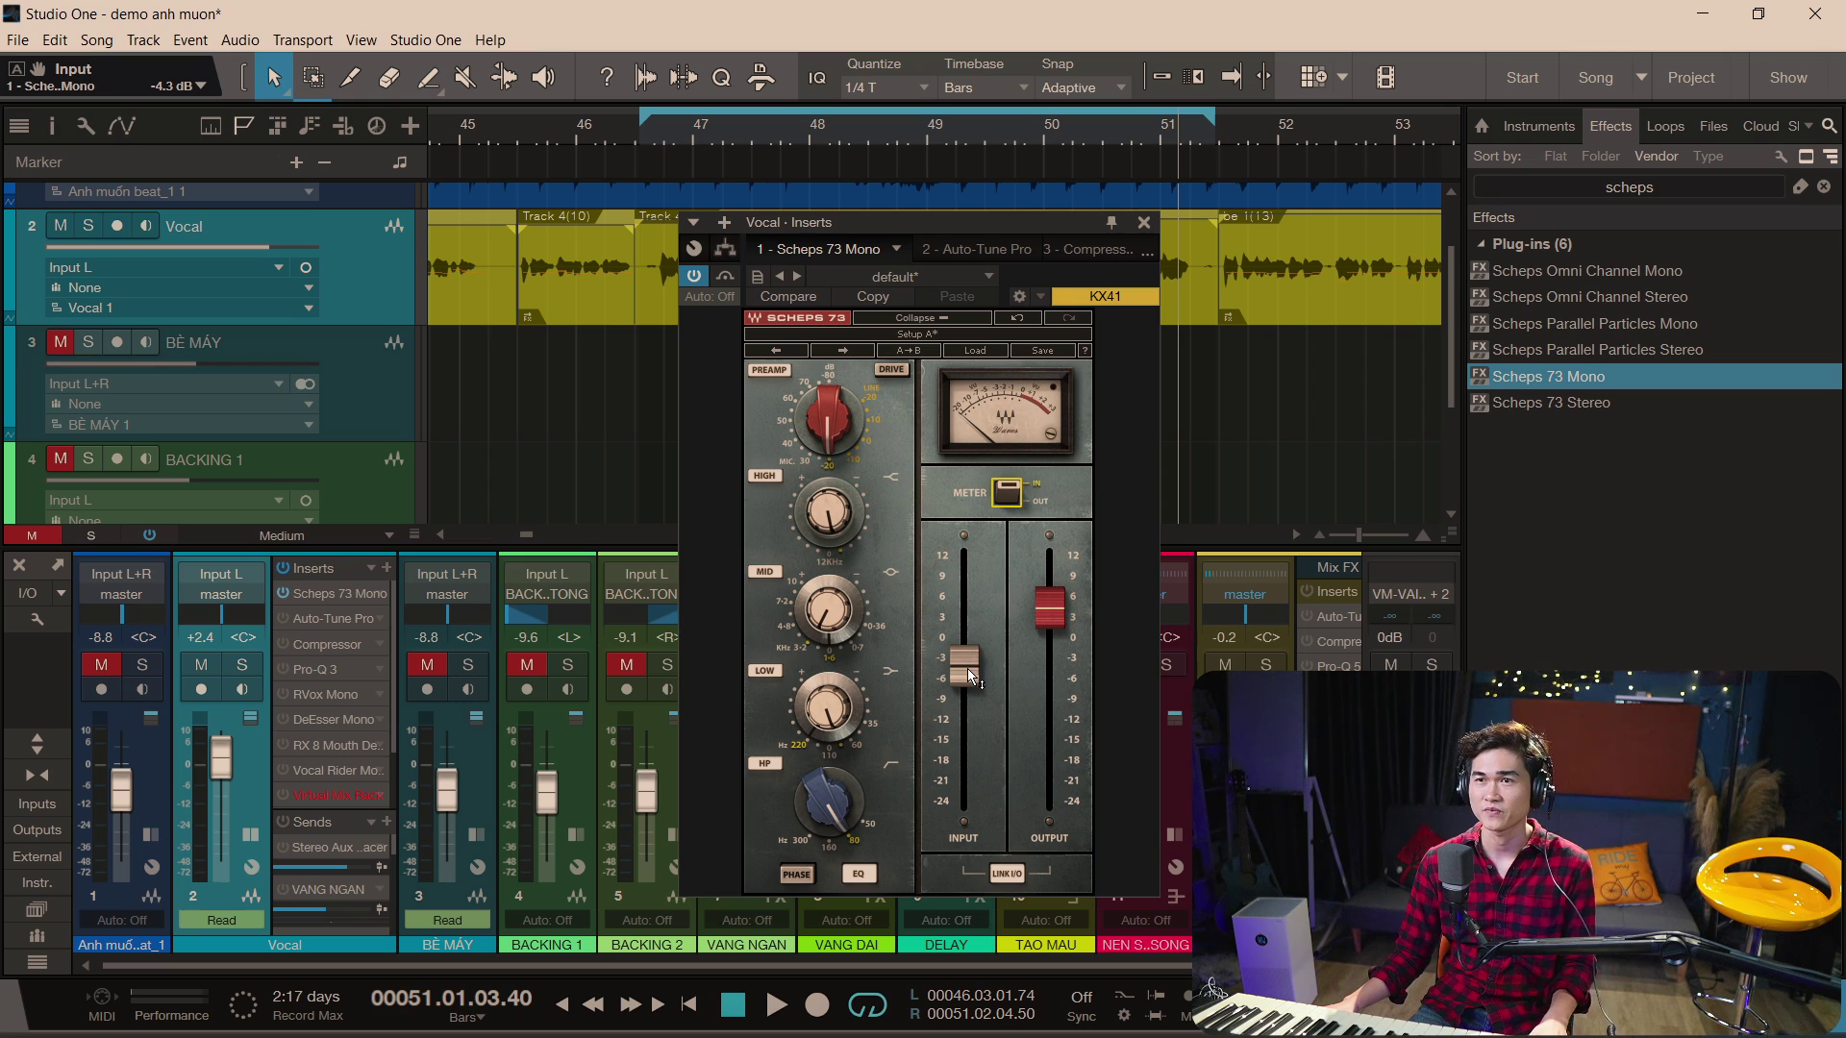
# - Play the looped vocal passage and fine-tune the linked Input fader to -2.8 dB while watching the meter
pyautogui.moveTo(969, 673)
pyautogui.mouseDown()
pyautogui.moveTo(974, 593)
pyautogui.moveTo(971, 661)
pyautogui.mouseUp()
pyautogui.press('space')
pyautogui.press('space')
pyautogui.press('space')
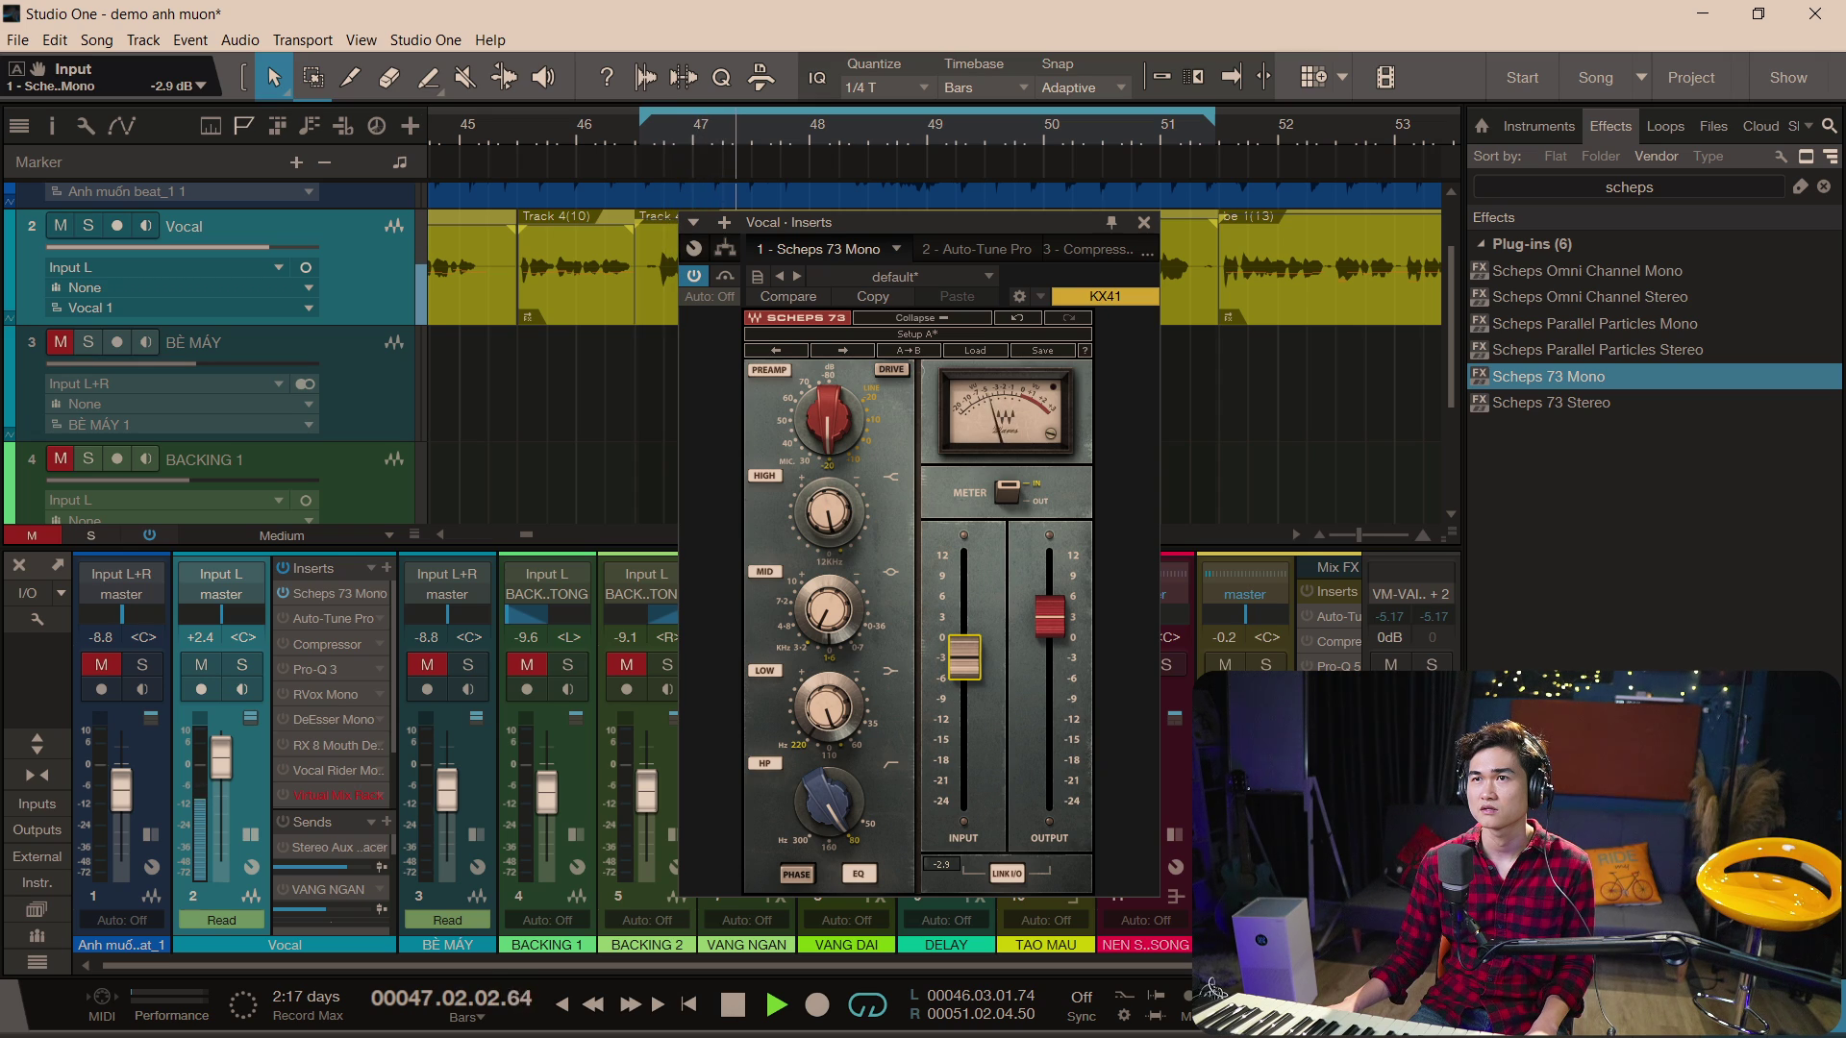
pyautogui.moveTo(964, 658); pyautogui.dragTo(965, 654)
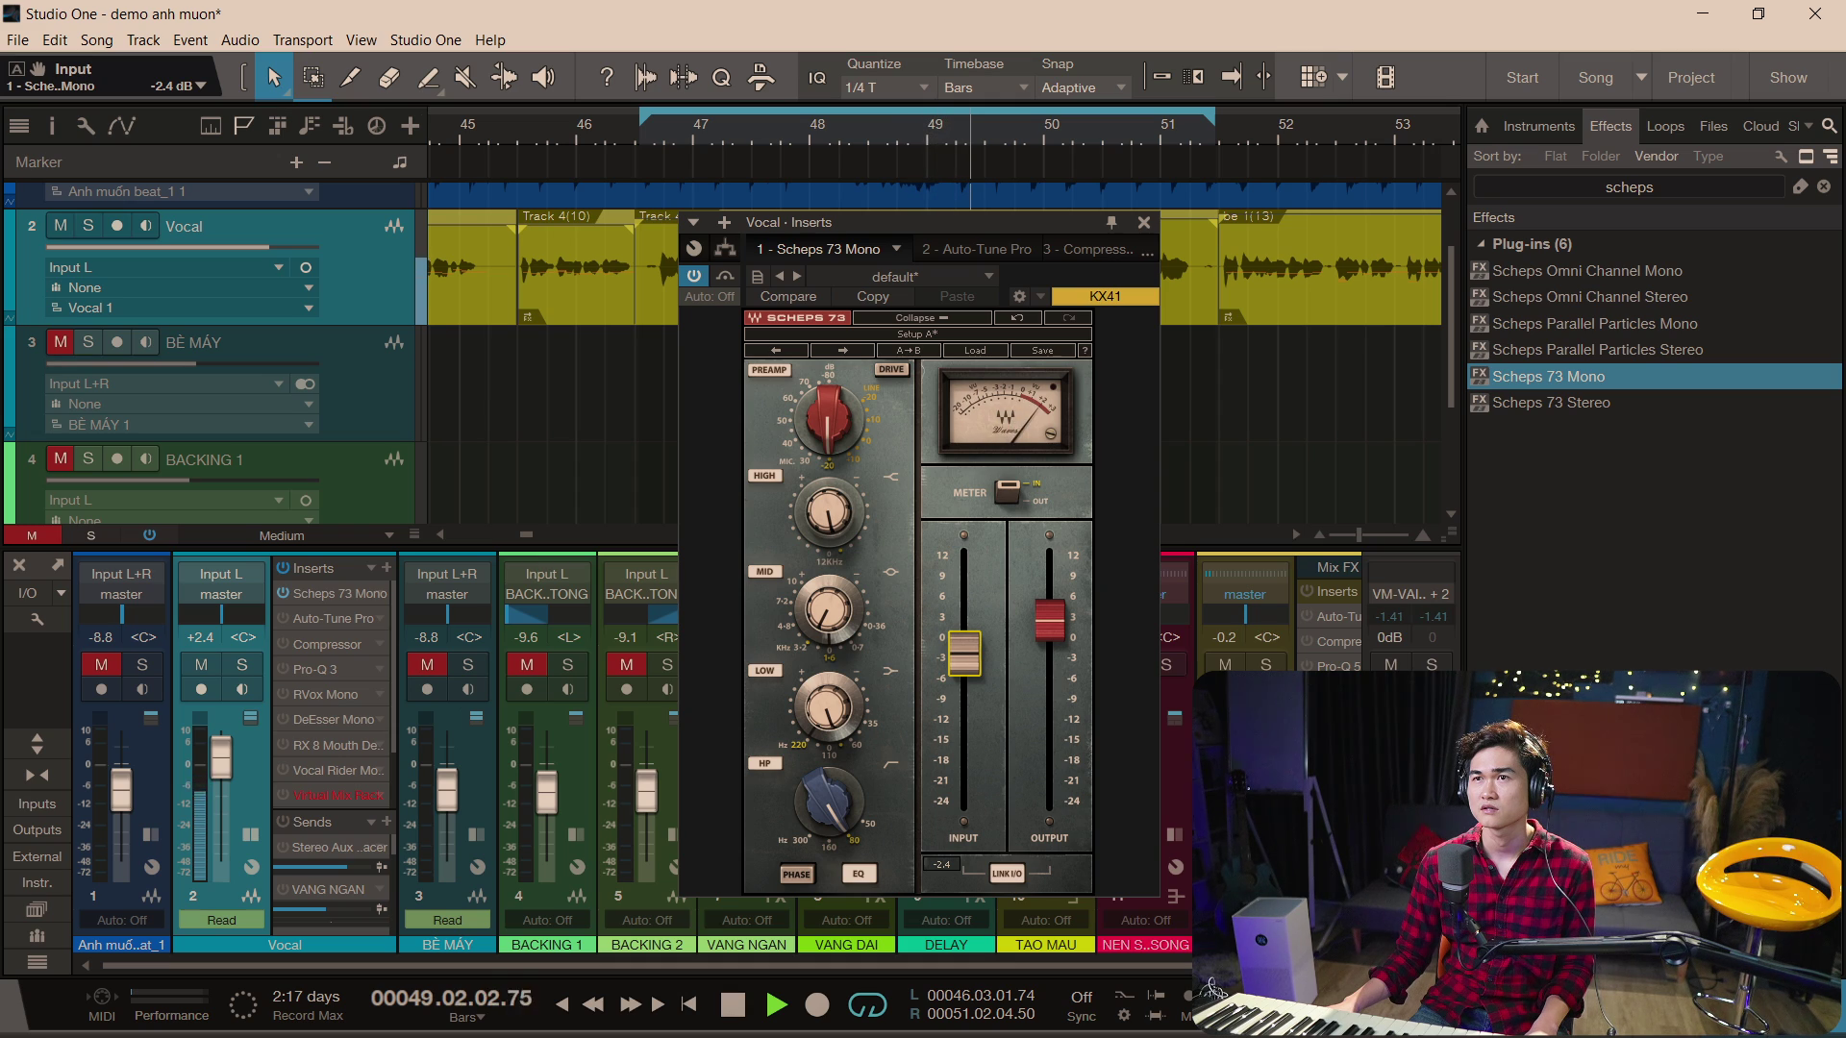
pyautogui.moveTo(965, 654); pyautogui.dragTo(964, 658)
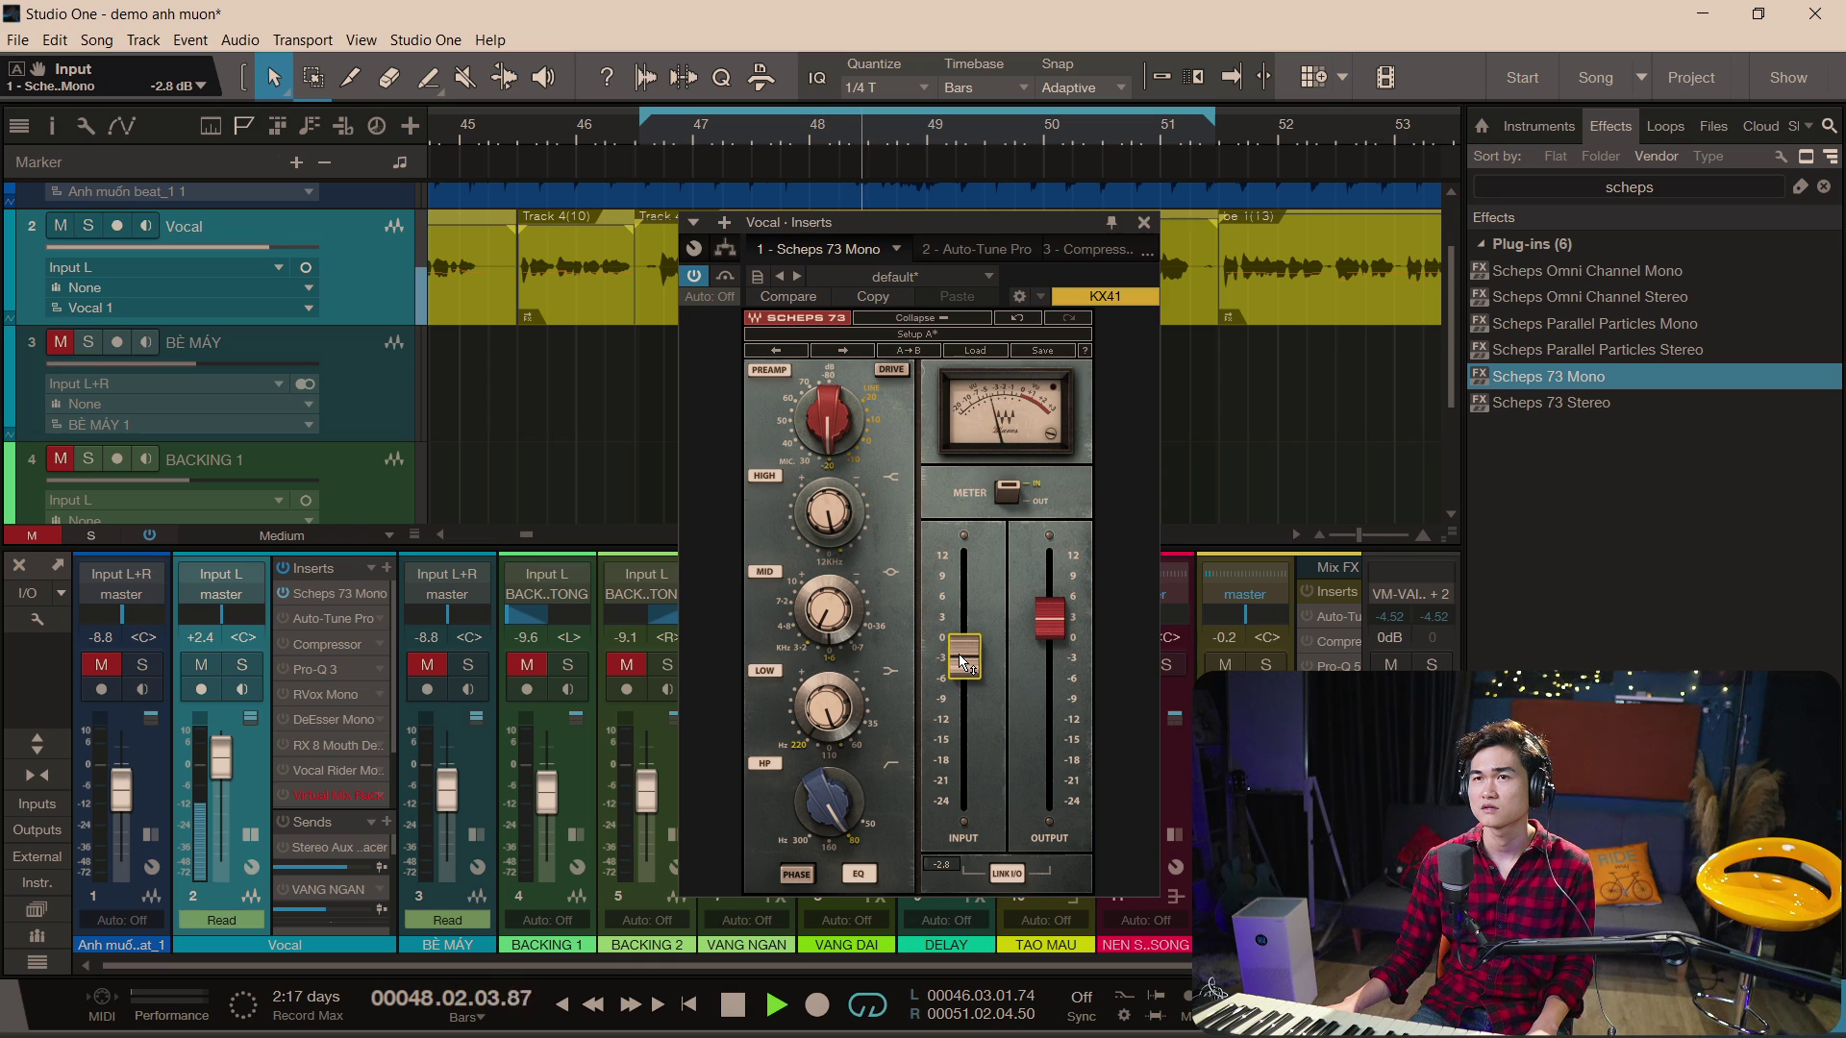
# - Set the High gain to -1.6 dB and the Low gain to -2.4 dB during playback, and stop the song
pyautogui.click(829, 512)
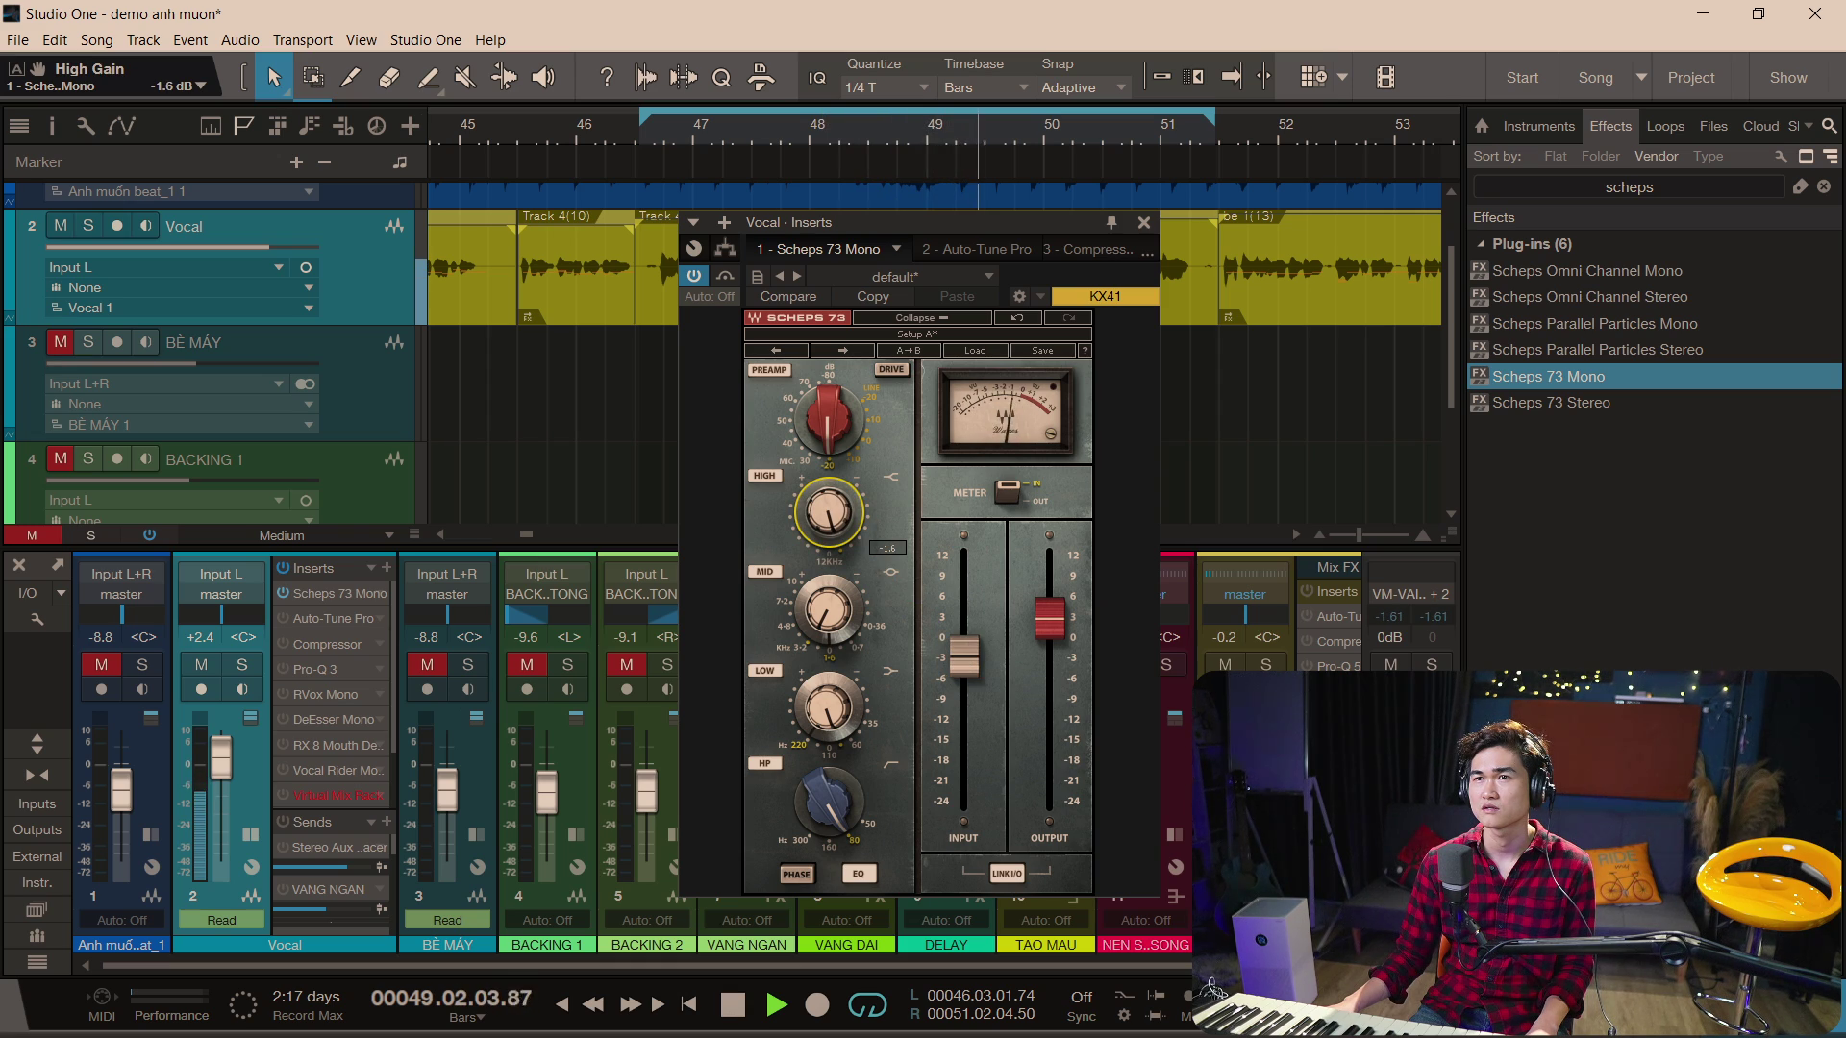
pyautogui.moveTo(829, 513); pyautogui.dragTo(850, 704)
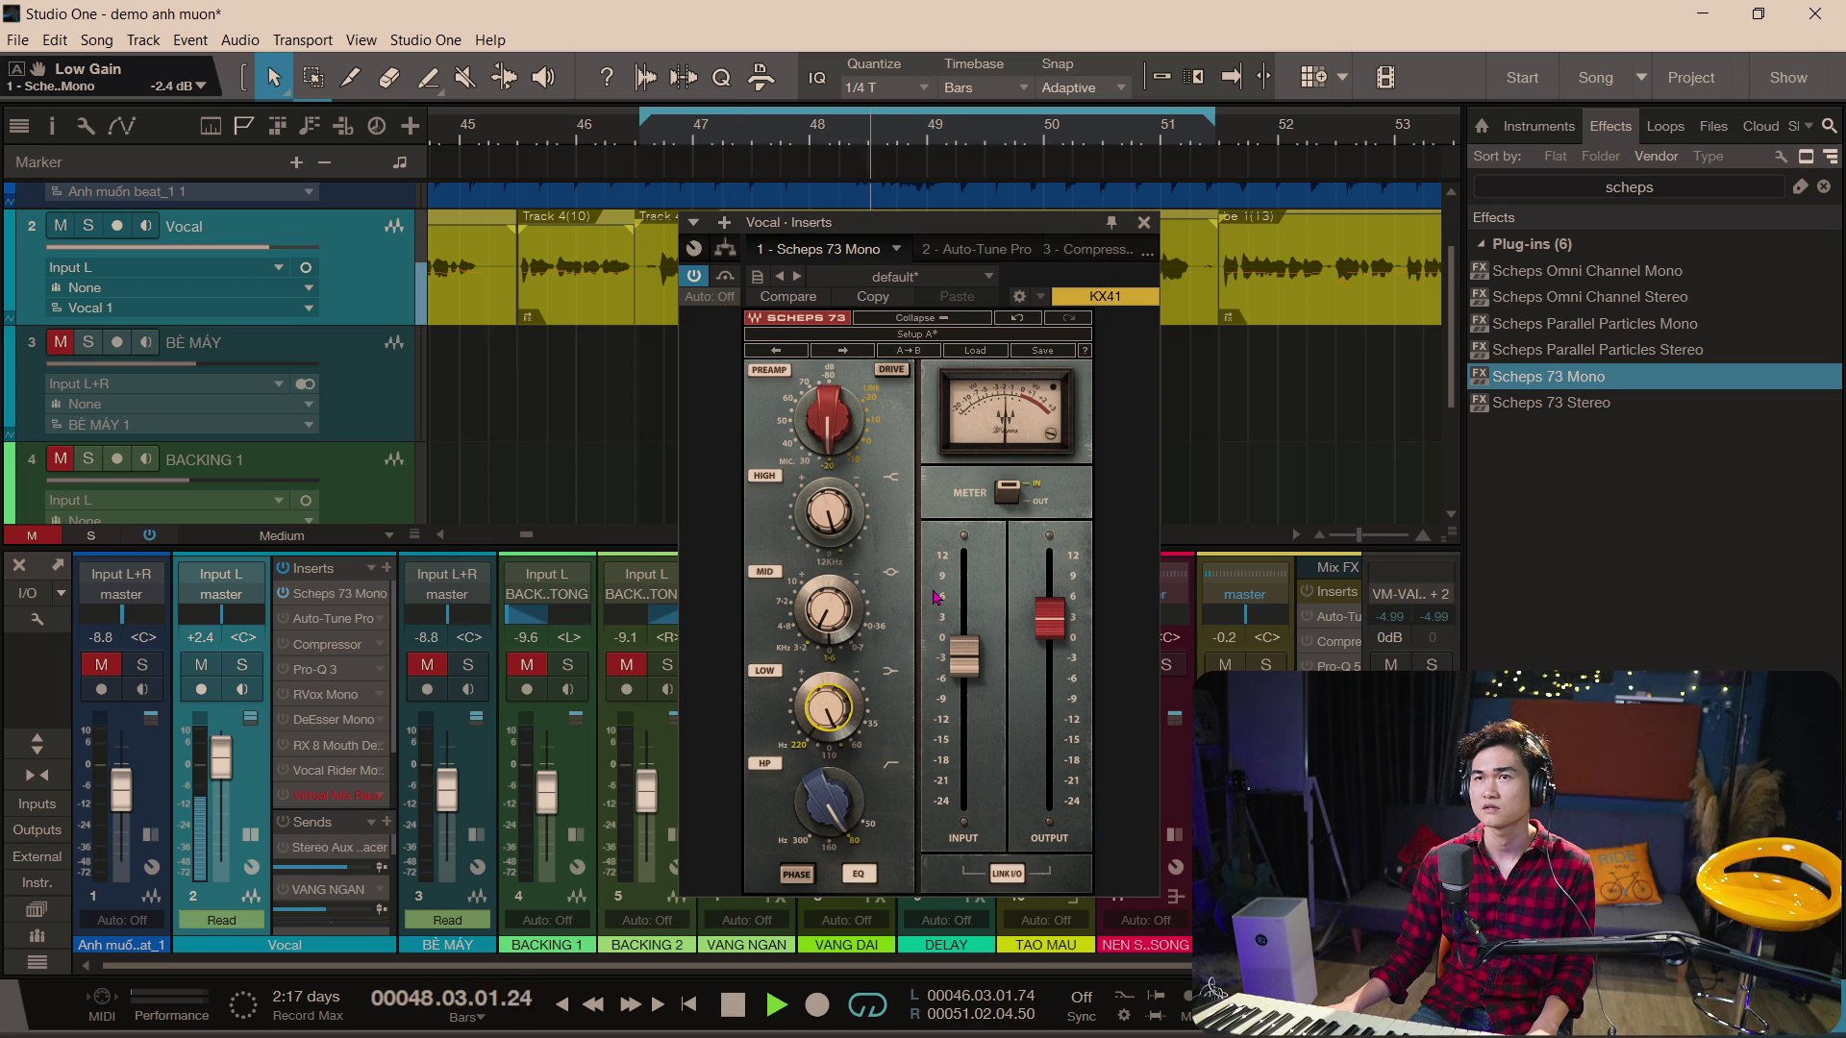
pyautogui.press('space')
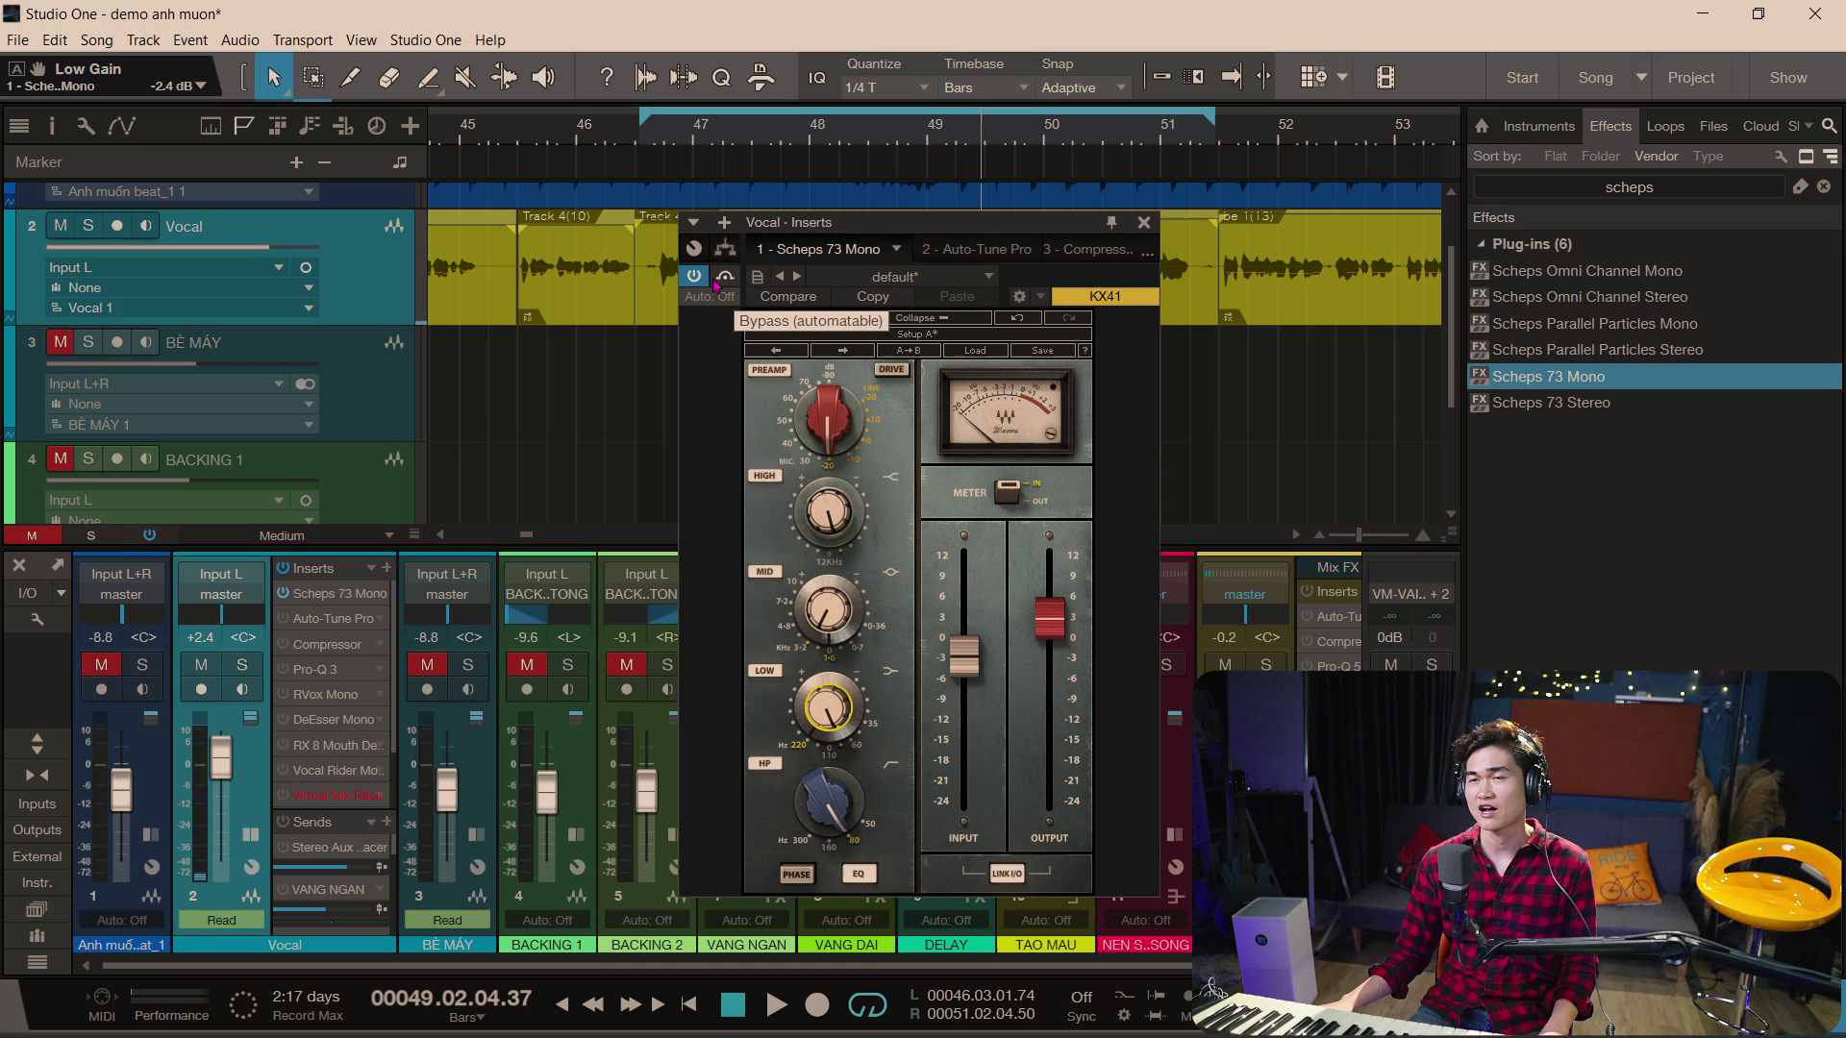
# - Compare the vocal with Scheps 73 deactivated and active over two playbacks, leaving the plug-in deactivated and playback stopped
pyautogui.click(284, 594)
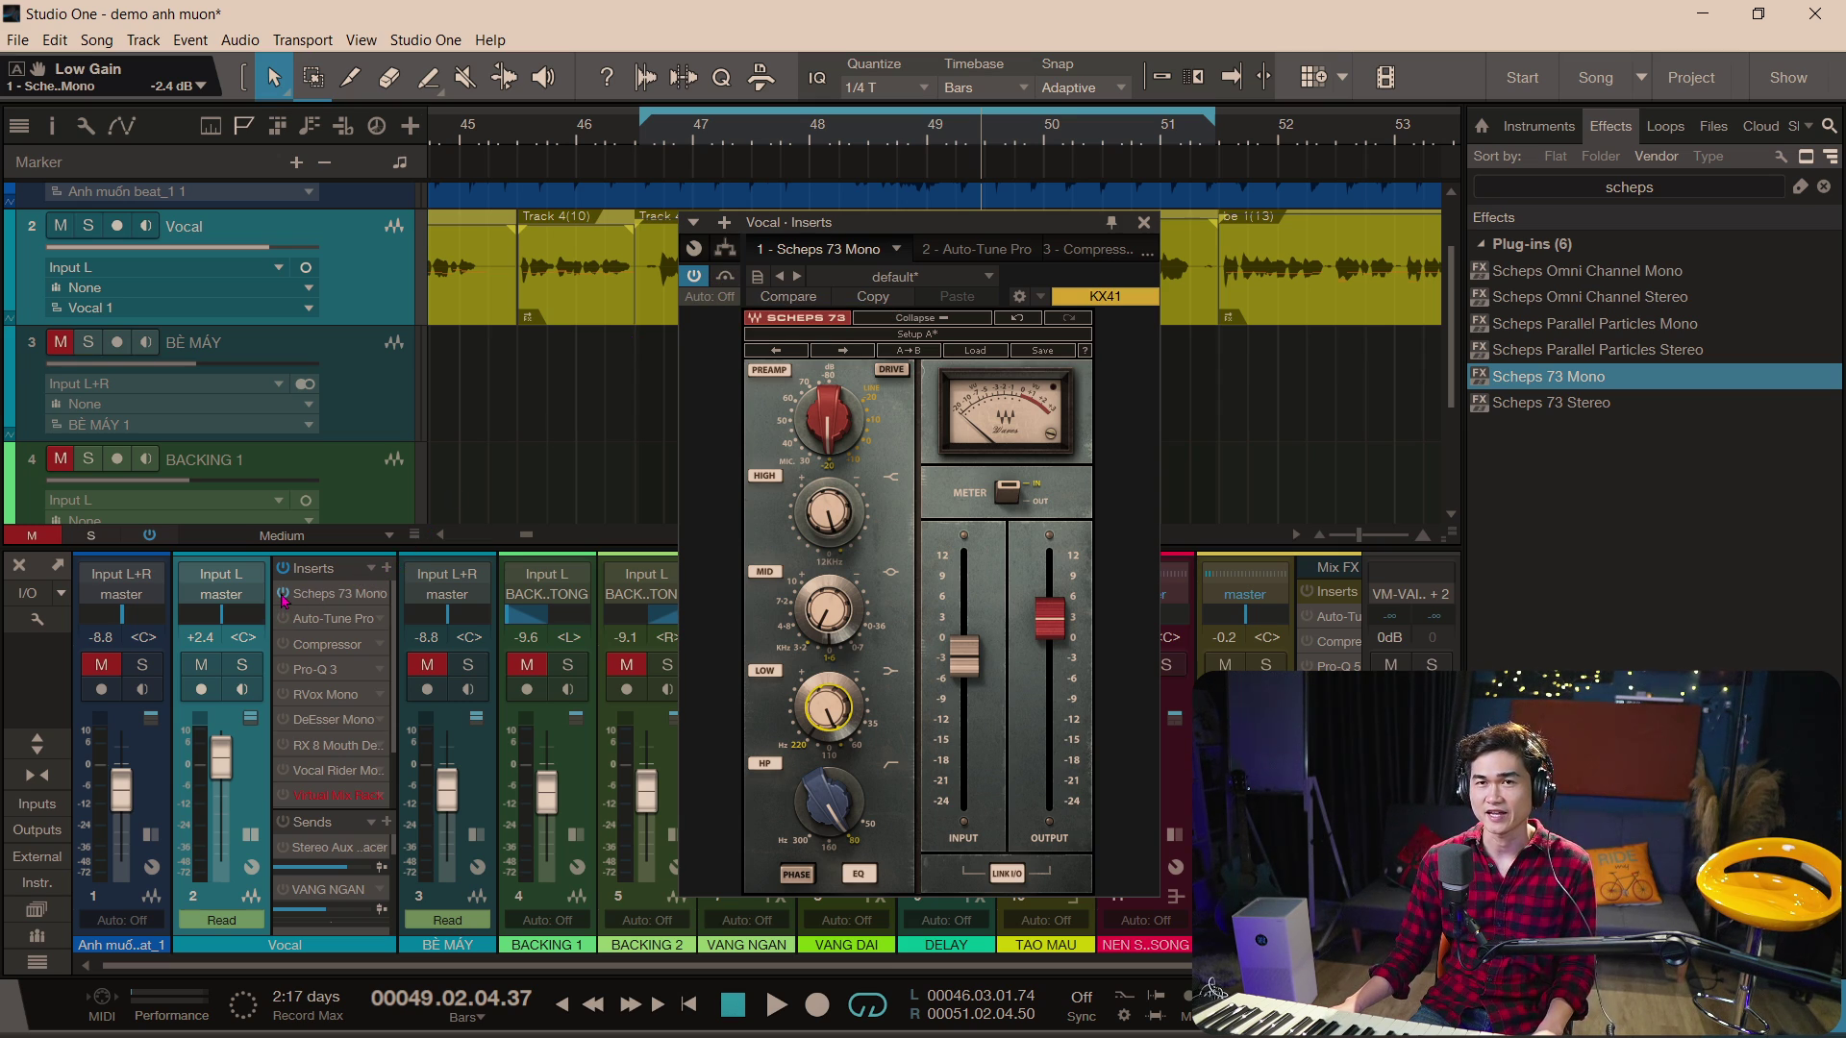
pyautogui.press('space')
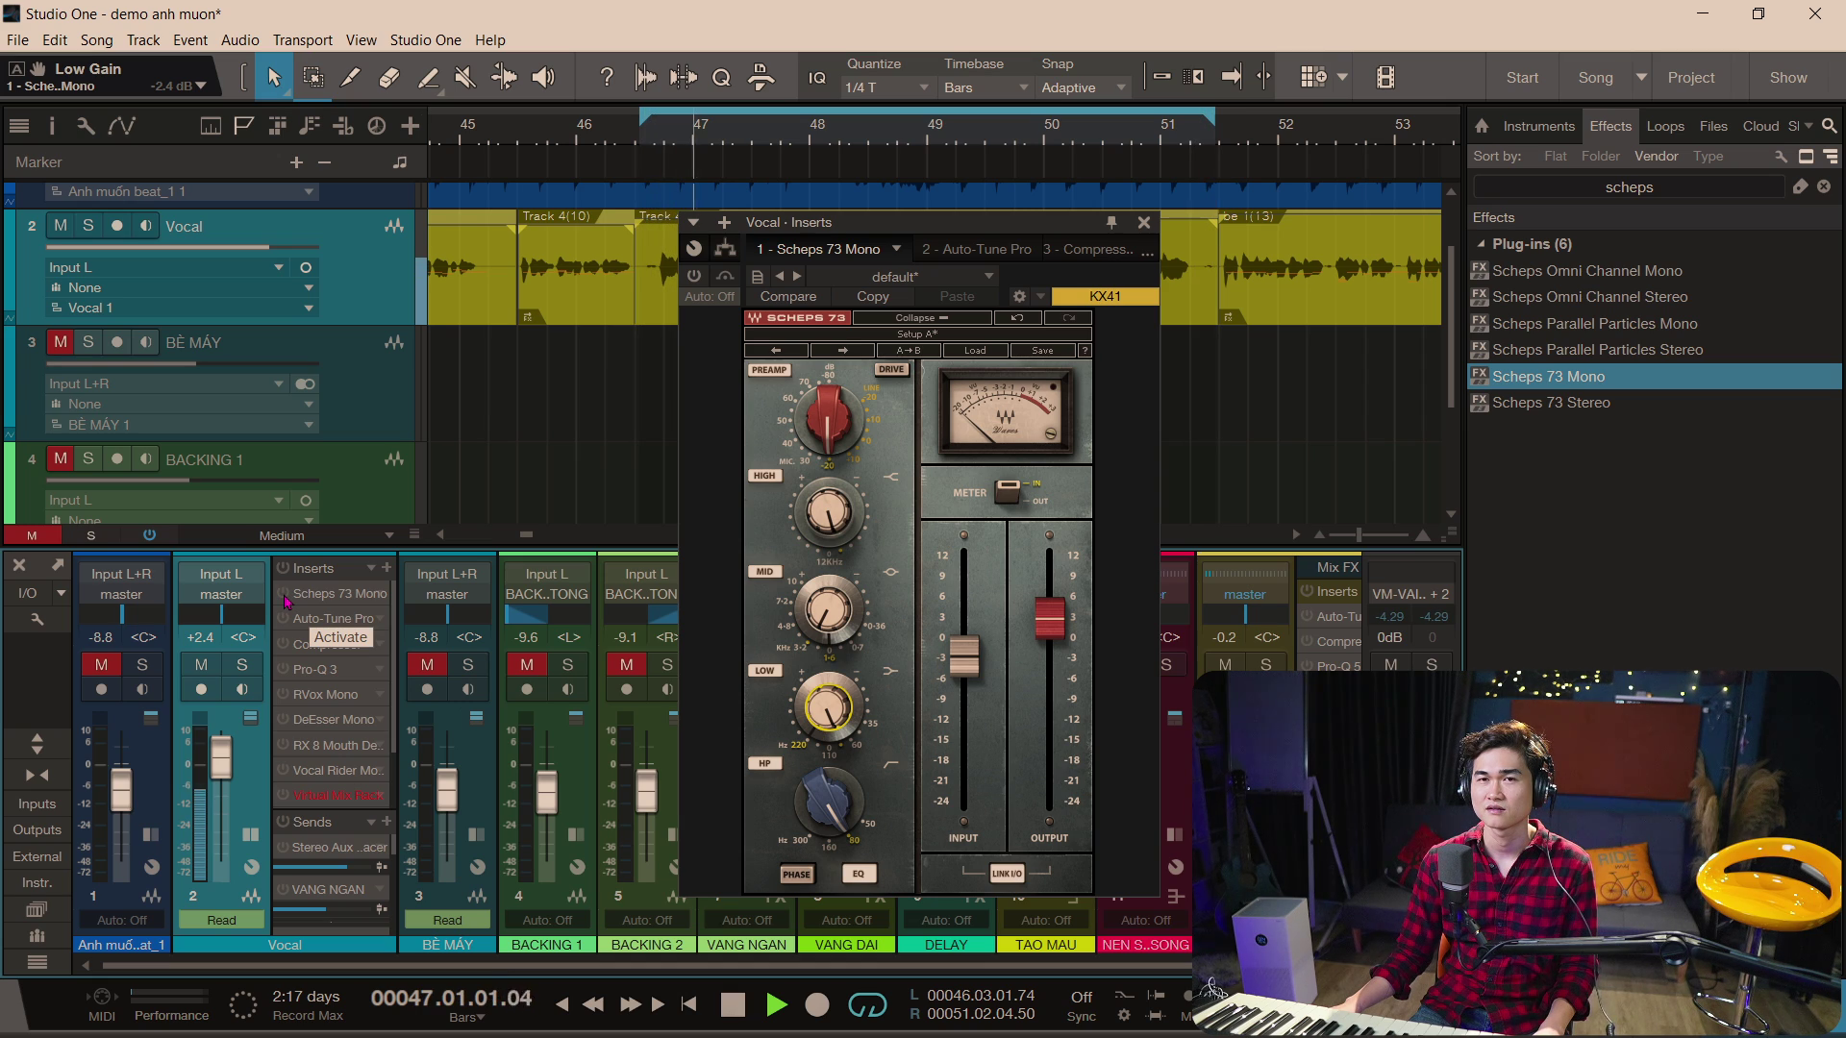
pyautogui.click(285, 596)
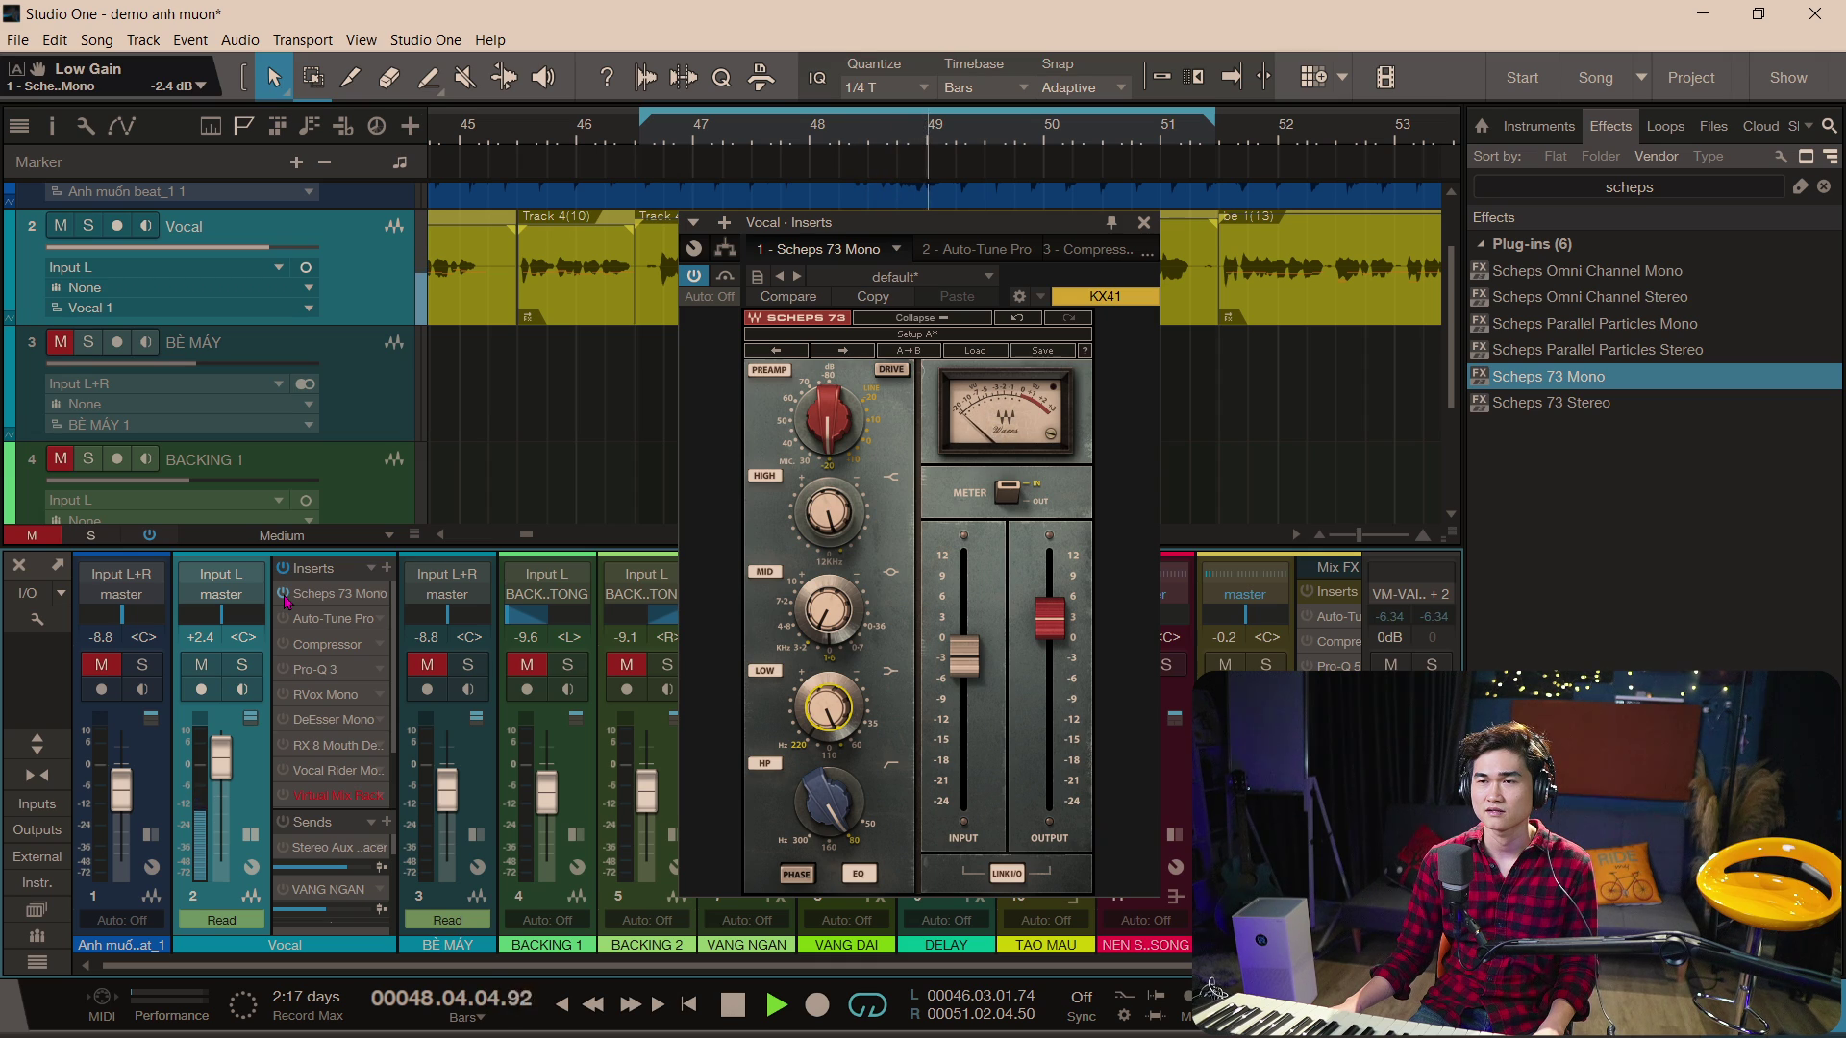
pyautogui.press('space')
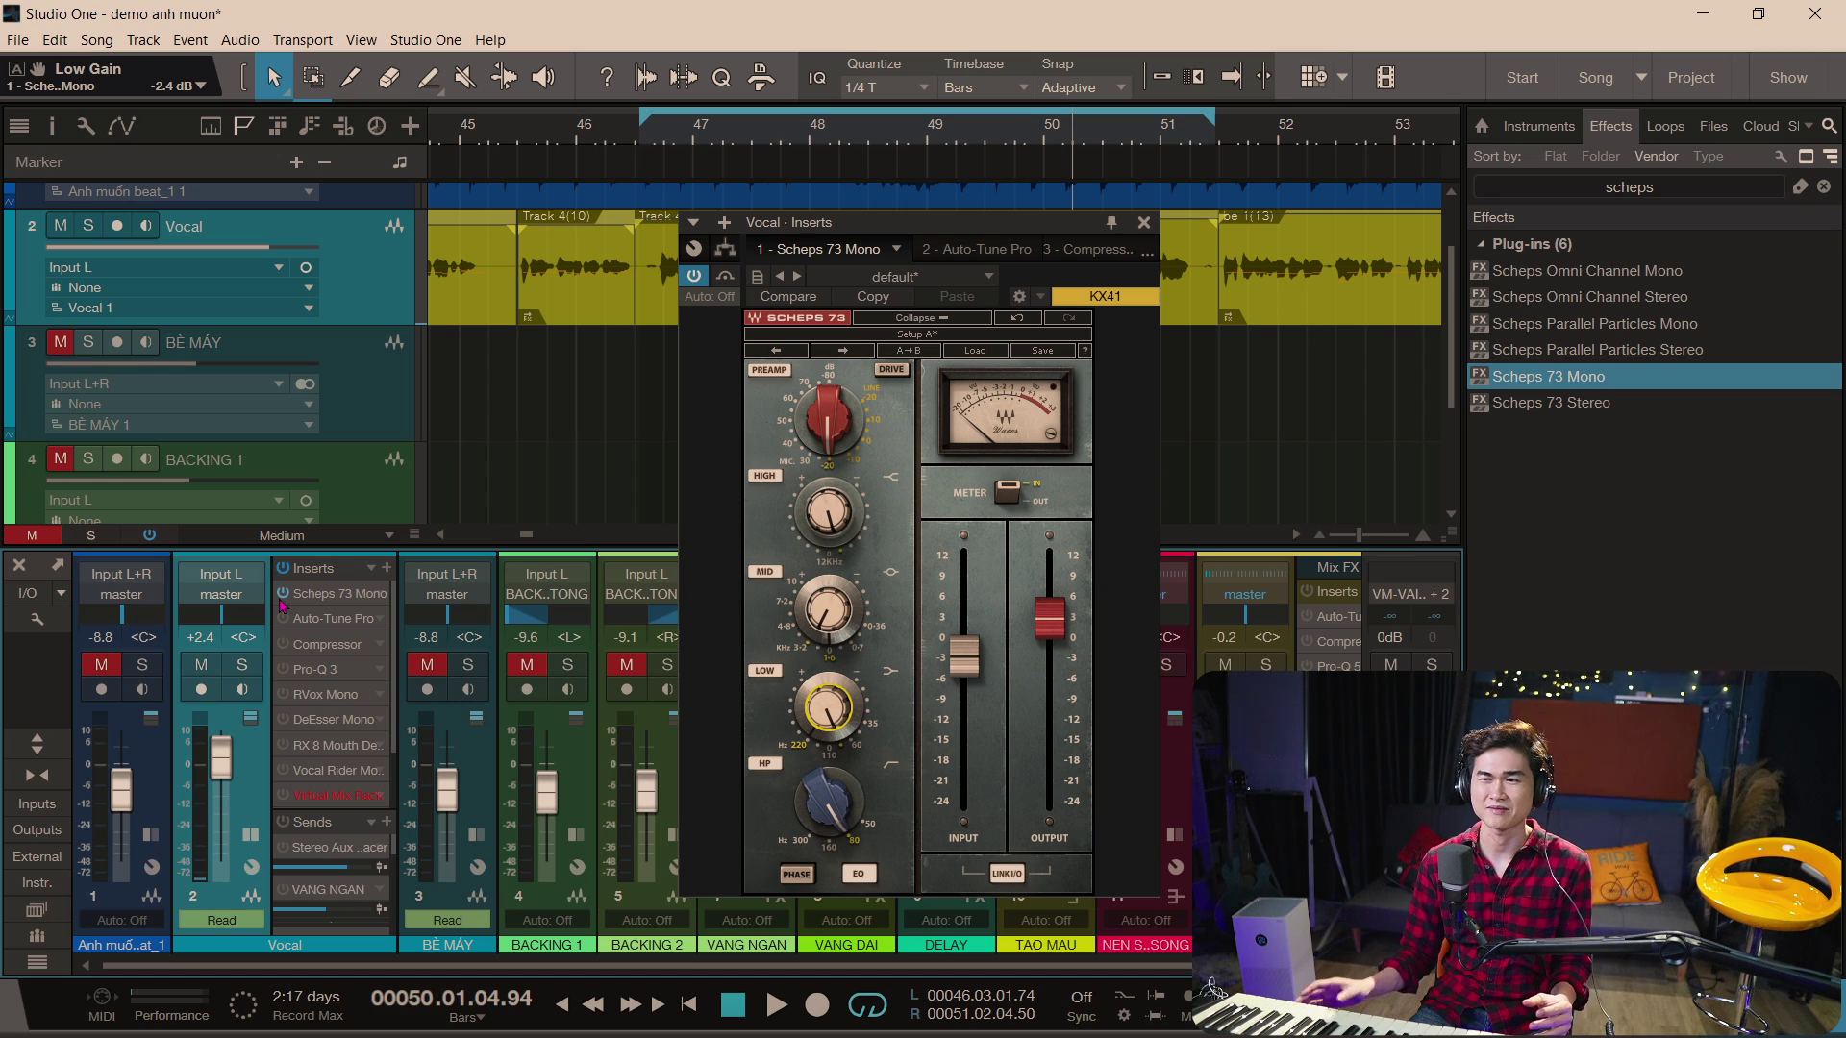
pyautogui.press('space')
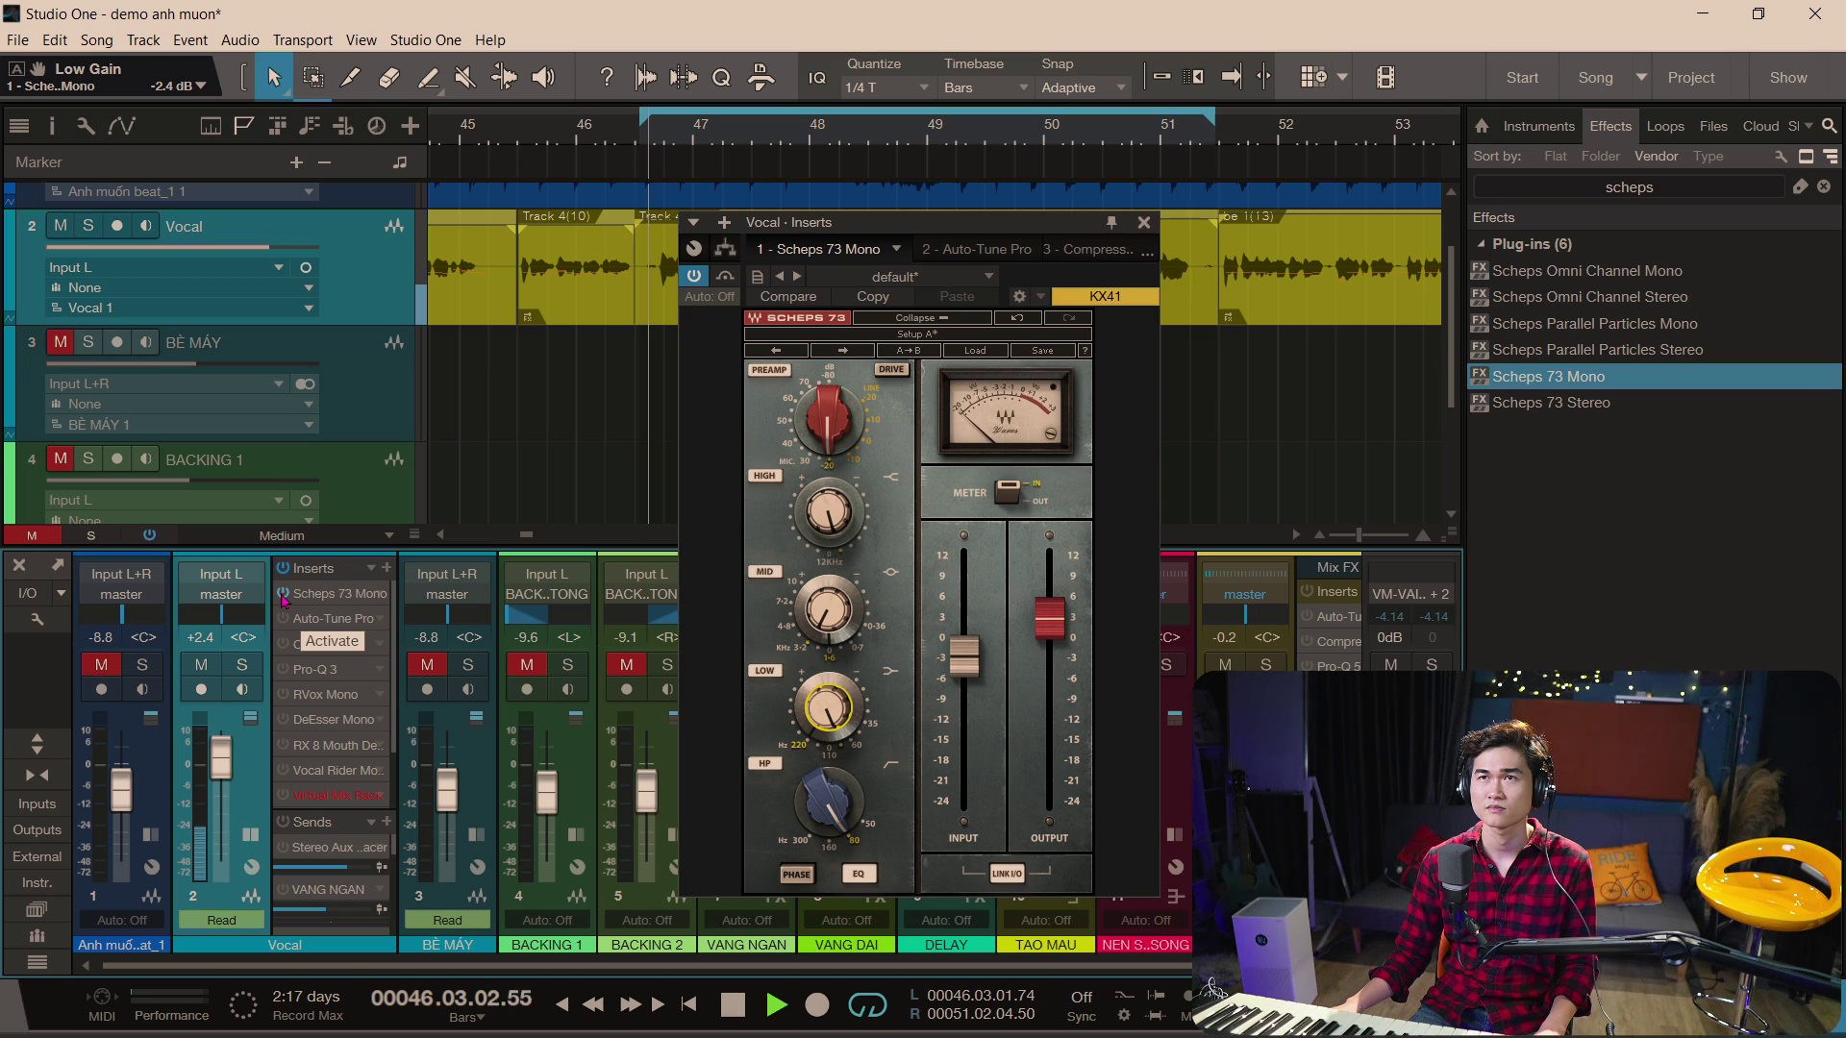
pyautogui.click(284, 595)
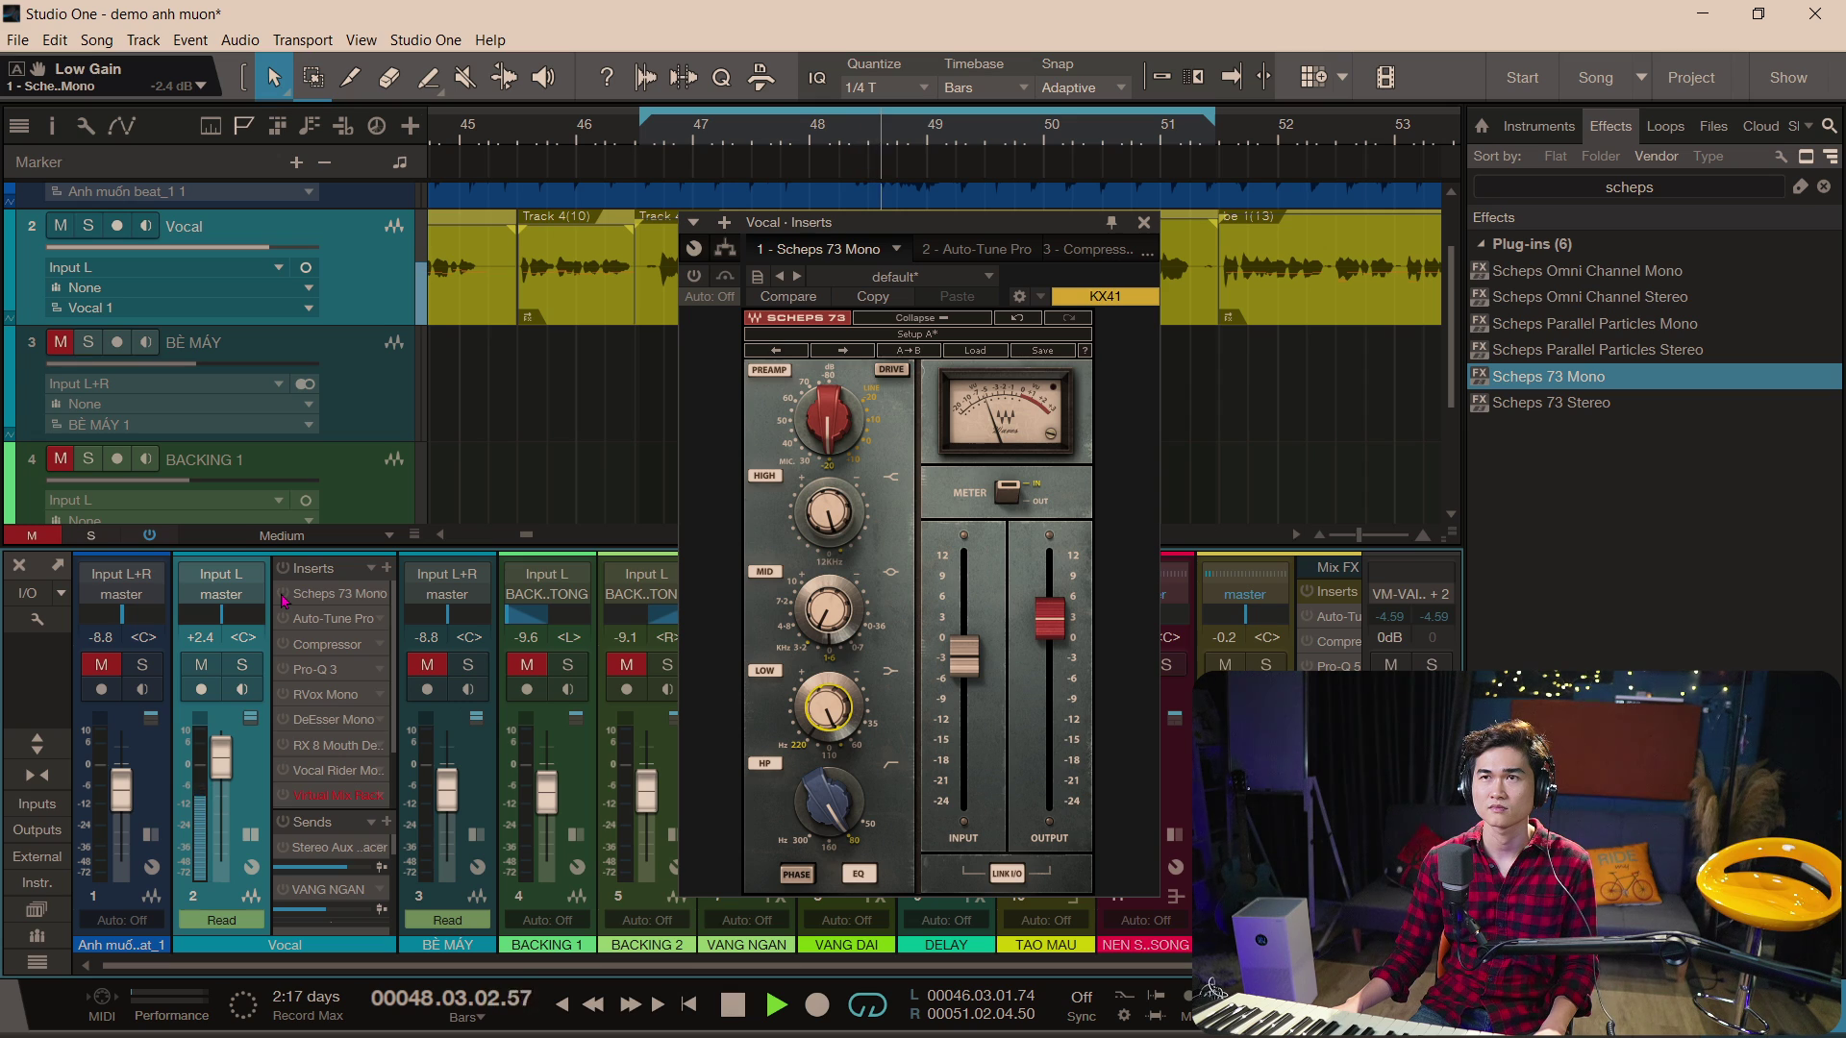
pyautogui.press('space')
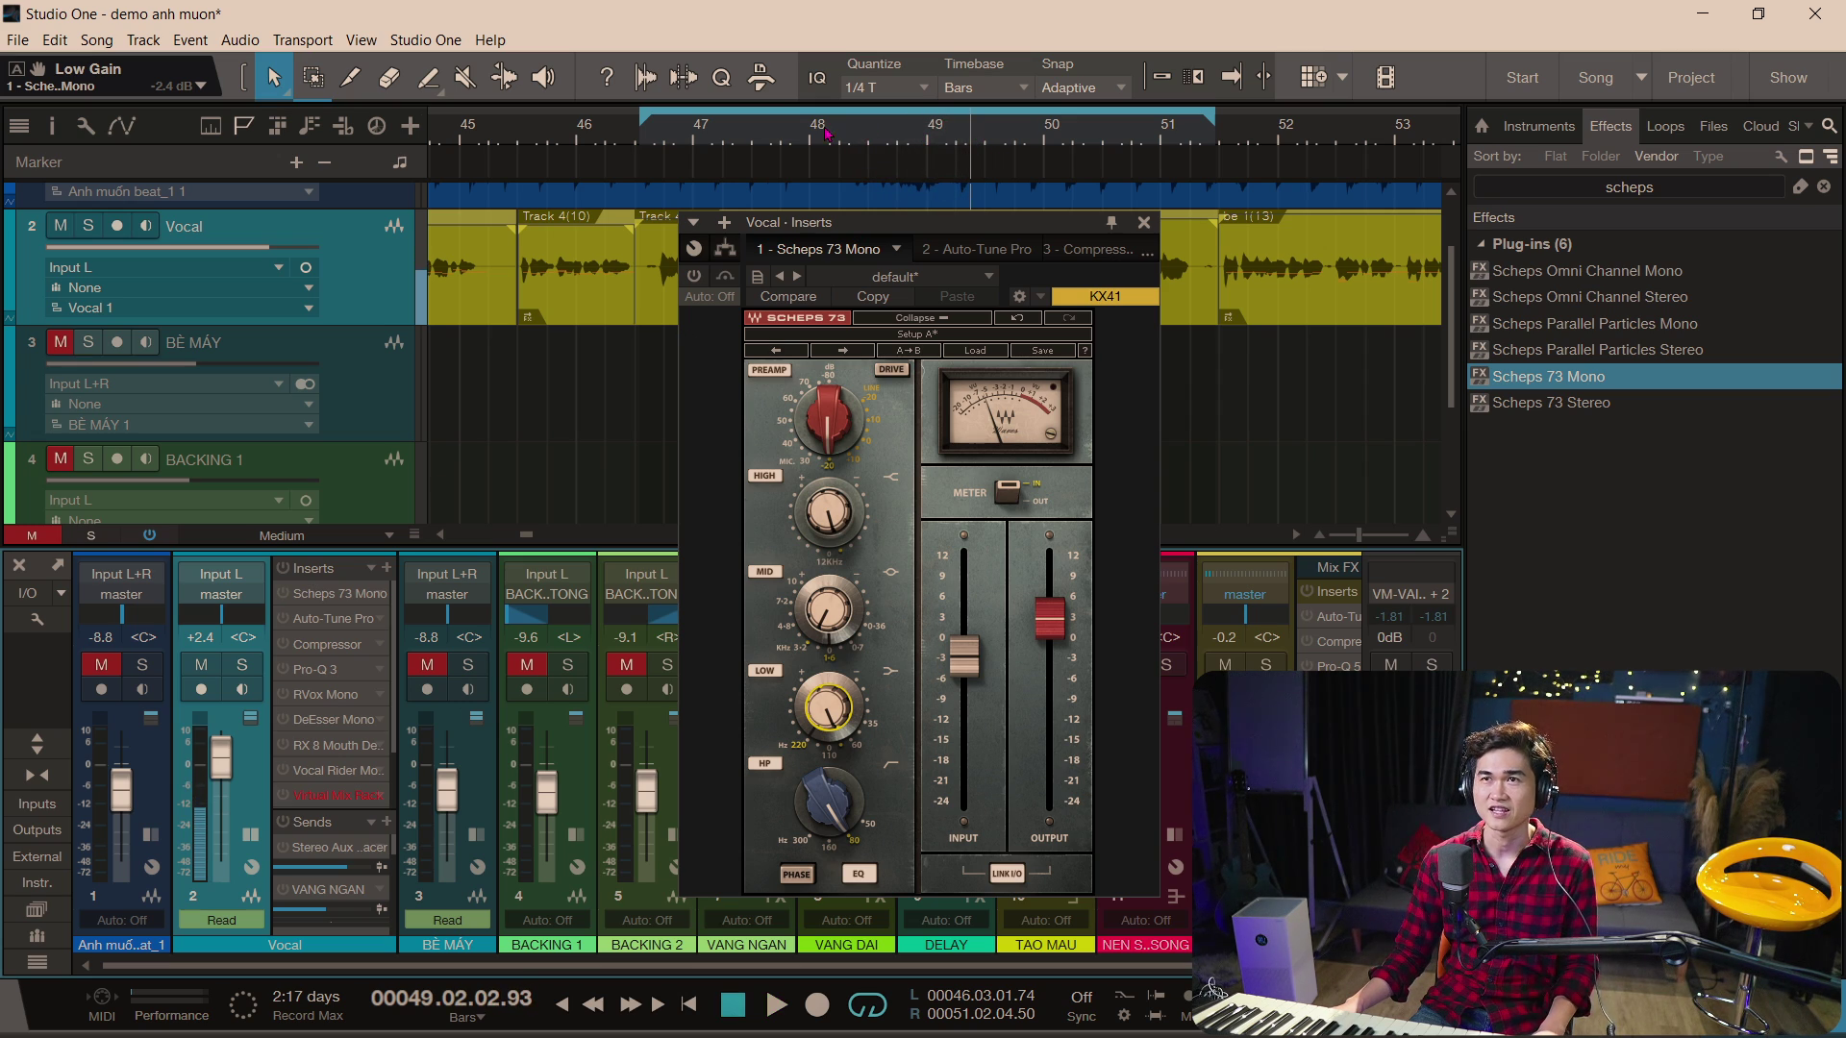
# - Place the playhead in bar 47, zoom the timeline in, move the plug-in window below the Vocal waveform, and start playback
pyautogui.click(748, 140)
pyautogui.press('e')
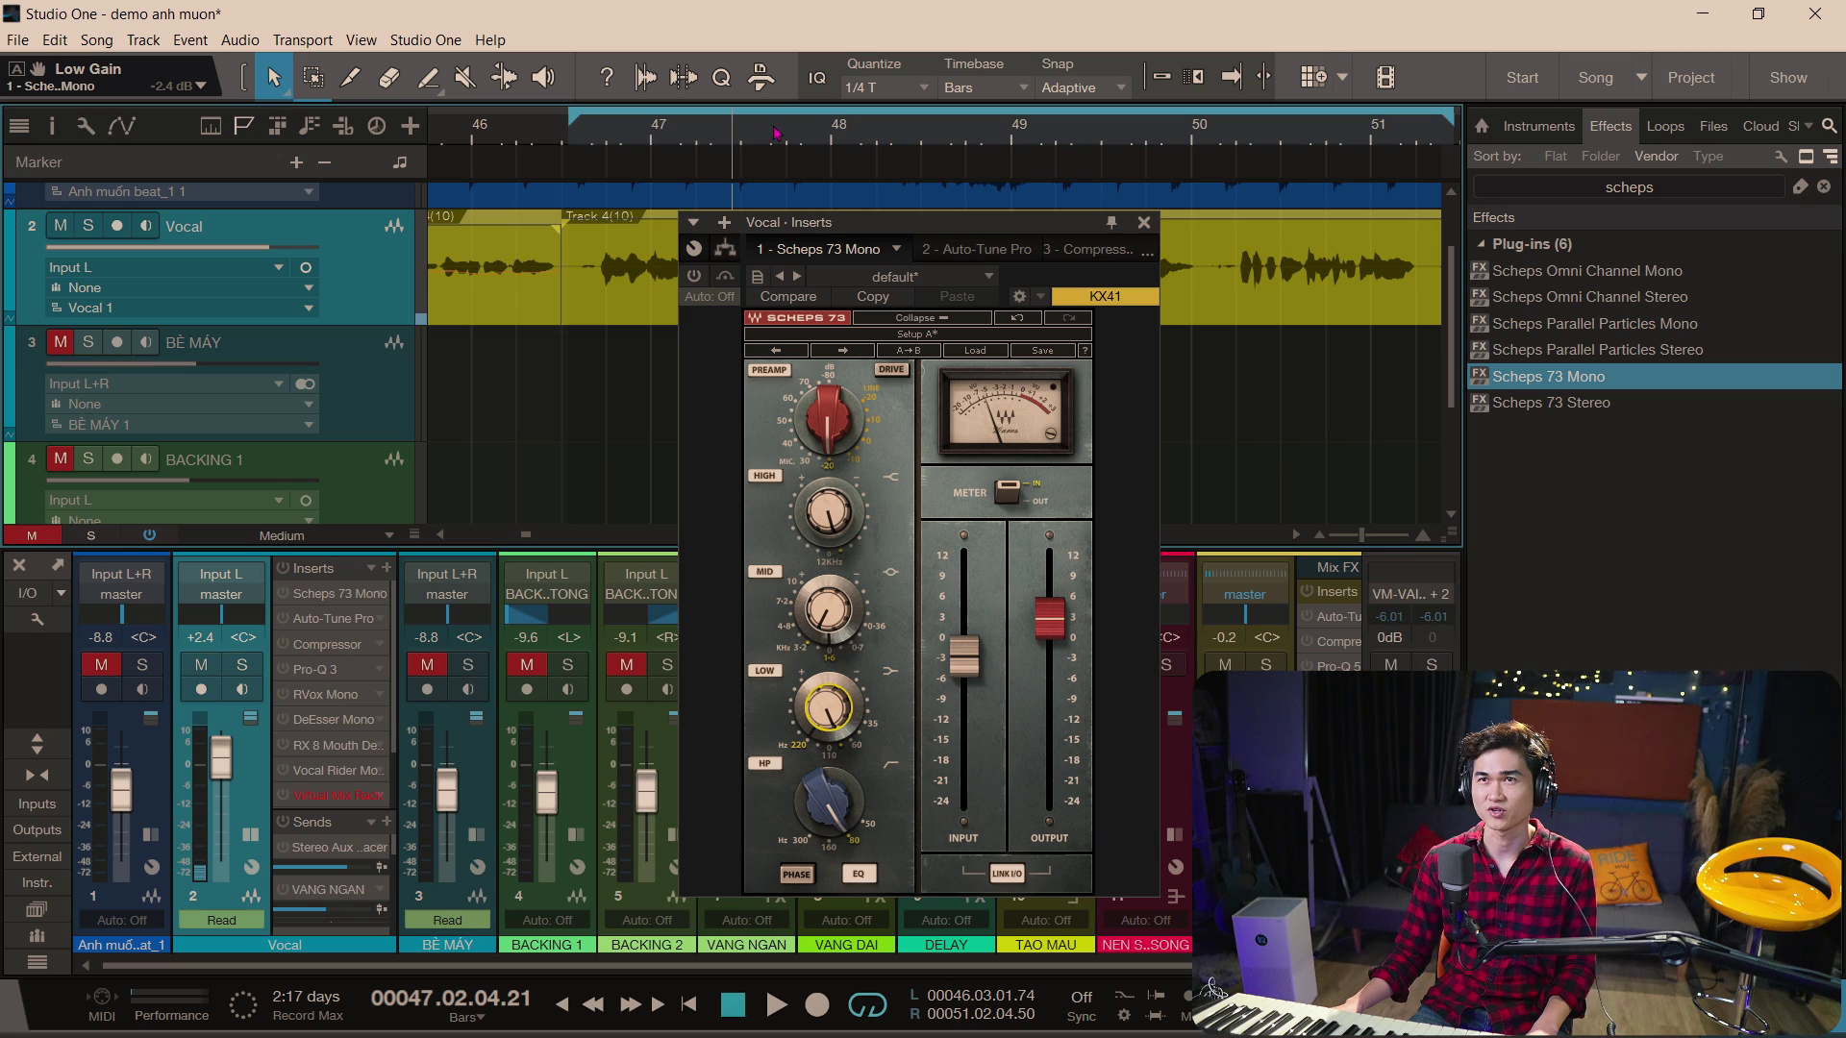
pyautogui.moveTo(863, 232); pyautogui.dragTo(860, 279)
pyautogui.press('space')
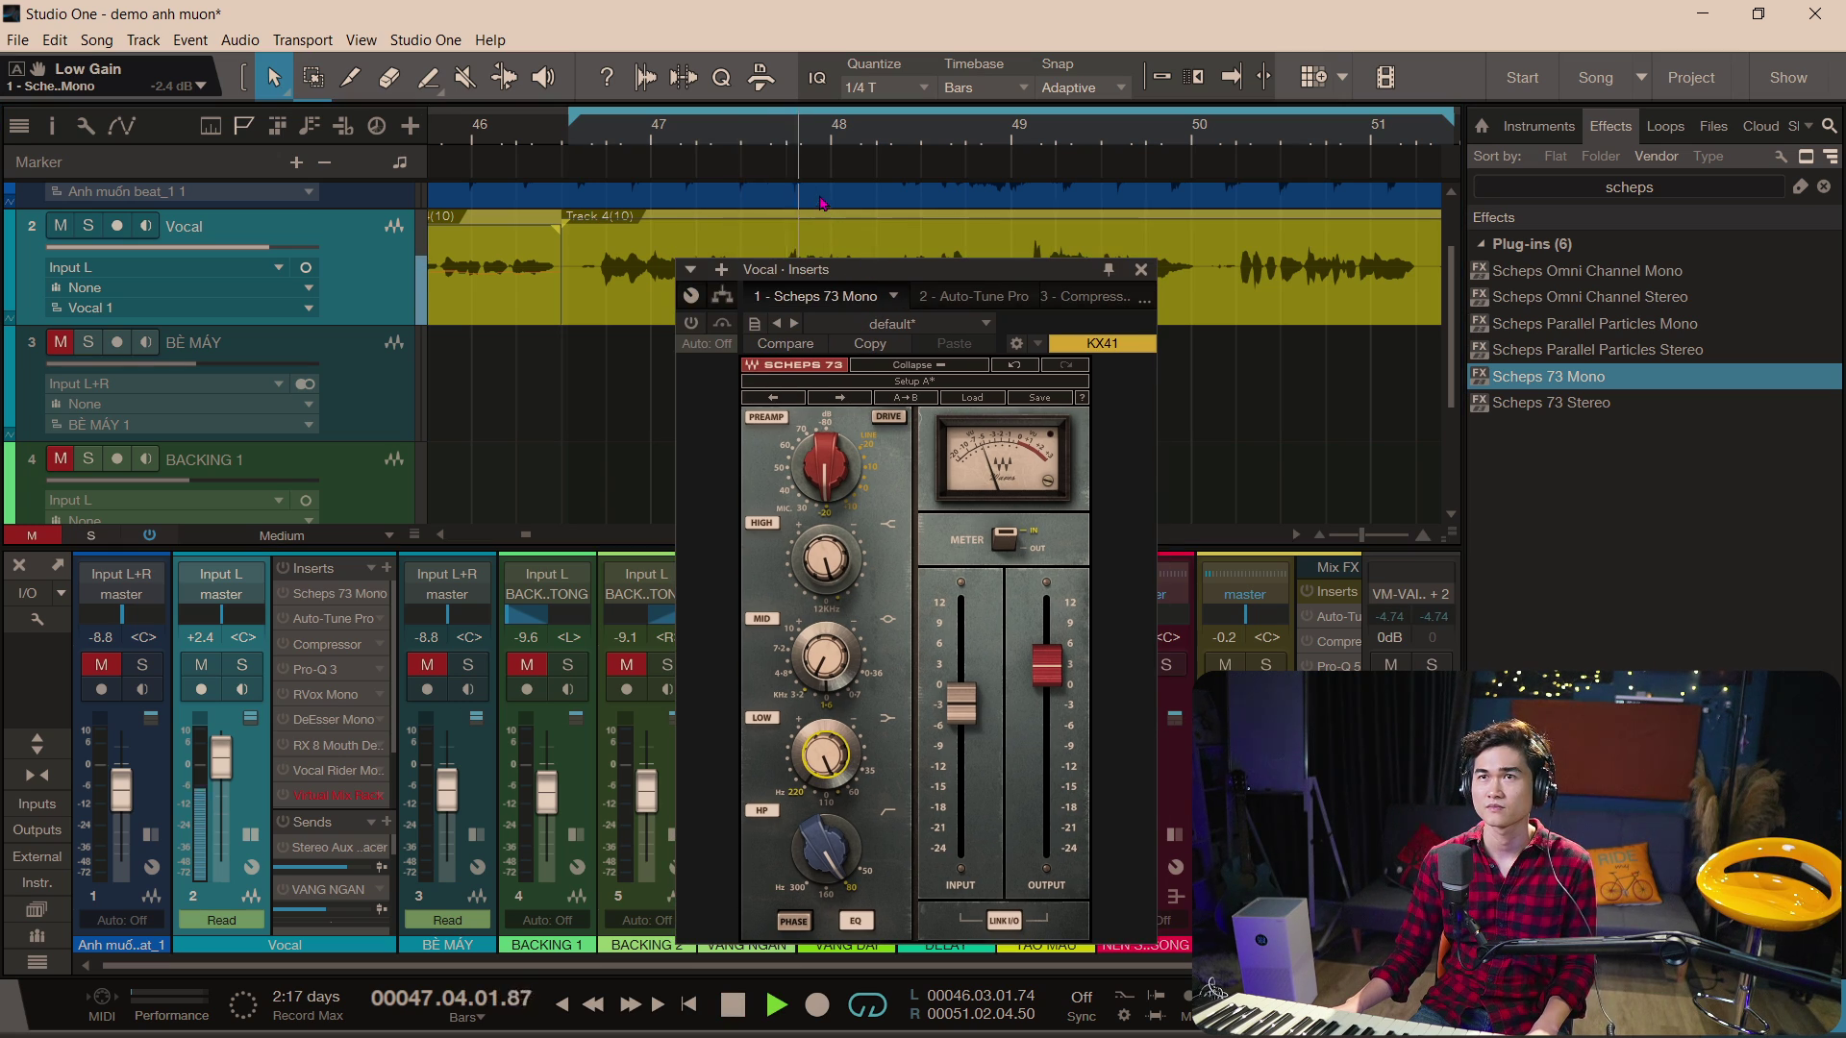
# - Replay the vocal phrase around bar 48 several times with Scheps 73 deactivated
pyautogui.click(873, 146)
pyautogui.press('space')
pyautogui.press('space')
pyautogui.press('space')
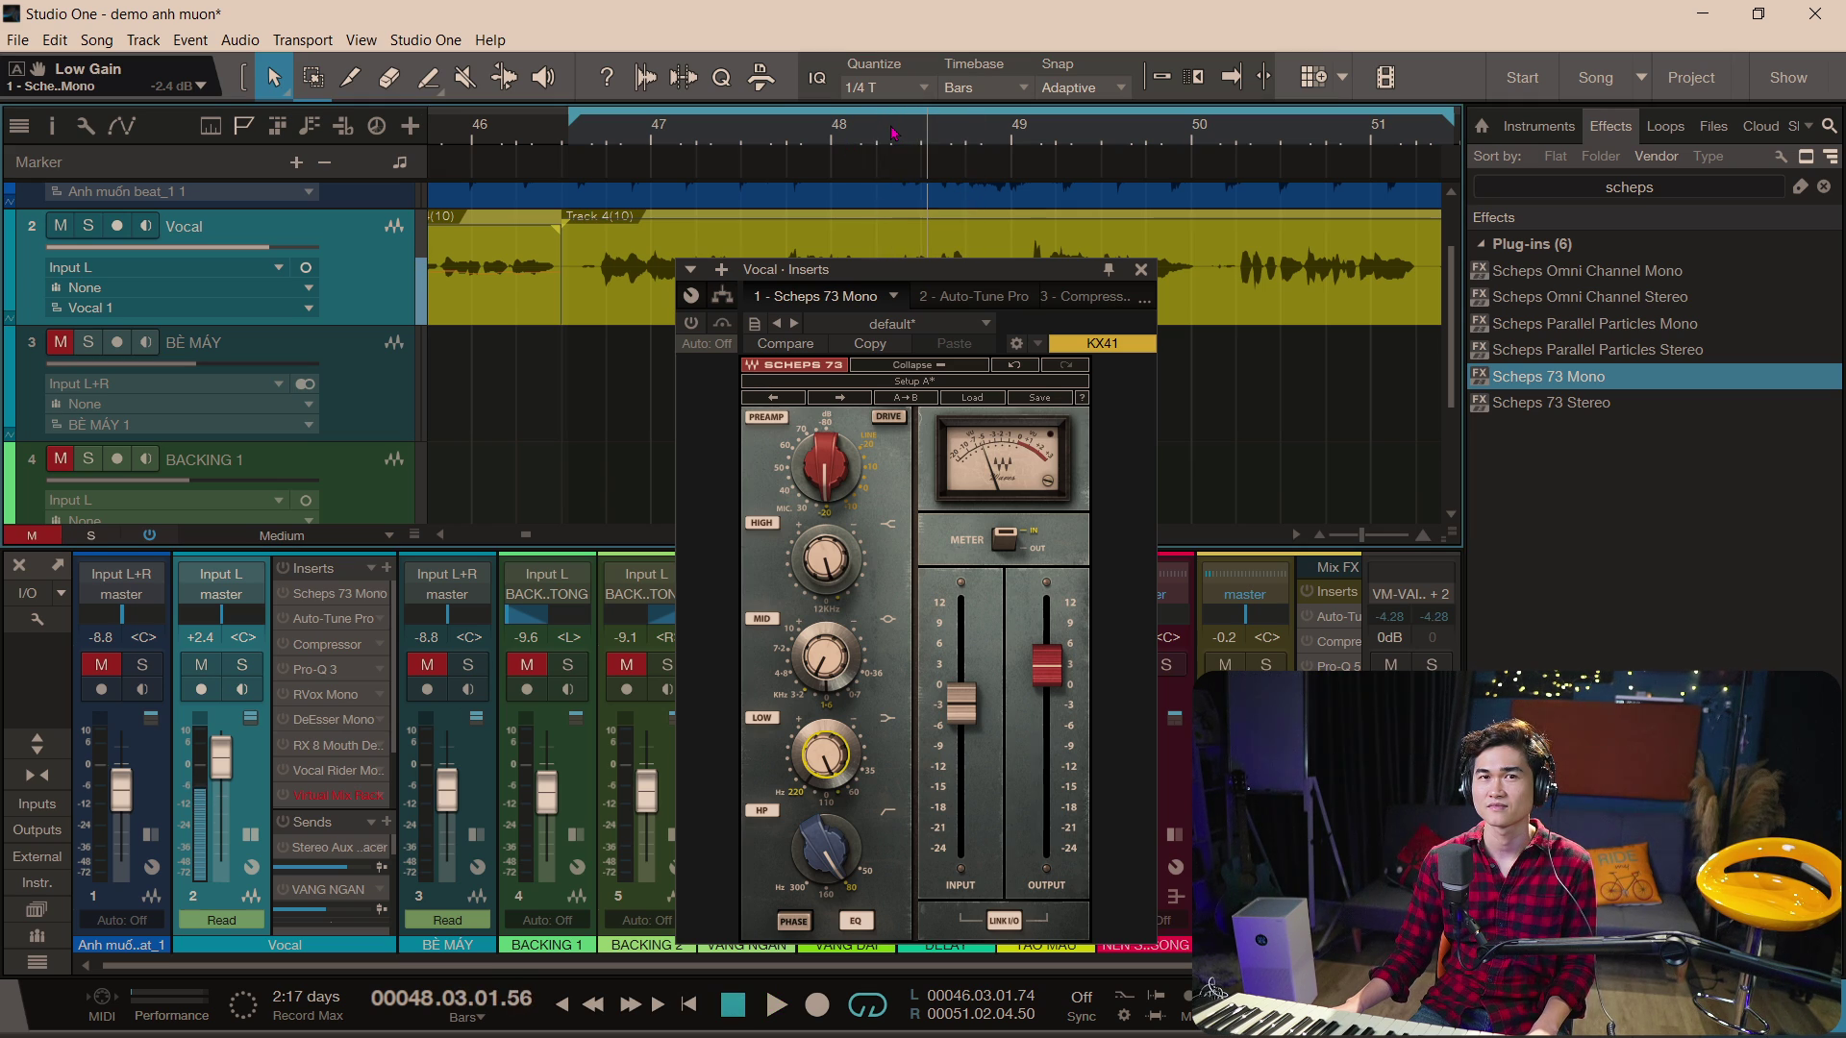
pyautogui.click(876, 134)
pyautogui.press('space')
pyautogui.press('space')
pyautogui.press('space')
# - Reactivate Scheps 73 on the Vocal track and play the passage again from around bar 47
pyautogui.click(285, 596)
pyautogui.press('space')
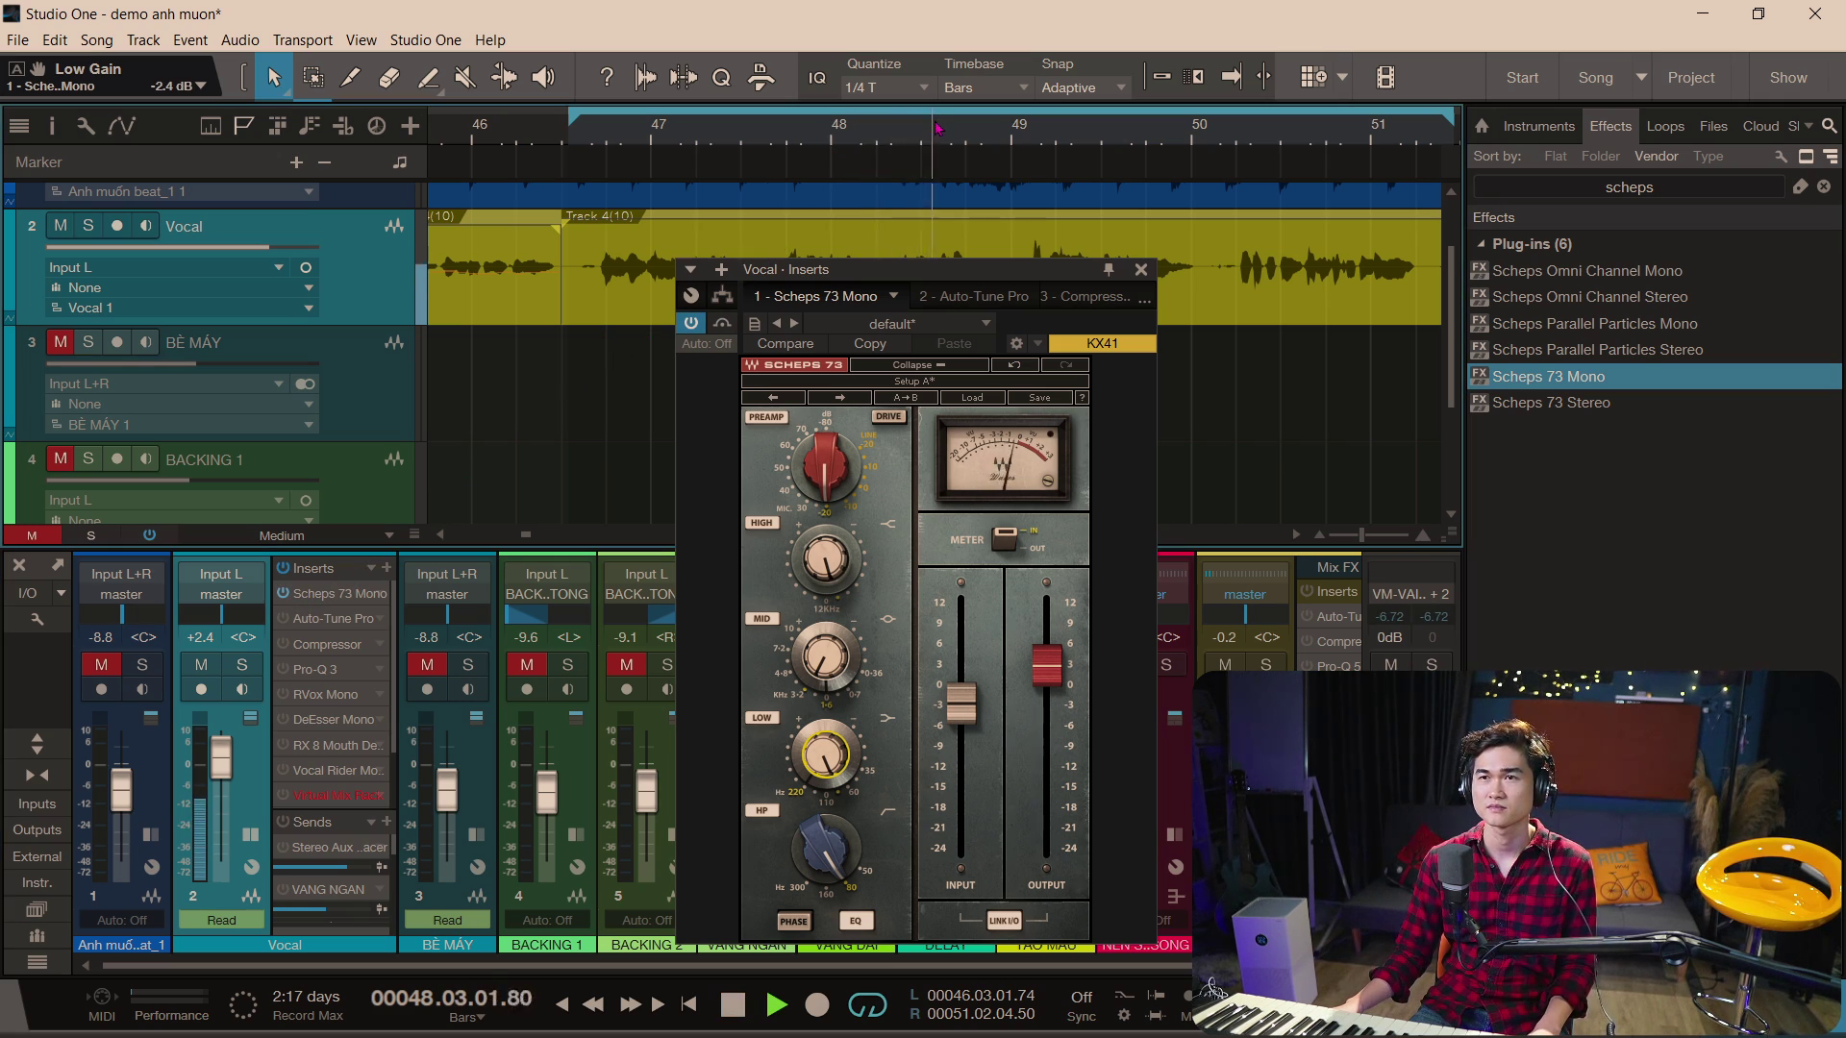
pyautogui.click(689, 128)
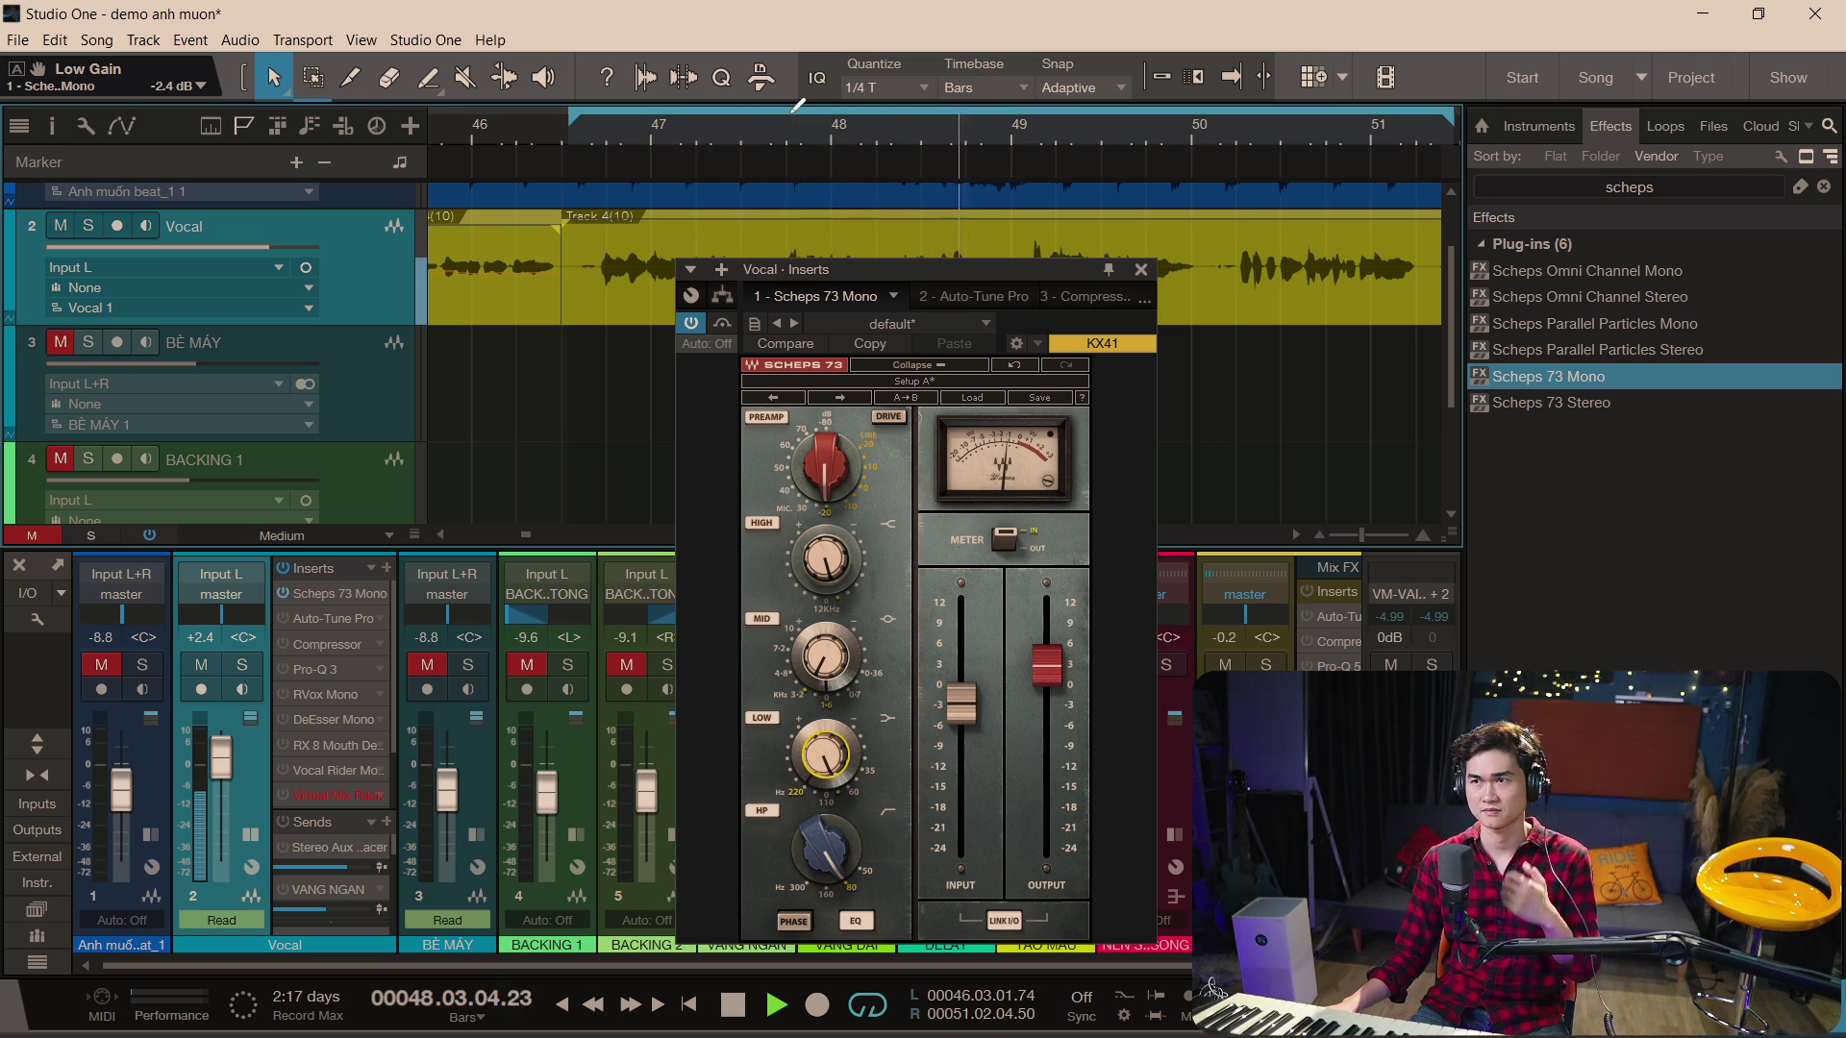
# - Listen to the processed vocal with the Anh muốn beat_1 track briefly unmuted, mute the beat again, and stop playback
pyautogui.scroll(-2, 946, 137)
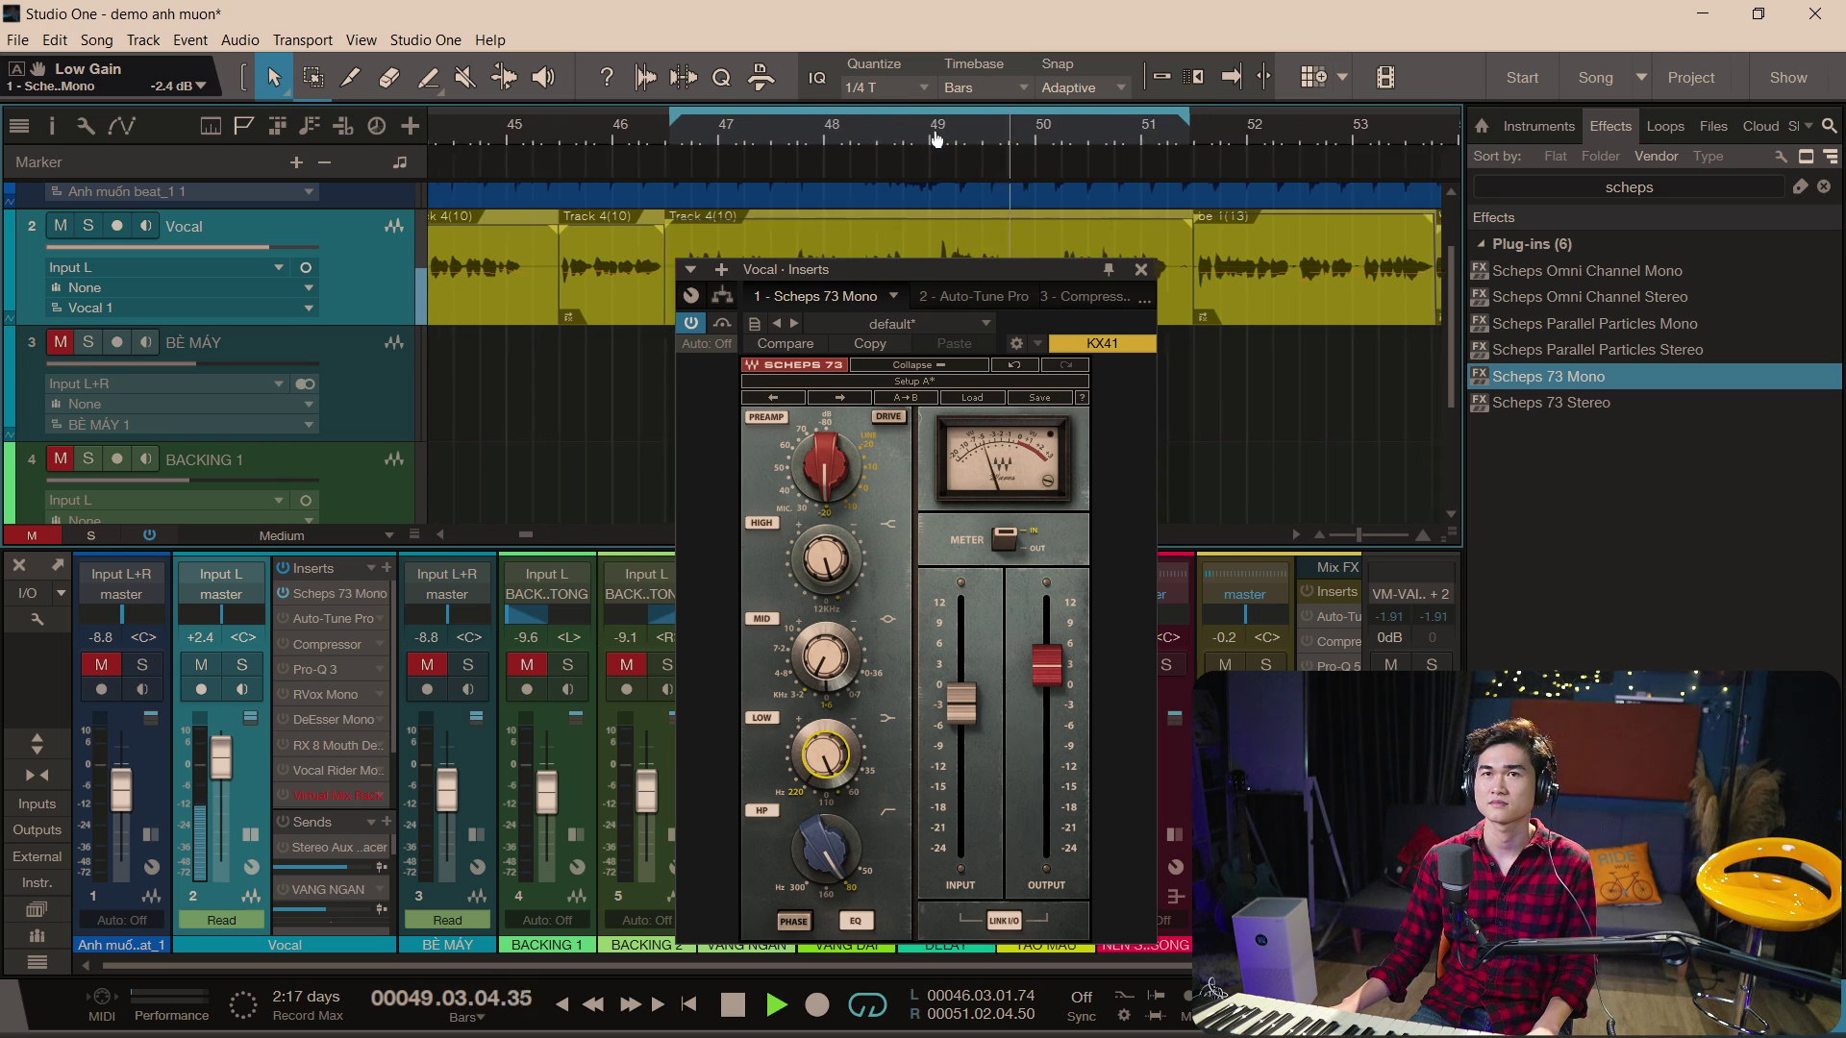
pyautogui.scroll(1, 151, 232)
pyautogui.hotkey('shift', 'w')
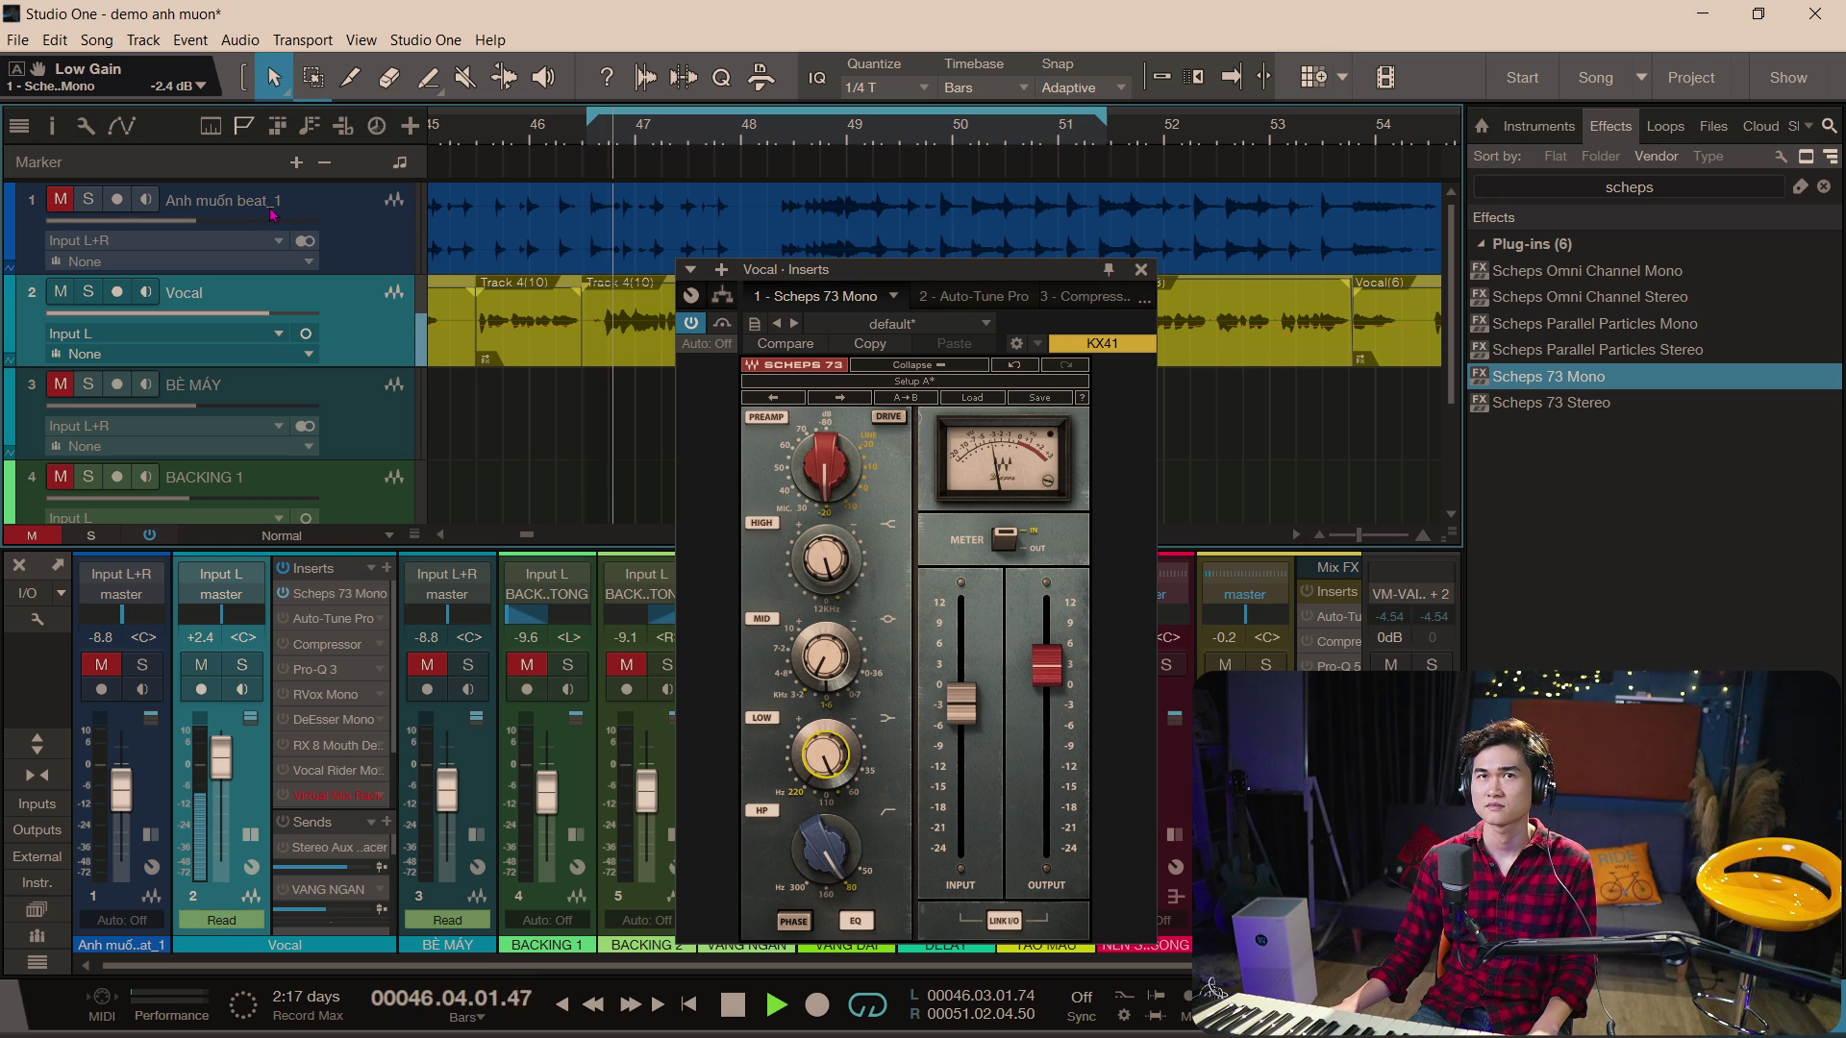
pyautogui.click(62, 200)
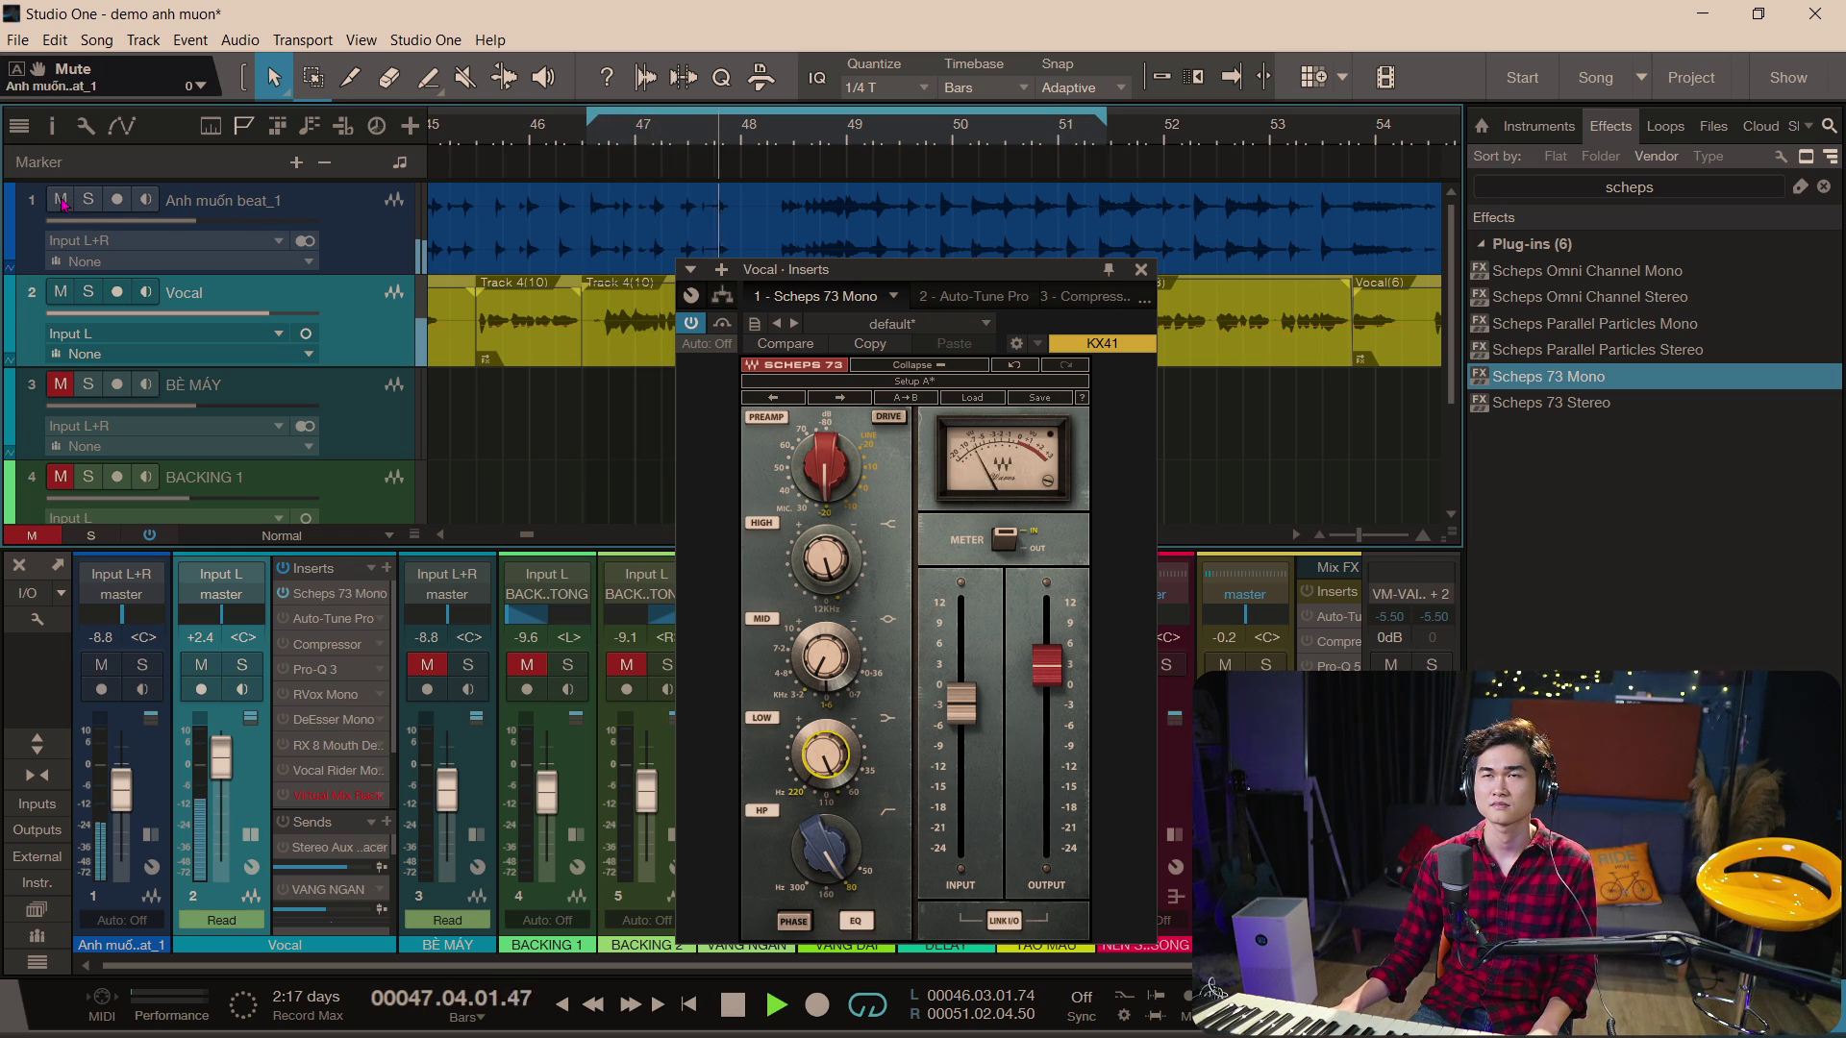
pyautogui.click(61, 200)
pyautogui.scroll(-2, 988, 151)
pyautogui.press('space')
pyautogui.hotkey('shift', 'w')
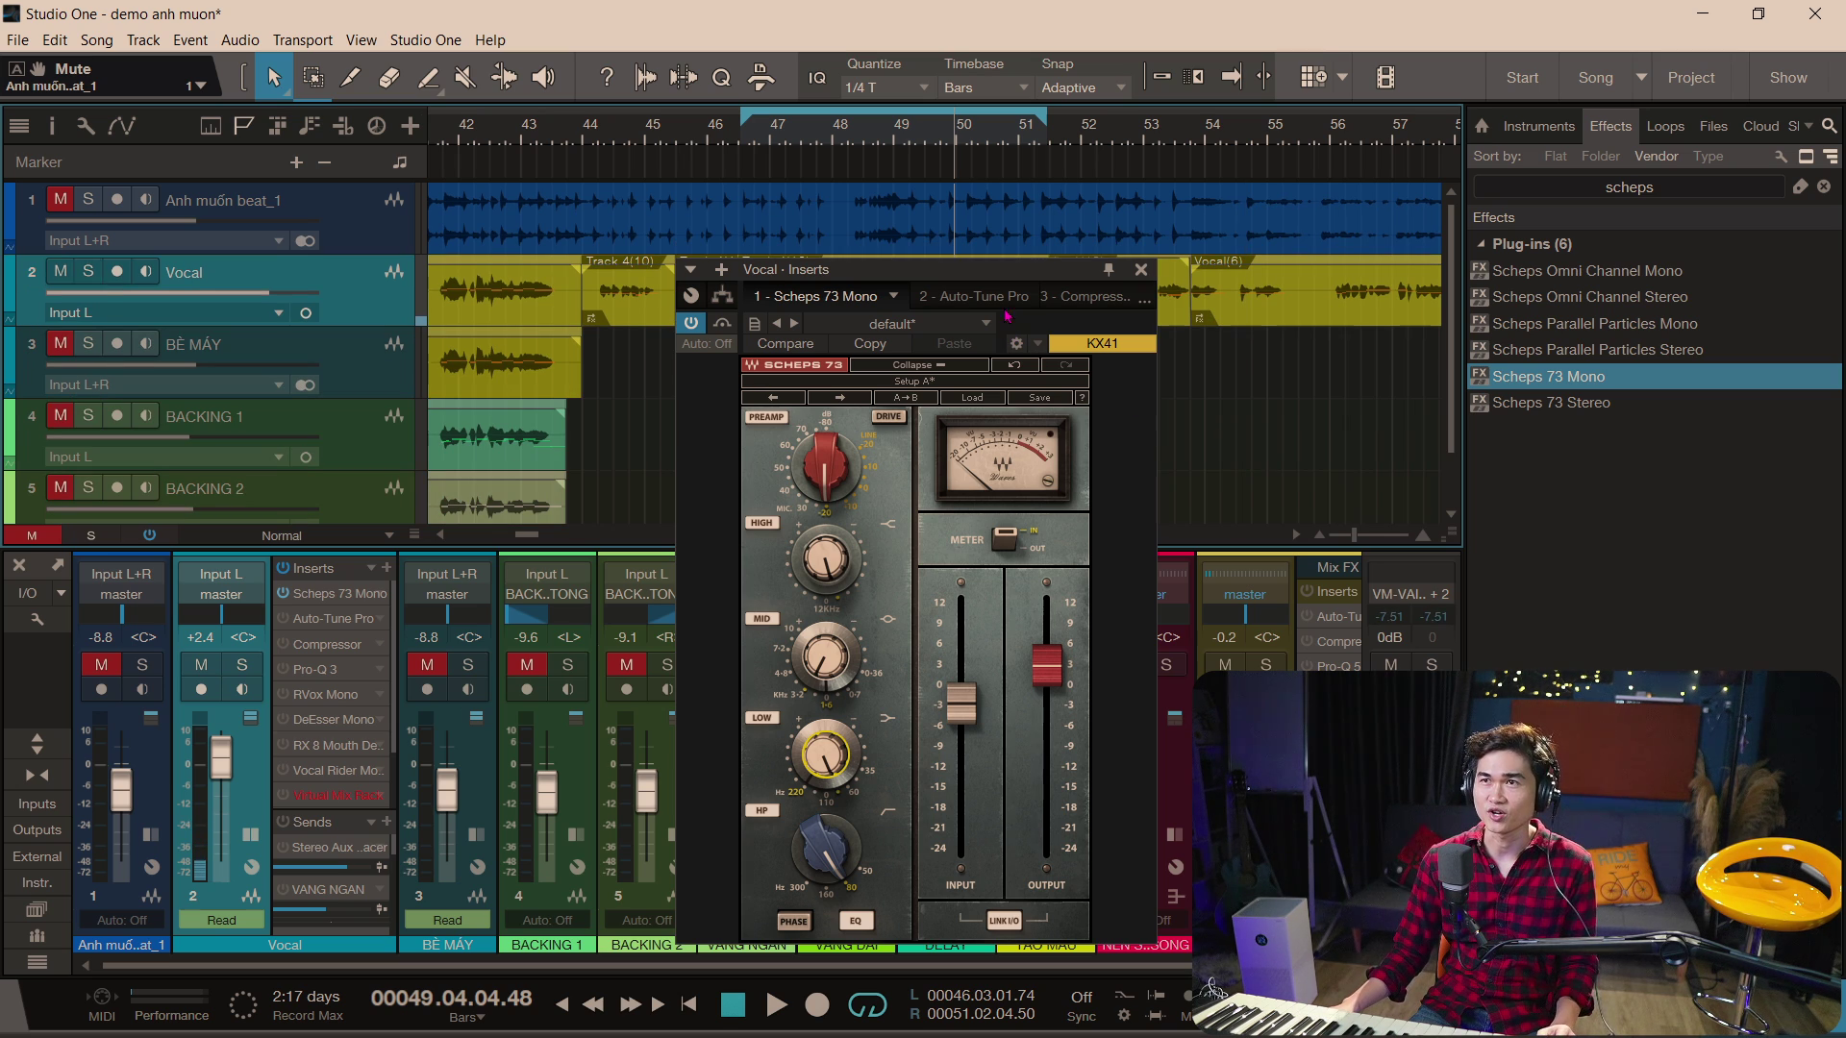
# - Move the Scheps 73 window back up into full view and check its High gain setting
pyautogui.moveTo(1014, 277); pyautogui.dragTo(1010, 241)
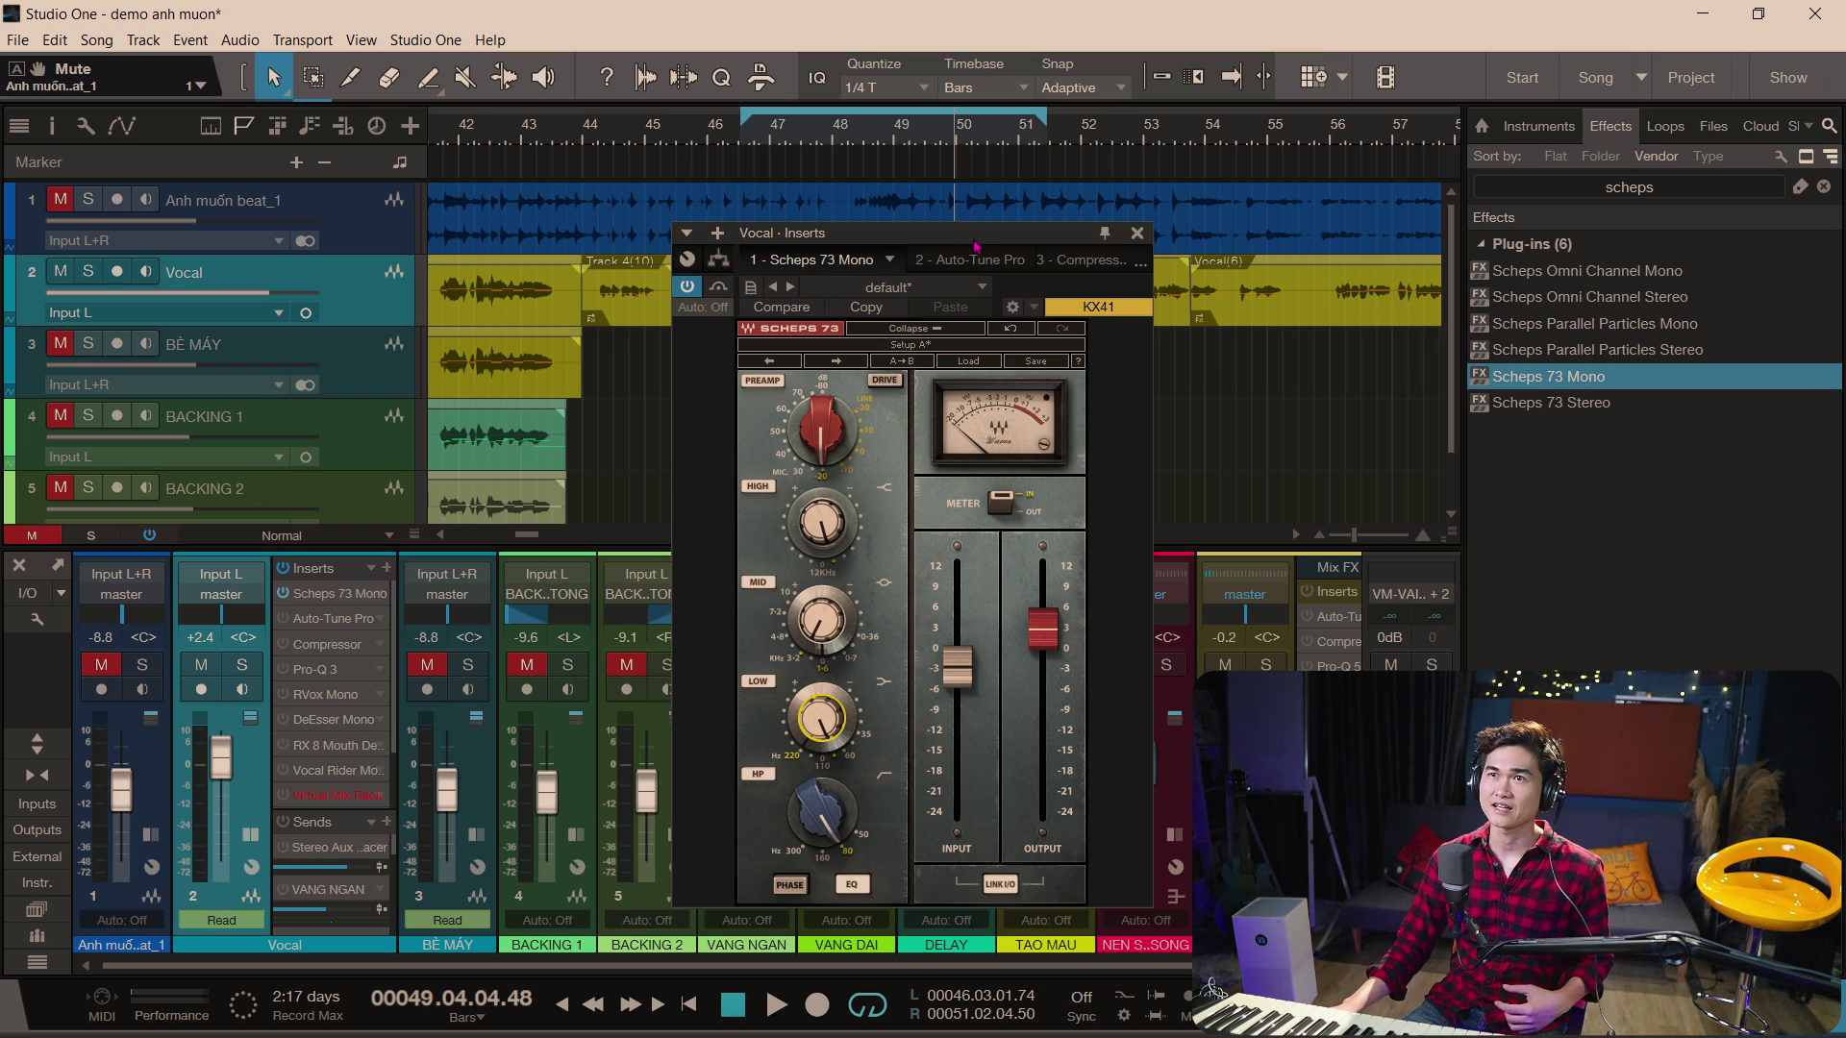
pyautogui.moveTo(981, 240); pyautogui.dragTo(985, 229)
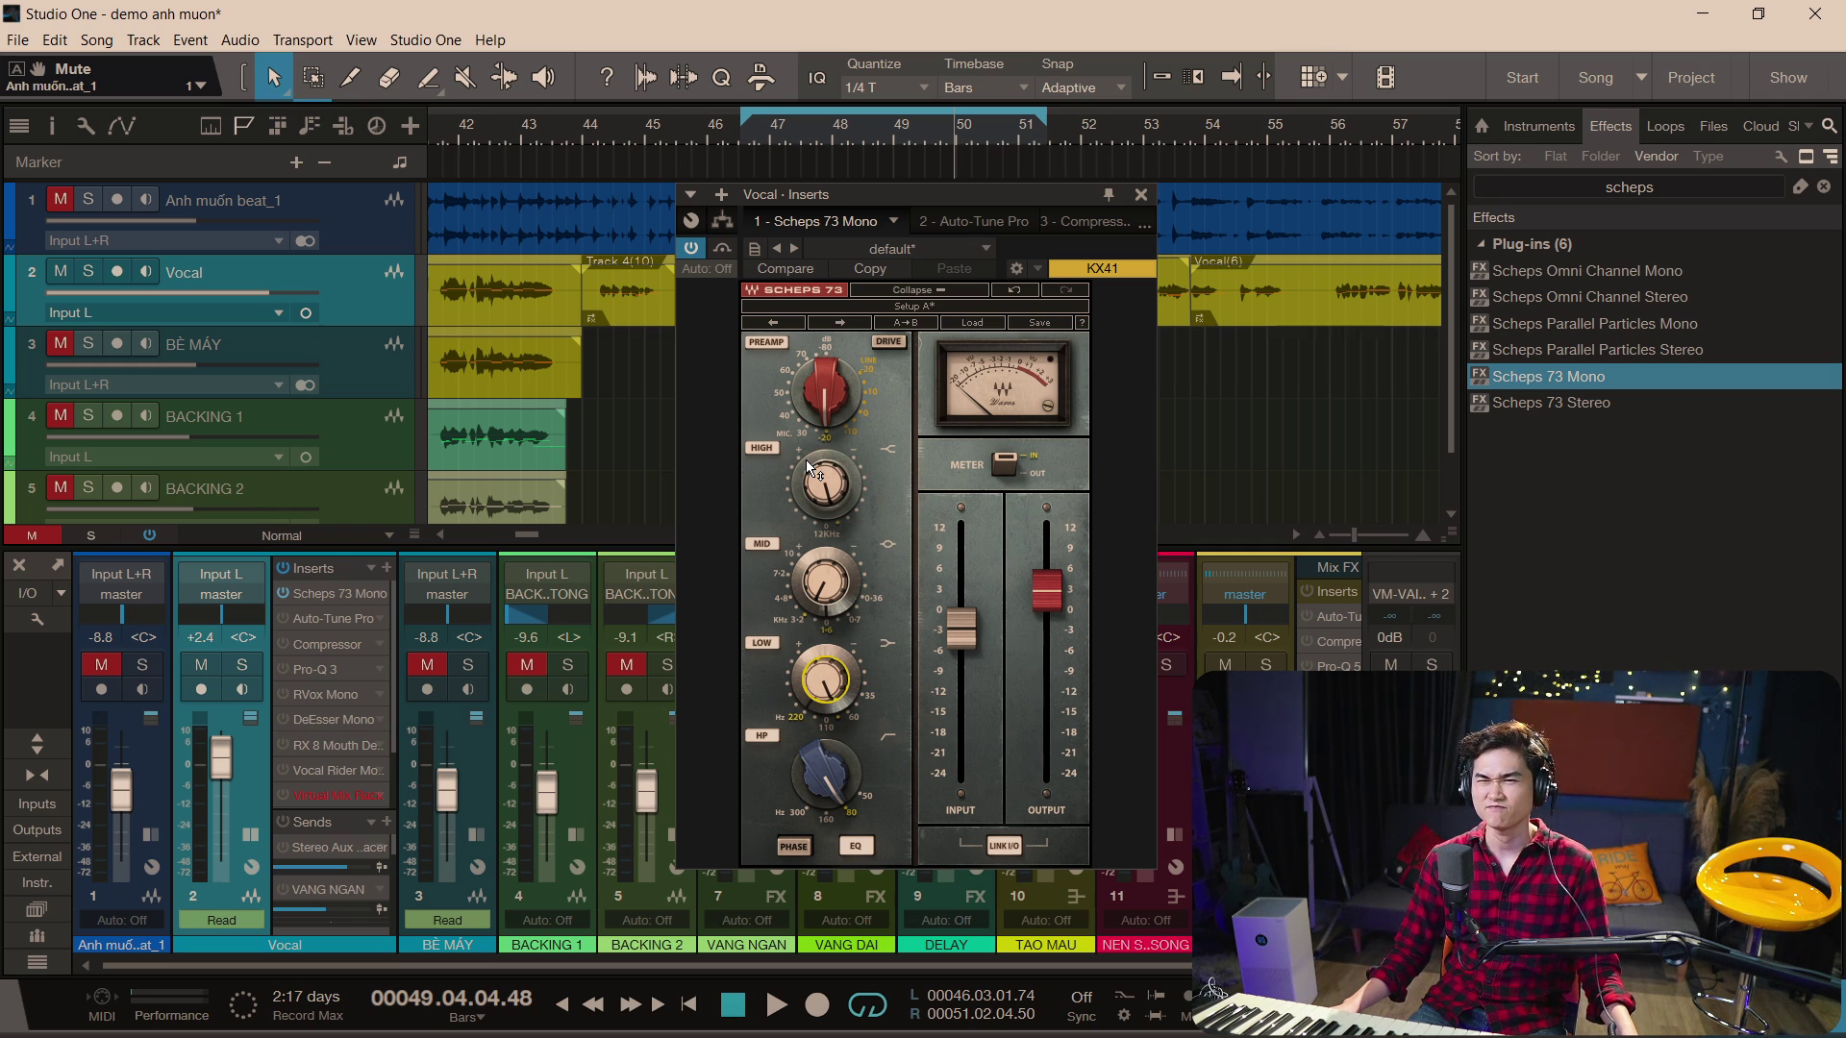
pyautogui.moveTo(814, 464); pyautogui.dragTo(811, 476)
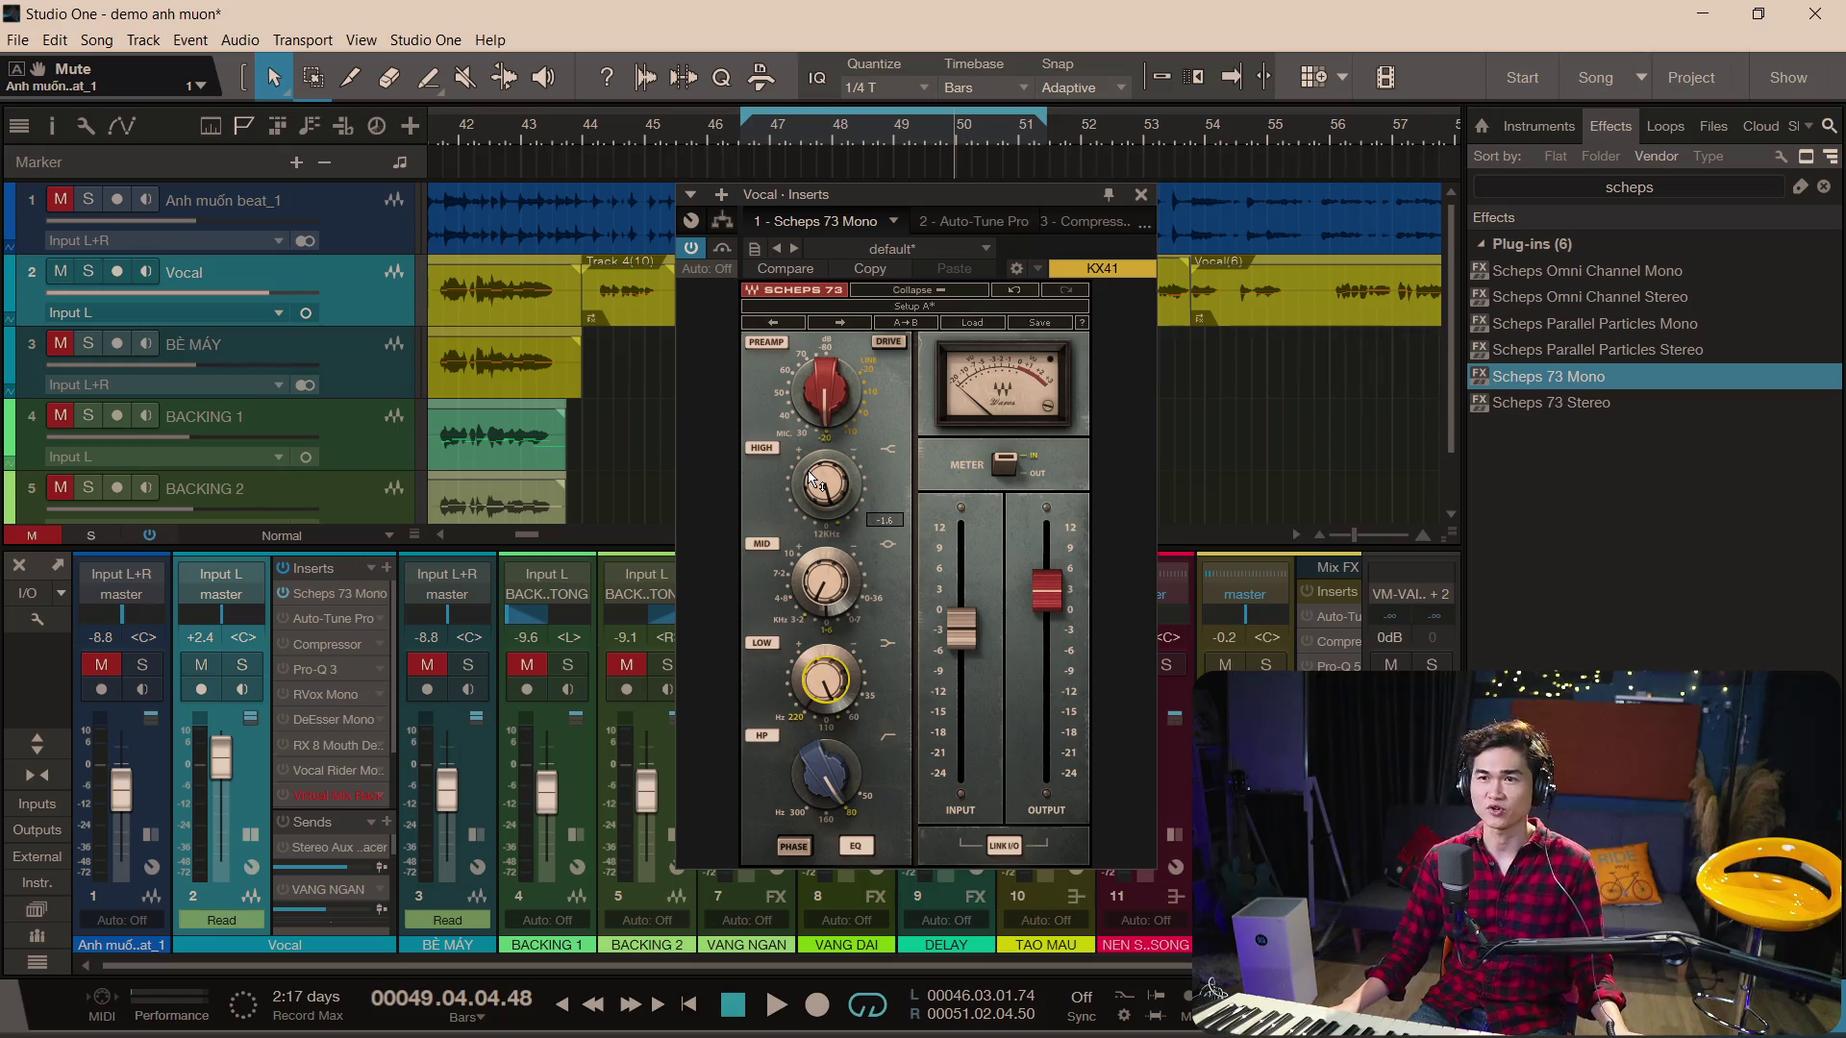